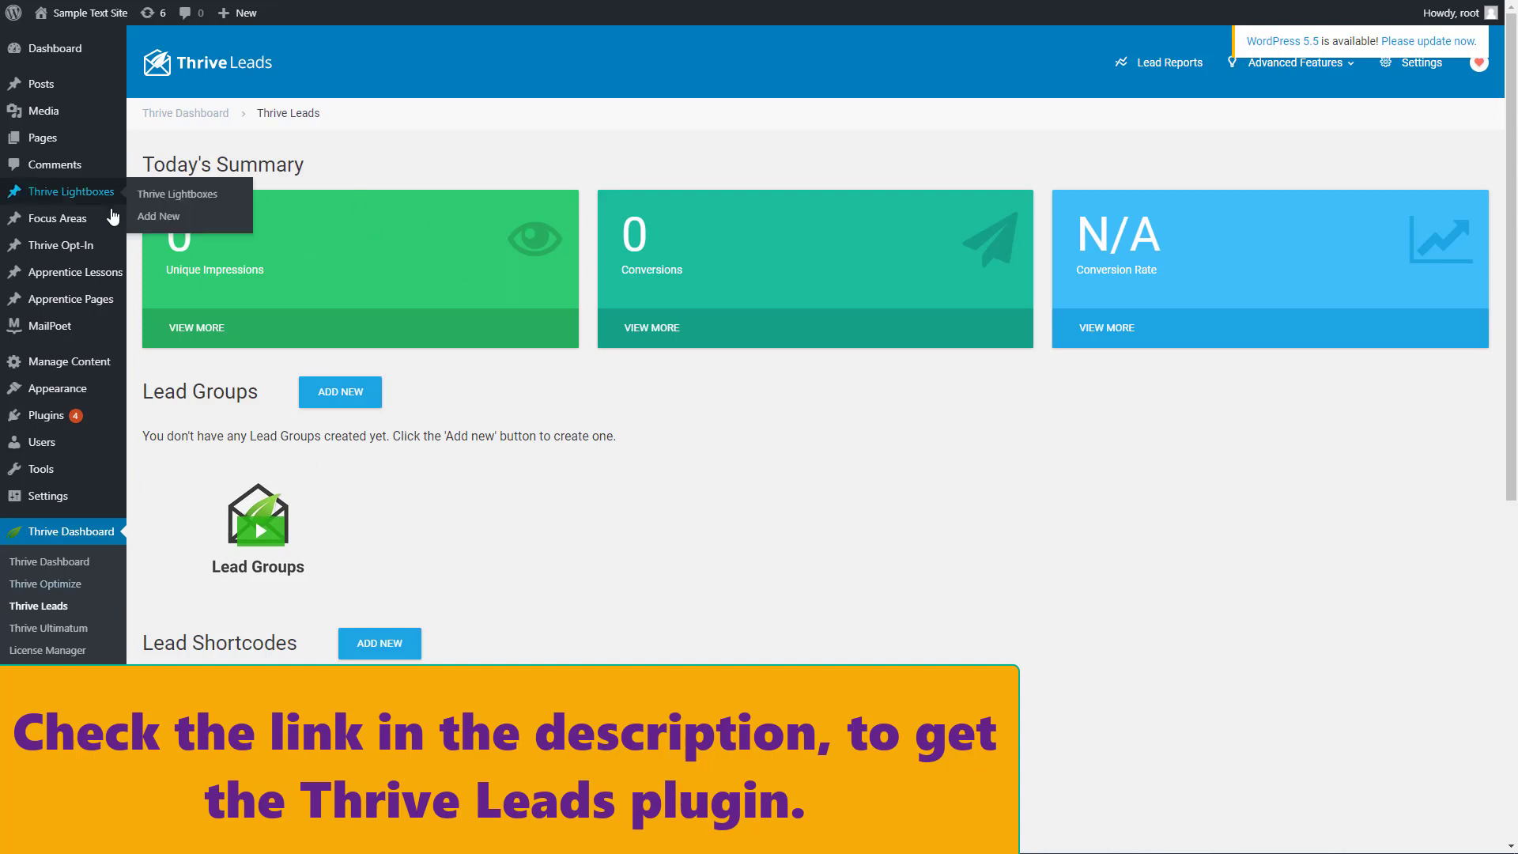
# Create a new lead group named "Test lead group"
pyautogui.scroll(-2, 273, 506)
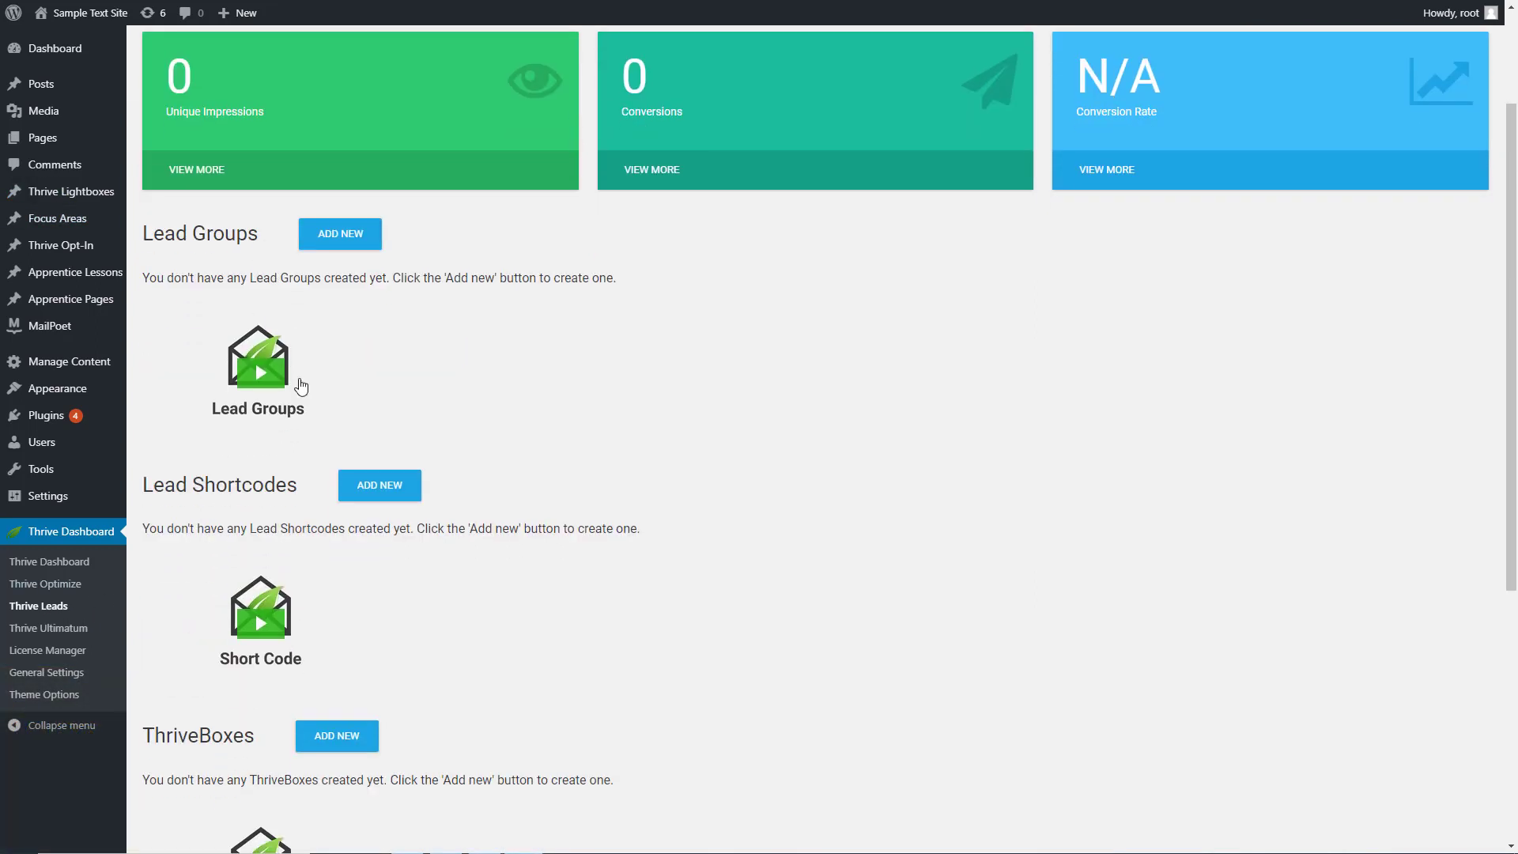
pyautogui.scroll(2, 403, 238)
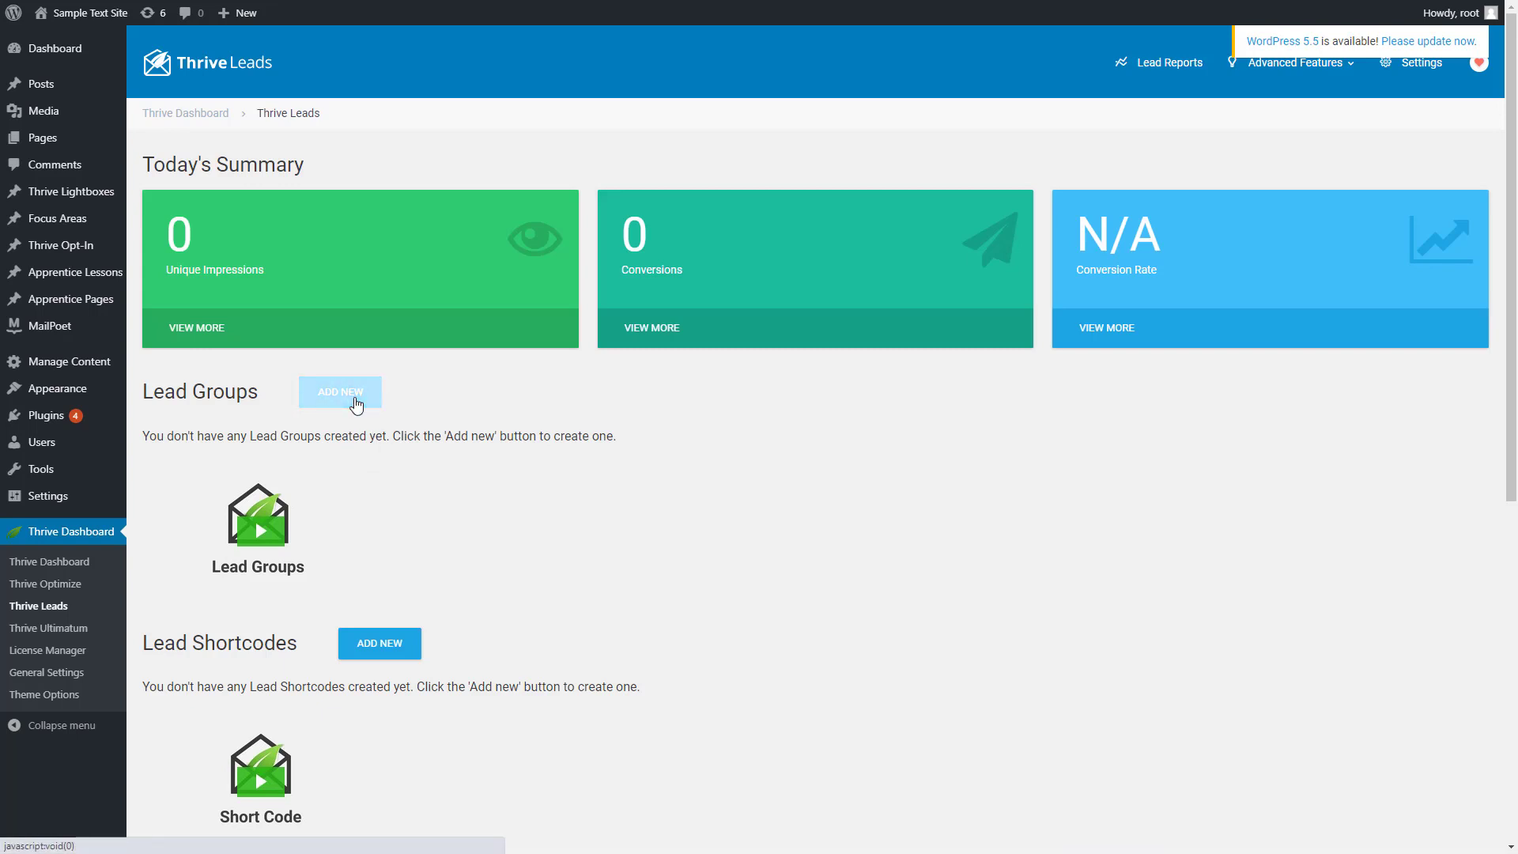
pyautogui.click(356, 405)
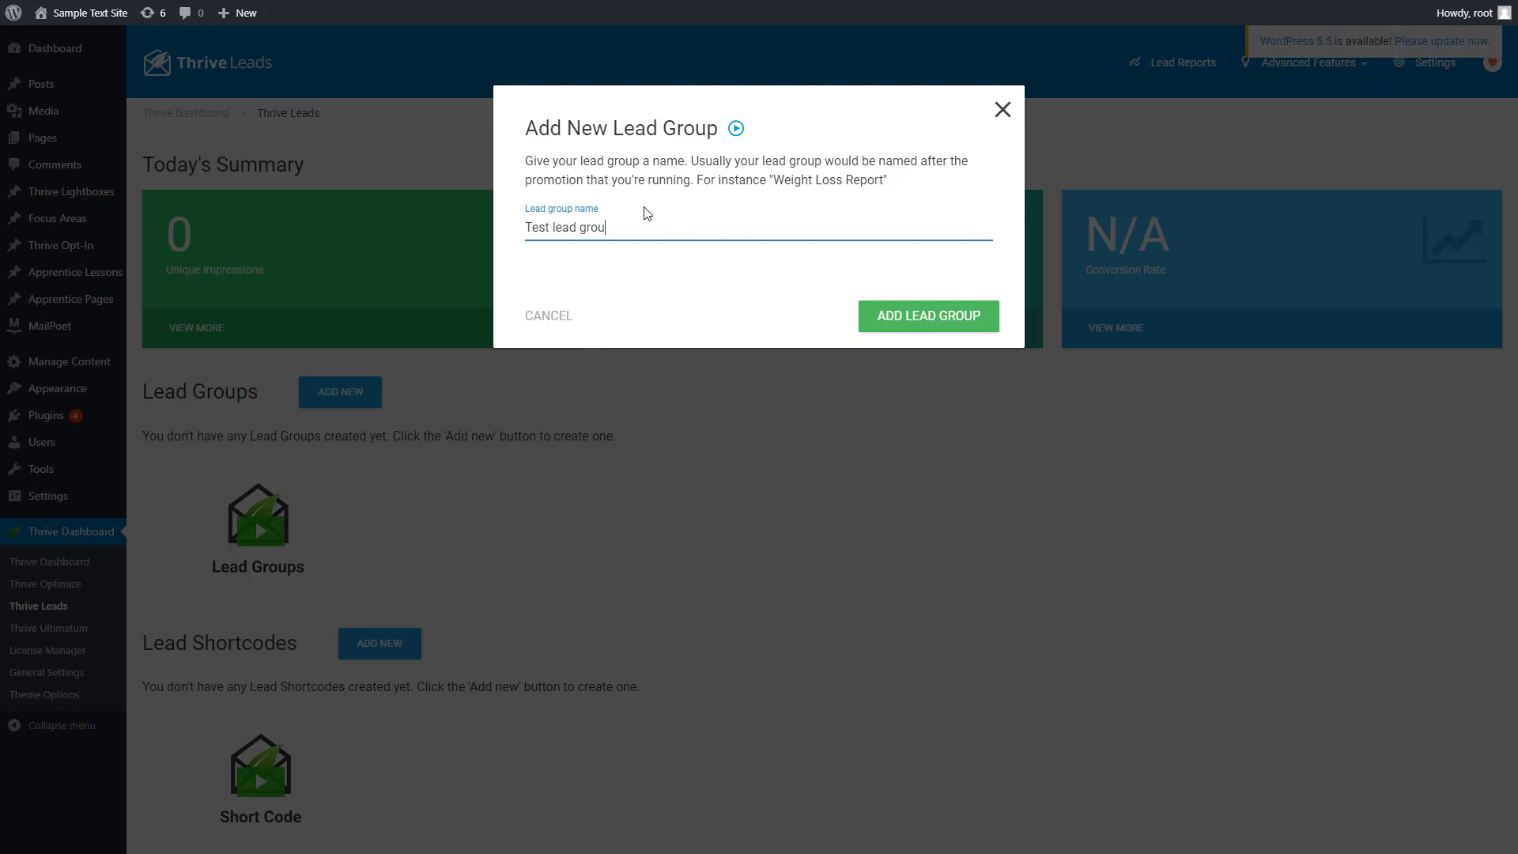
pyautogui.click(922, 323)
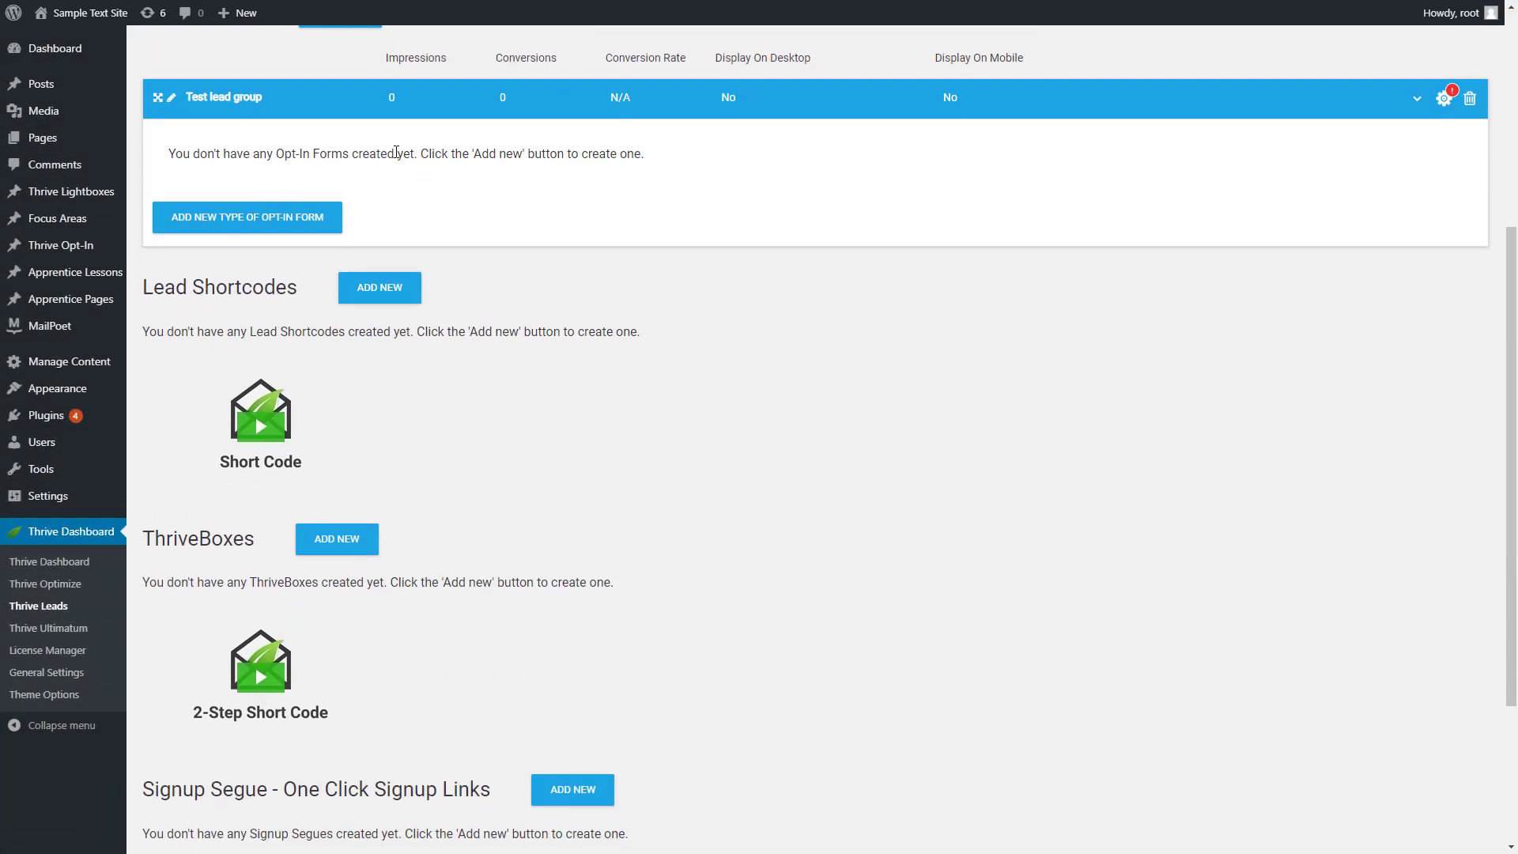
# Add a Lightbox opt-in form type to the test lead group
pyautogui.scroll(1, 400, 178)
pyautogui.scroll(1, 356, 249)
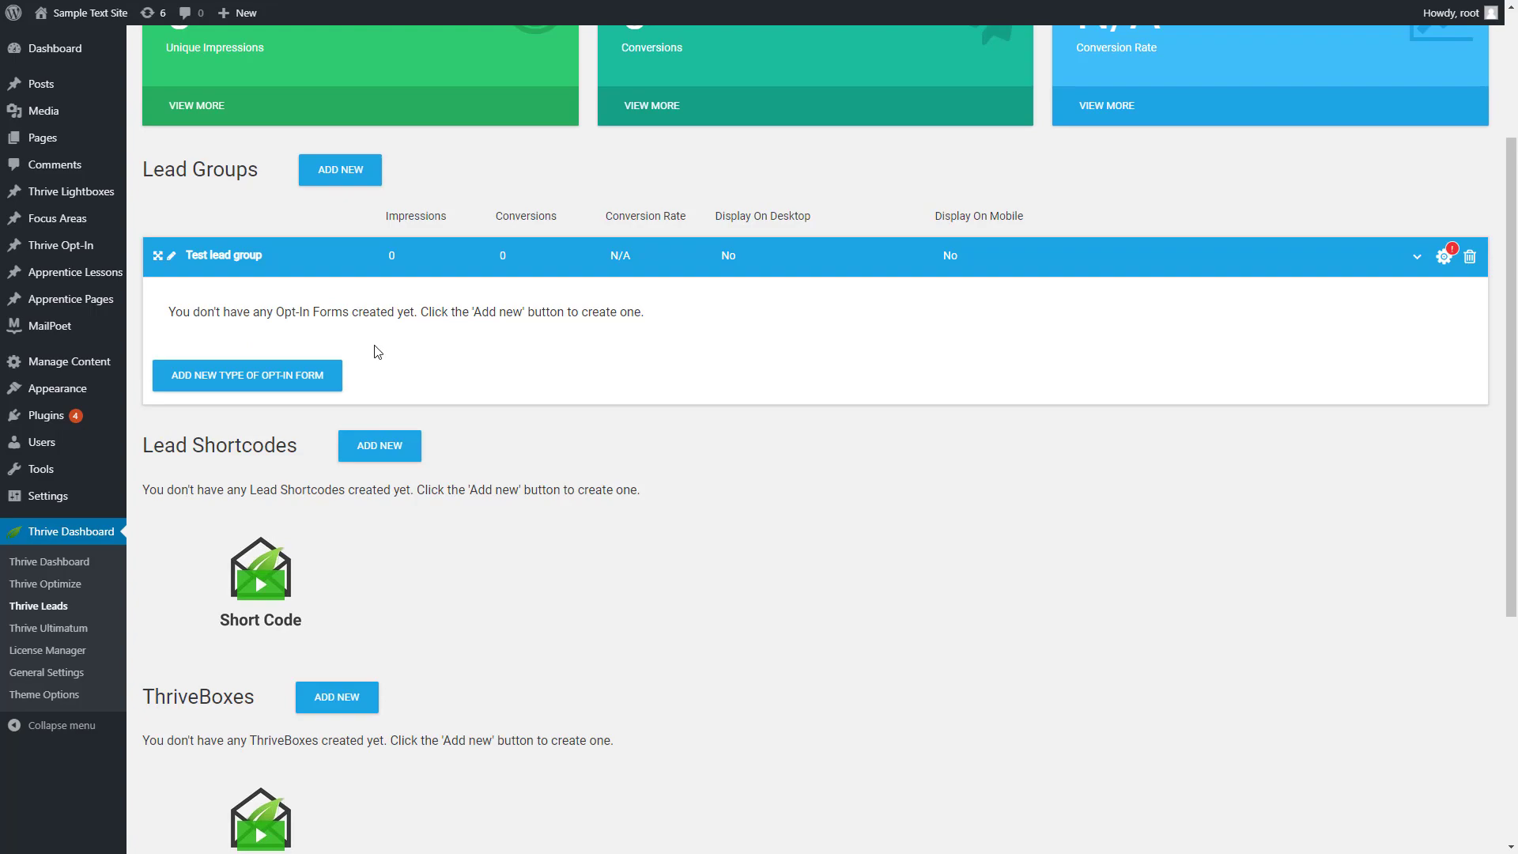
pyautogui.click(224, 377)
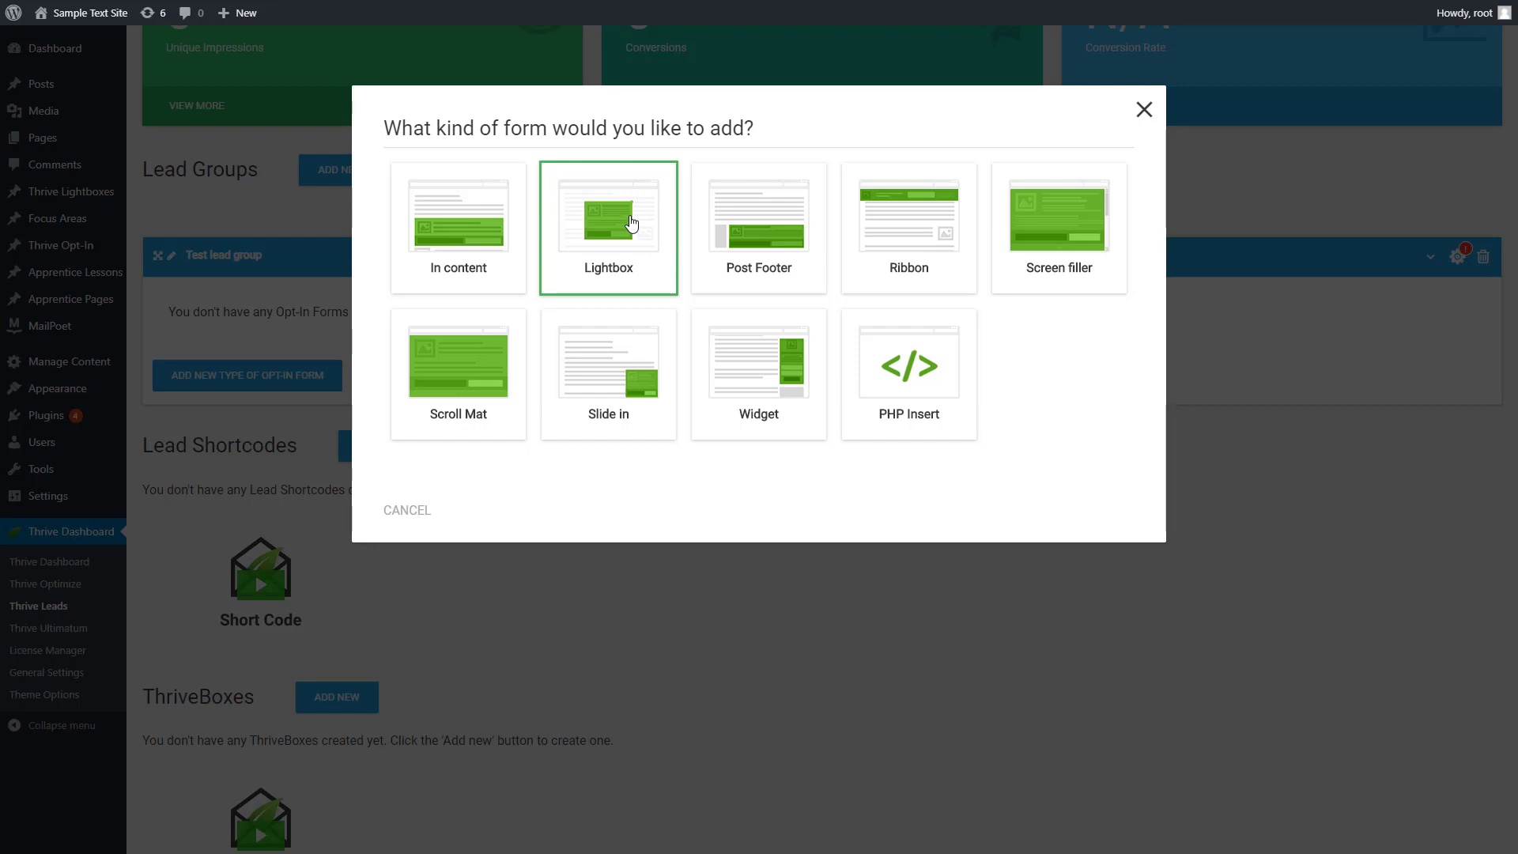
pyautogui.click(590, 231)
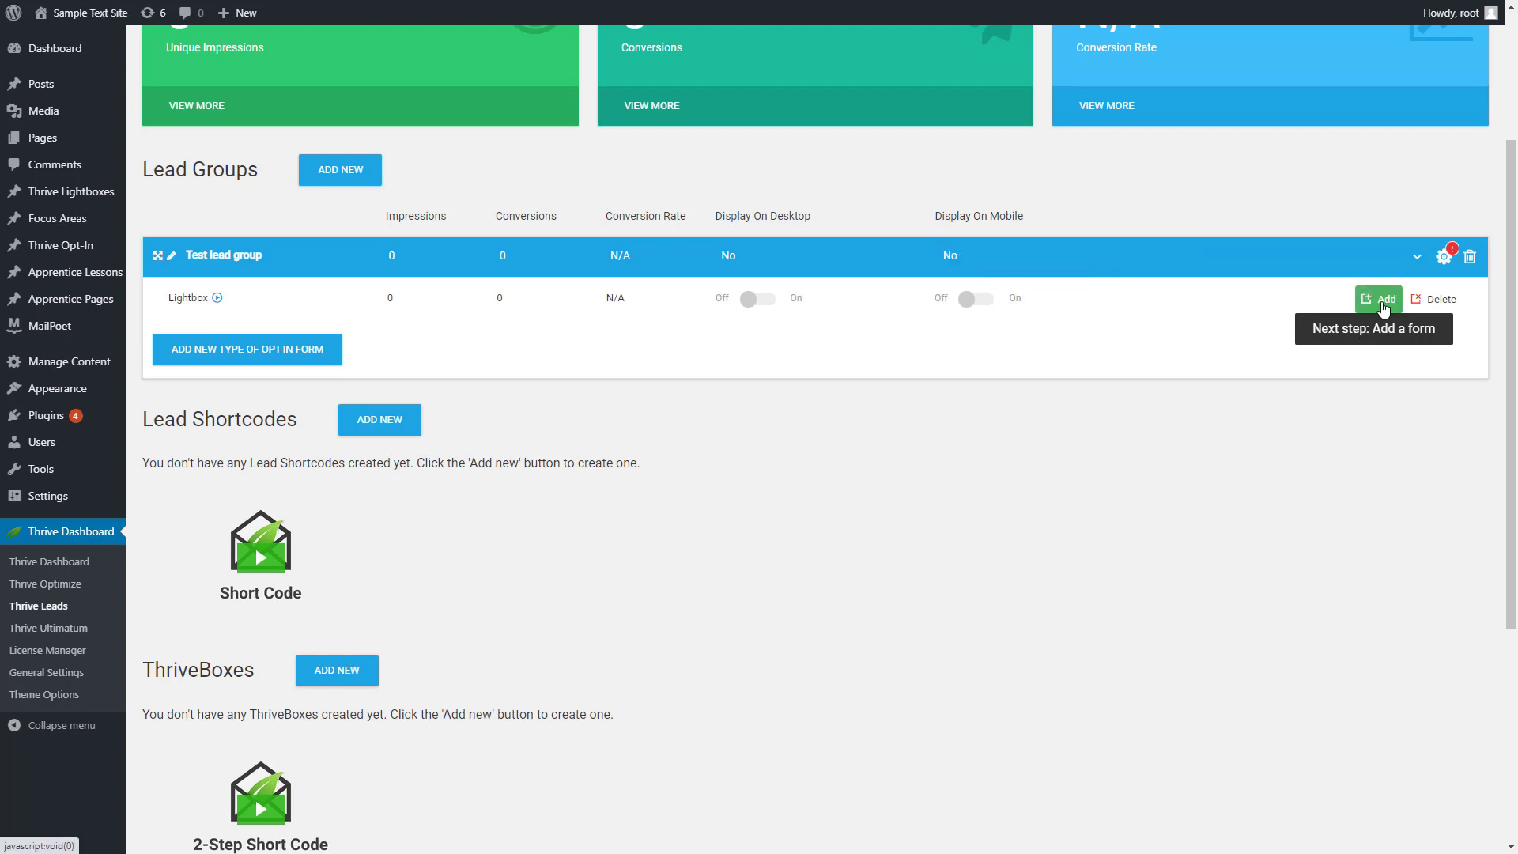
# Create a form named "Test lead group form" for the group's Lightbox type
pyautogui.click(1382, 307)
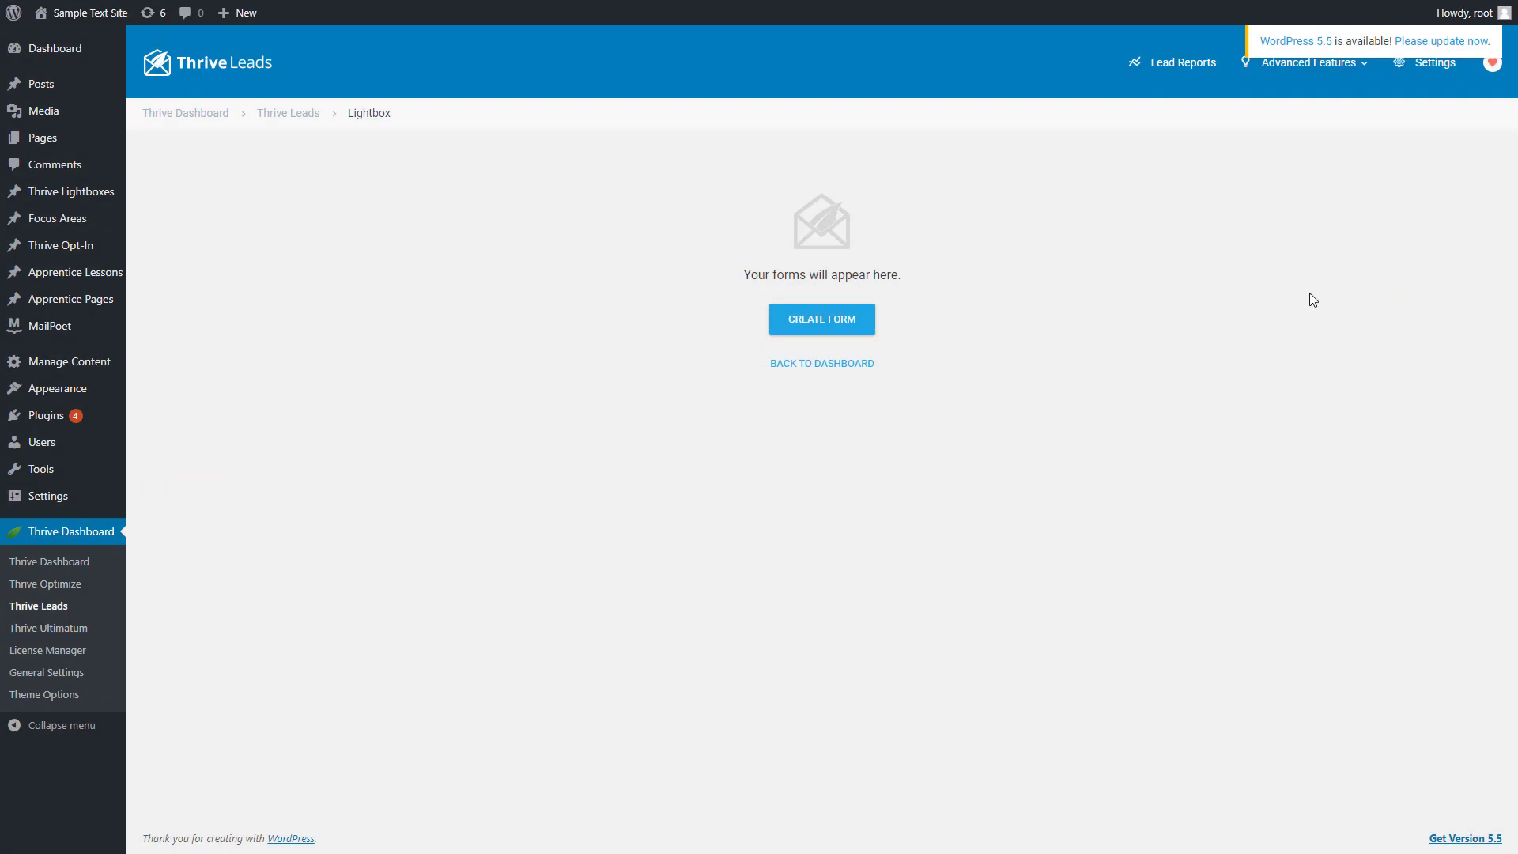
pyautogui.click(830, 328)
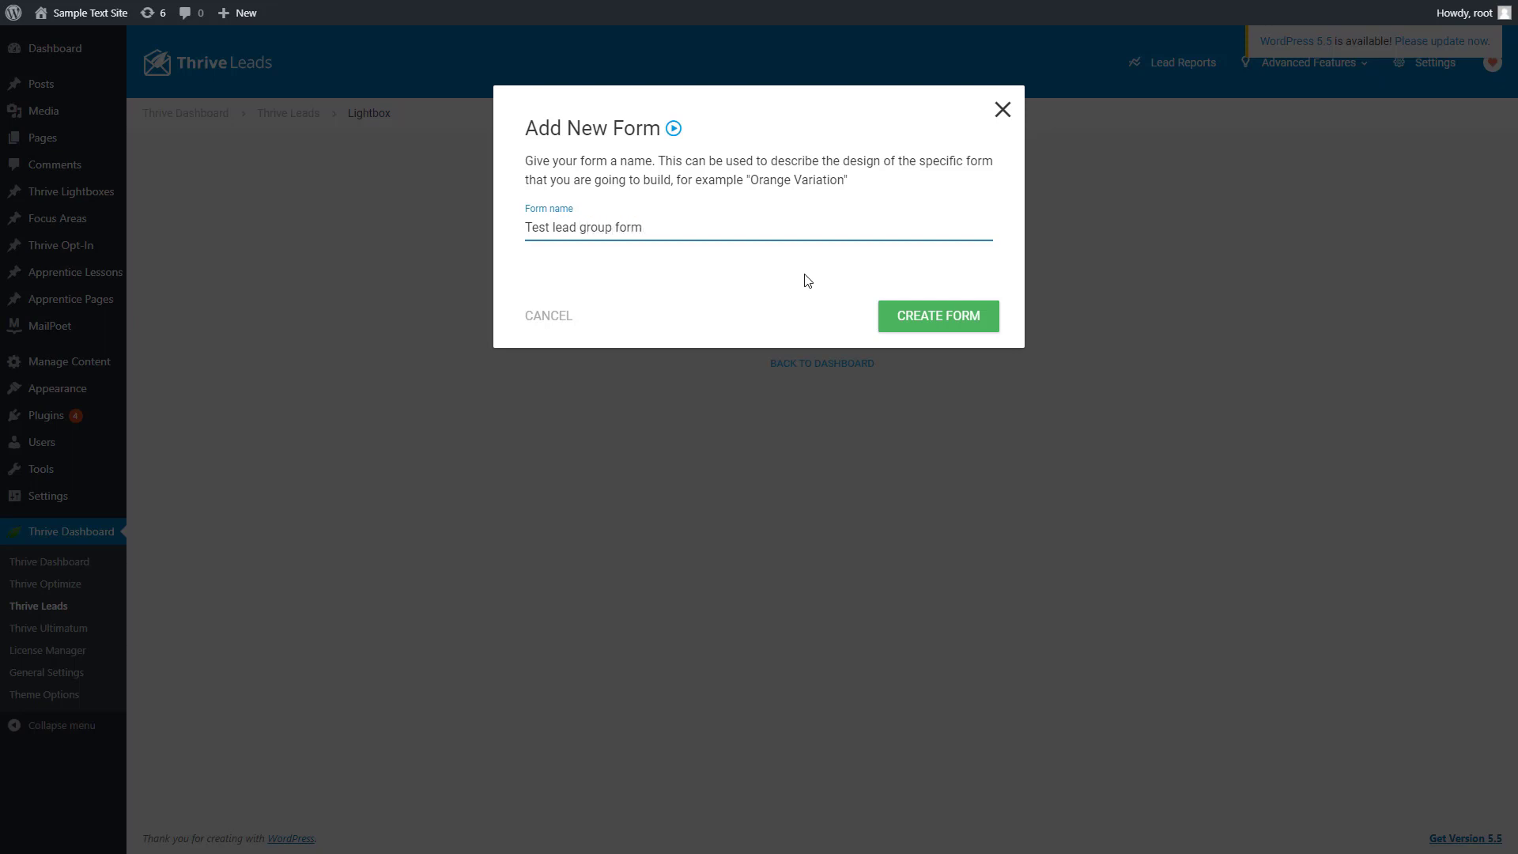
pyautogui.click(952, 325)
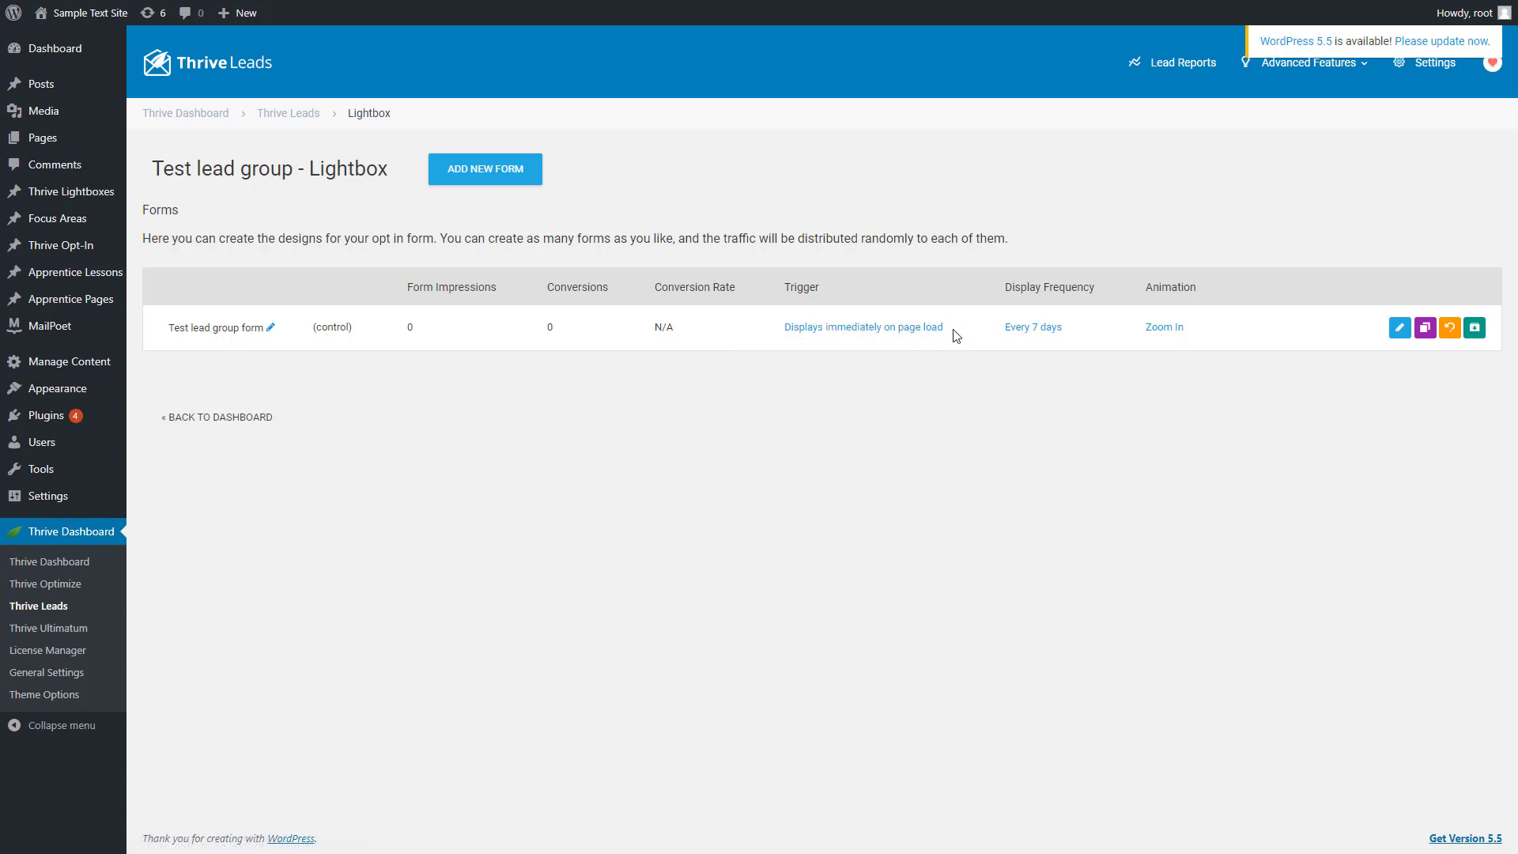
# Try triggering the form when the user scrolls to 50% of the content, with SmartExit+ turned on
pyautogui.click(805, 329)
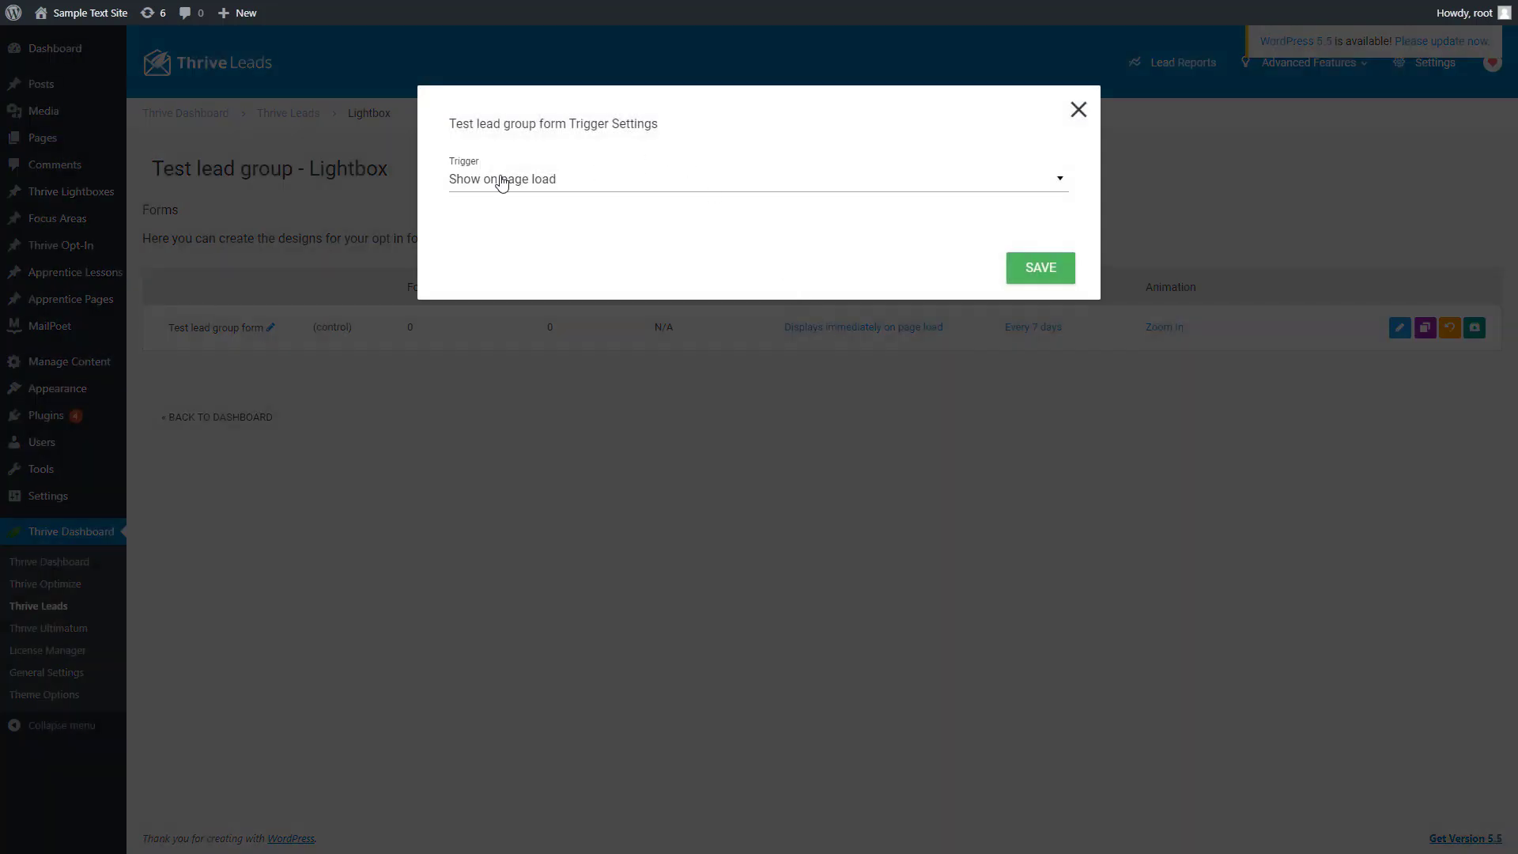
pyautogui.click(501, 182)
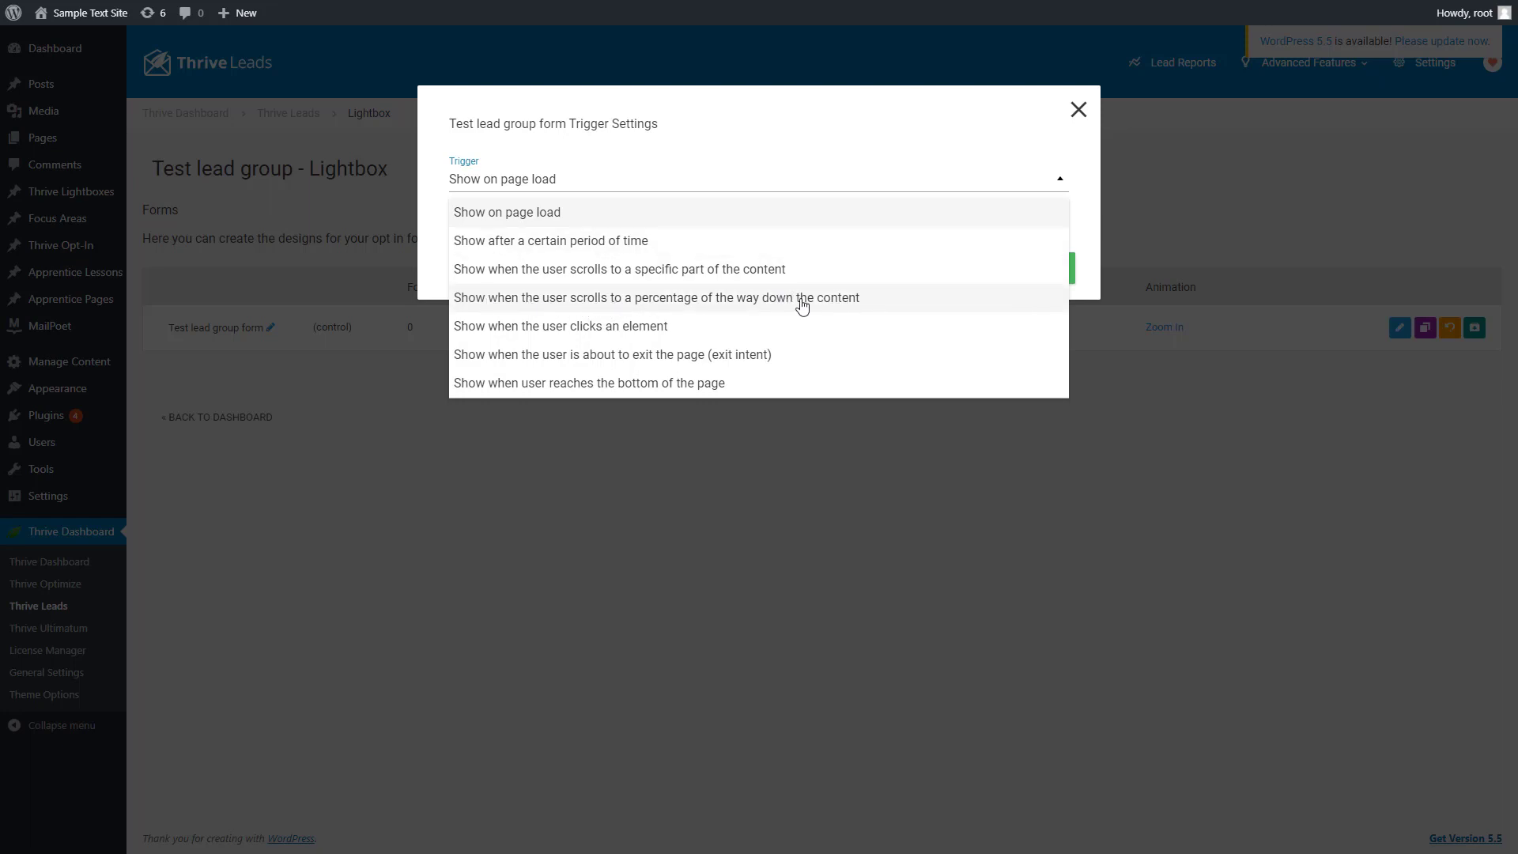
pyautogui.click(689, 305)
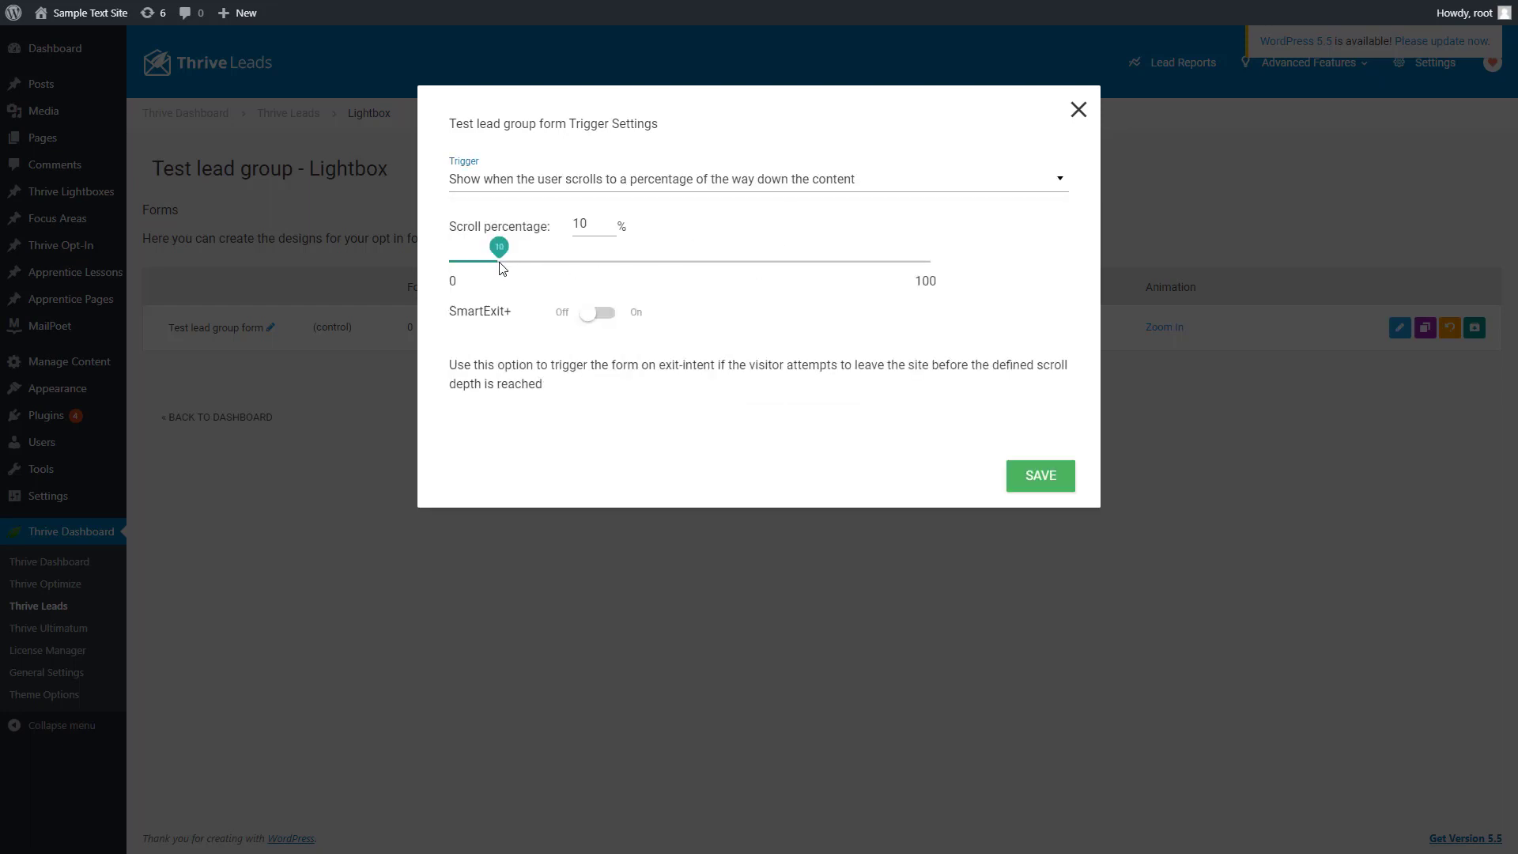
pyautogui.moveTo(500, 268); pyautogui.dragTo(694, 271)
pyautogui.click(595, 316)
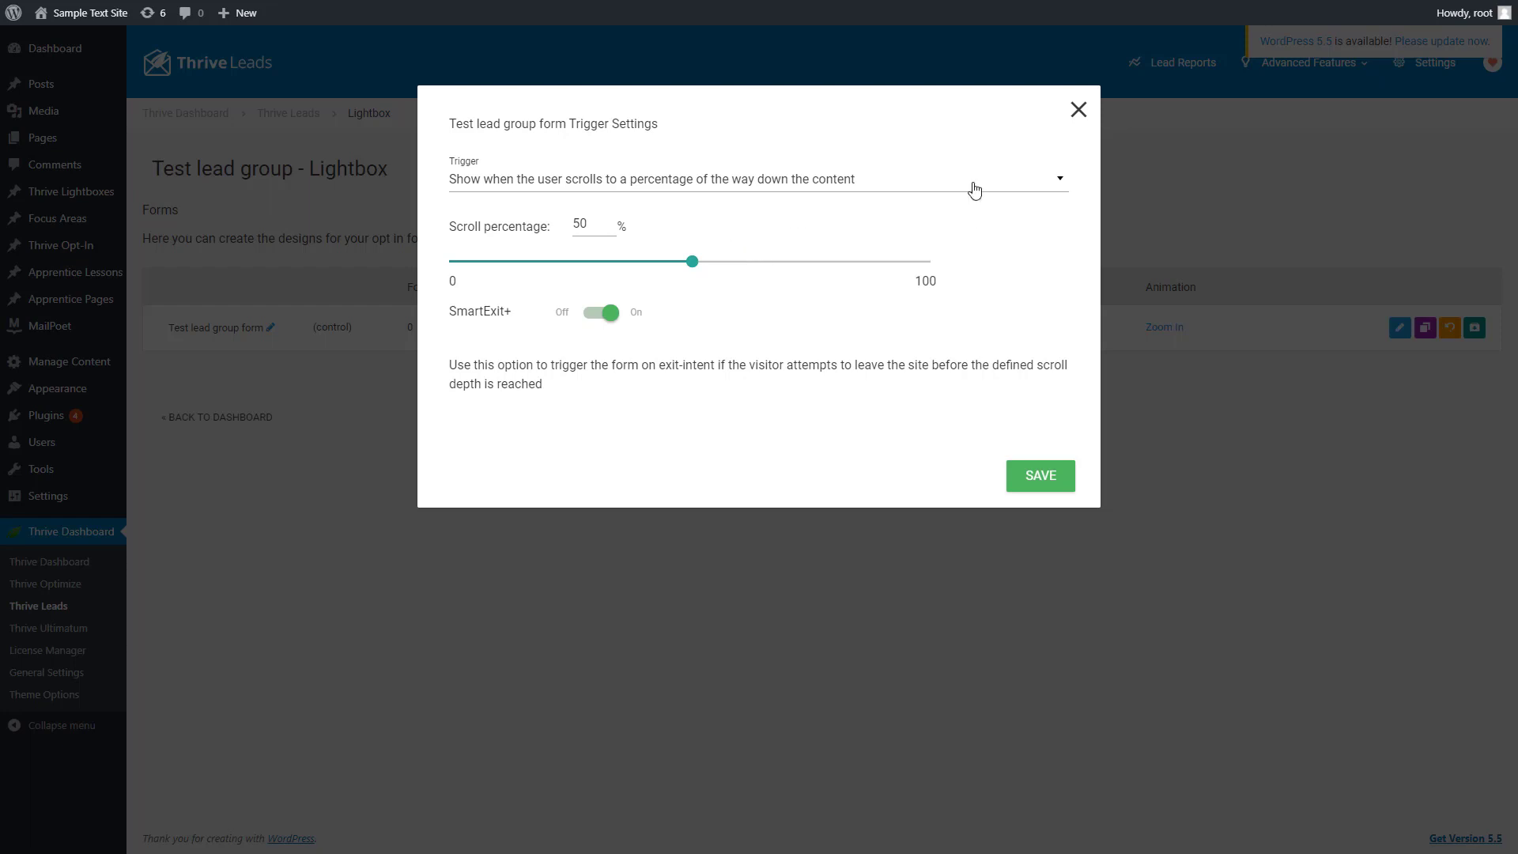
# Set the form's trigger to "Show on page load" and save the trigger settings
pyautogui.click(645, 182)
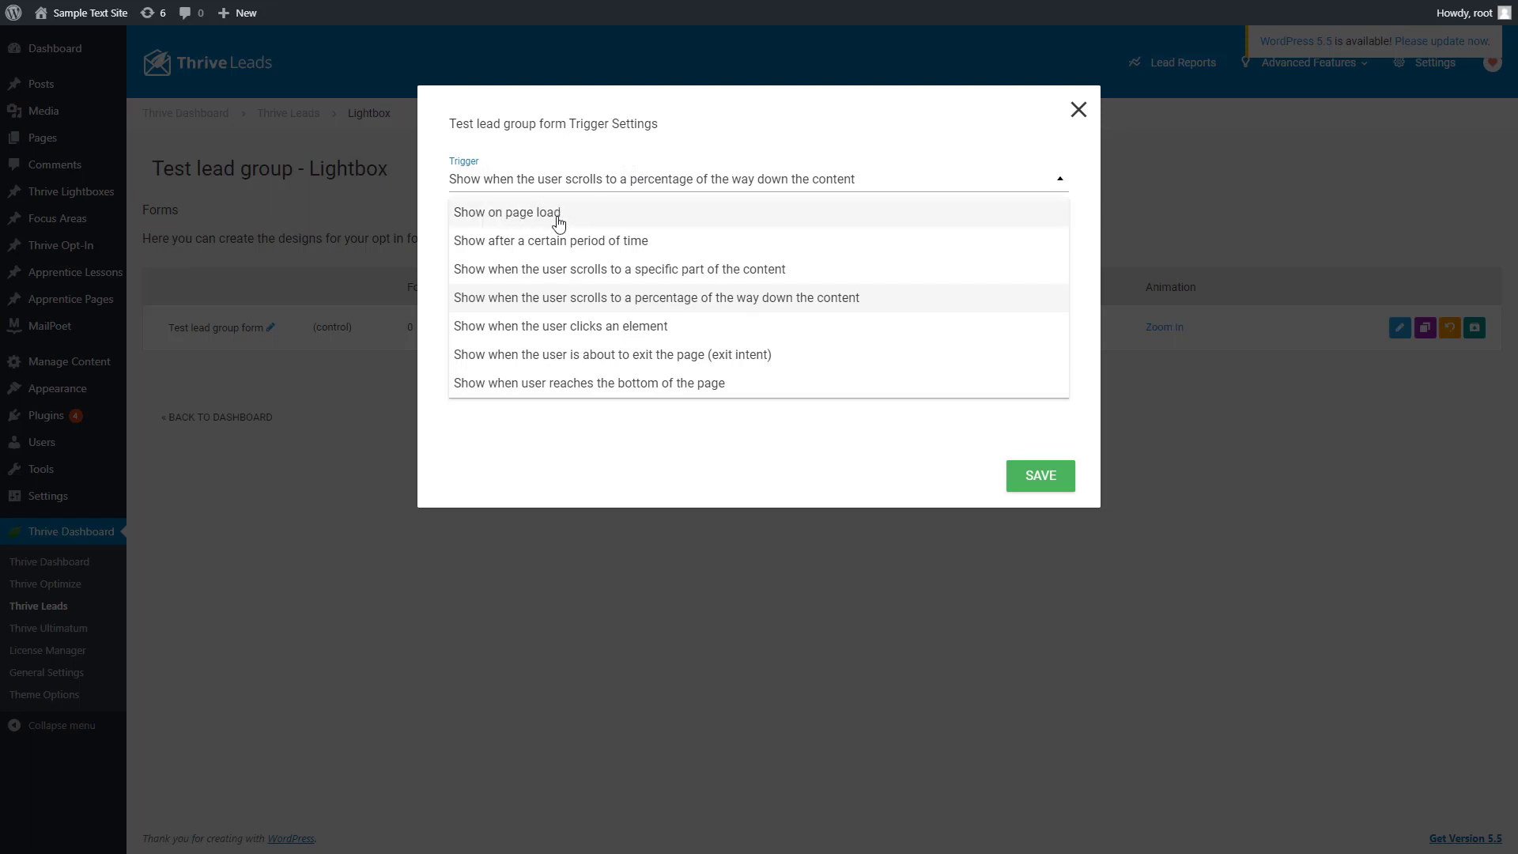
pyautogui.click(521, 224)
pyautogui.click(1023, 274)
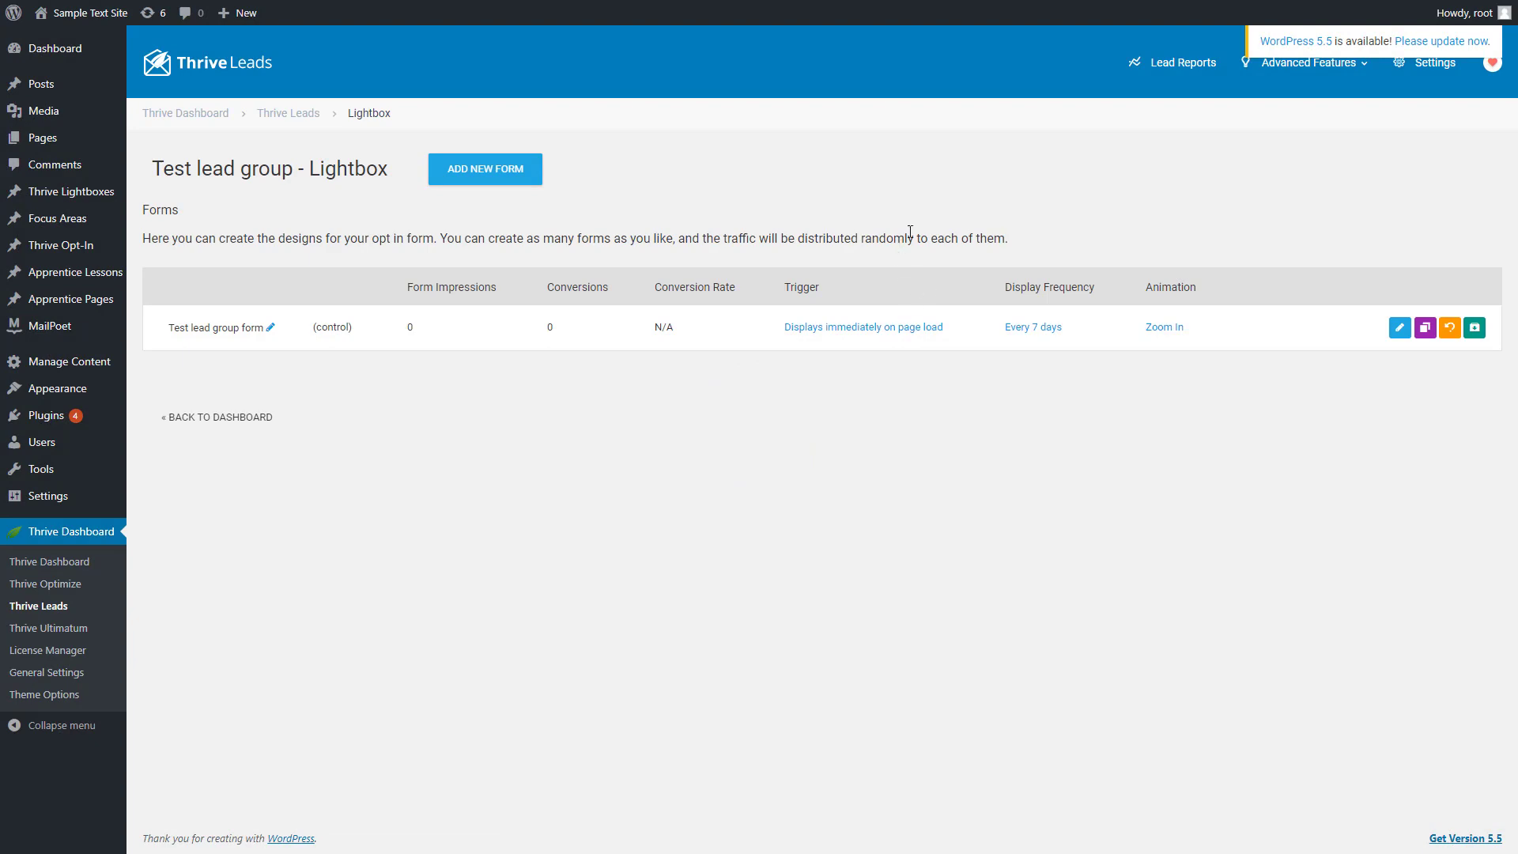
# Set the form's display frequency to once every 0 days and save it
pyautogui.click(1035, 331)
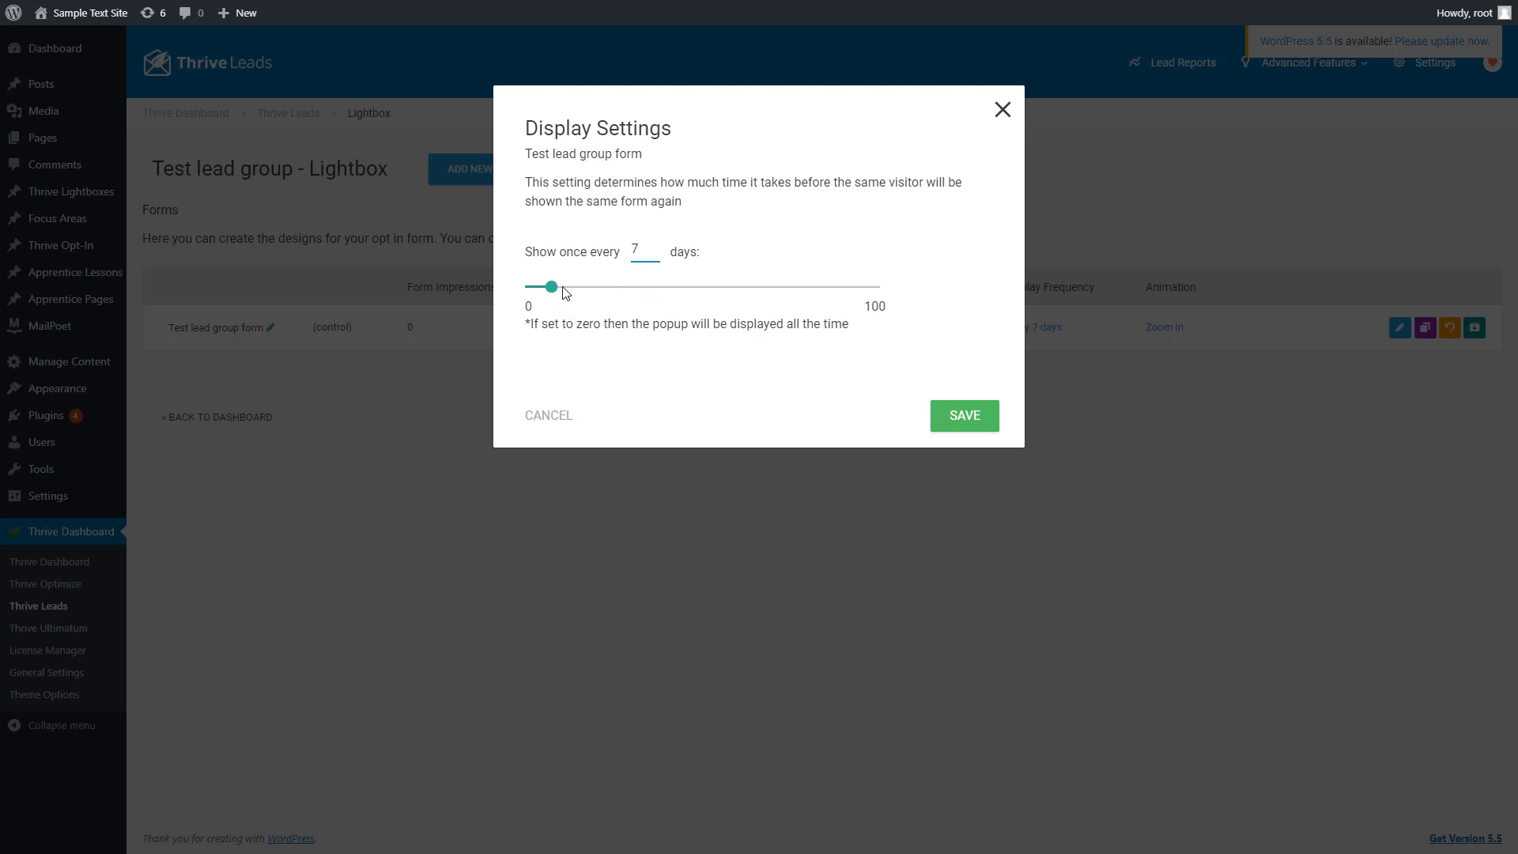
pyautogui.moveTo(557, 291); pyautogui.dragTo(509, 291)
pyautogui.click(964, 414)
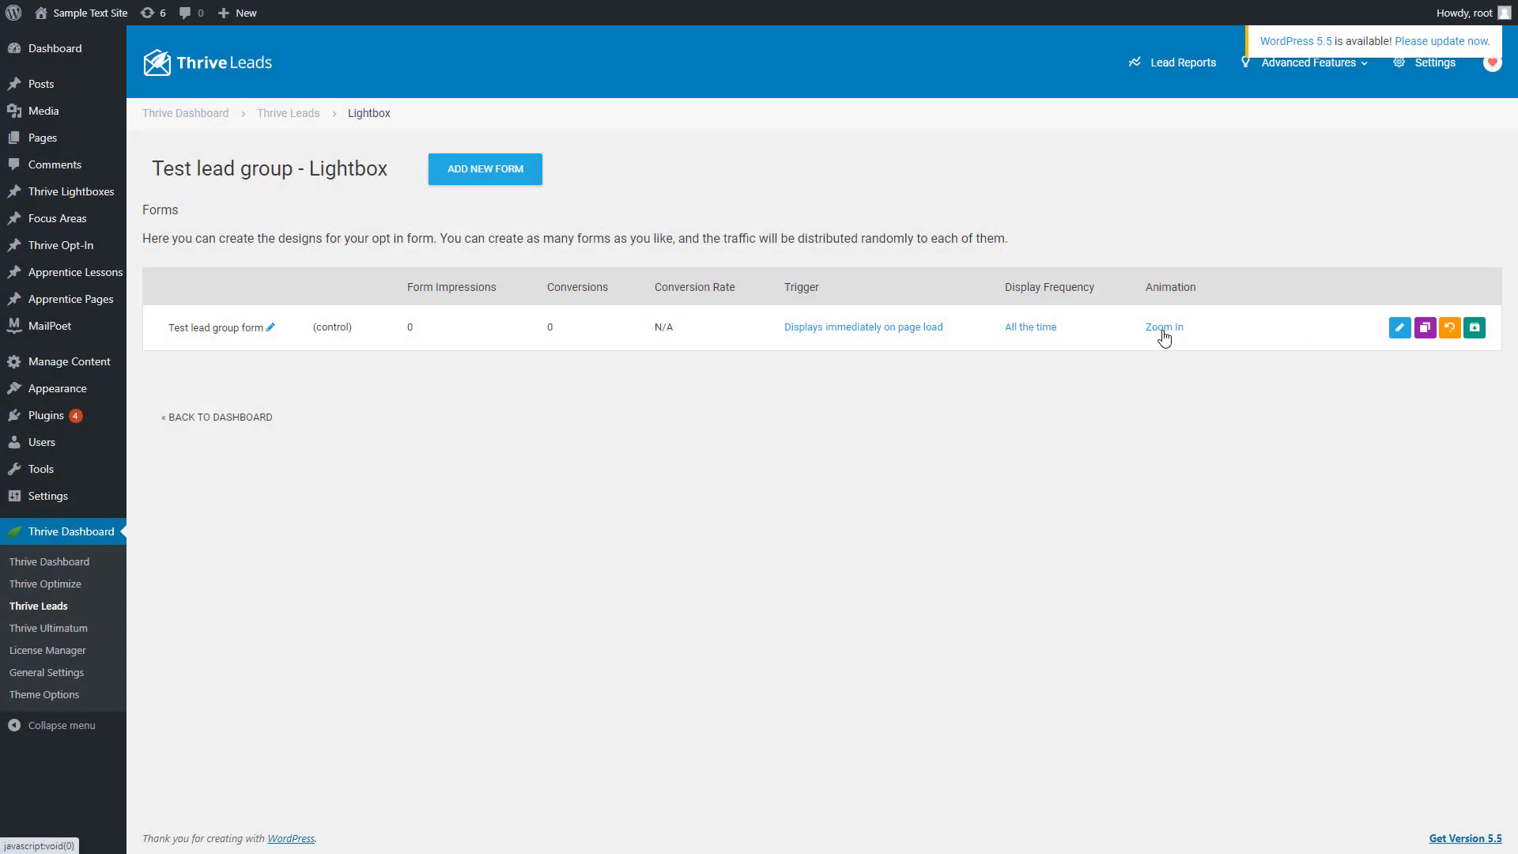
# Preview the Zoom Out, Zoom In, Slide in from Top and 3D Flip (Horizontal) animations for the form
pyautogui.click(1164, 328)
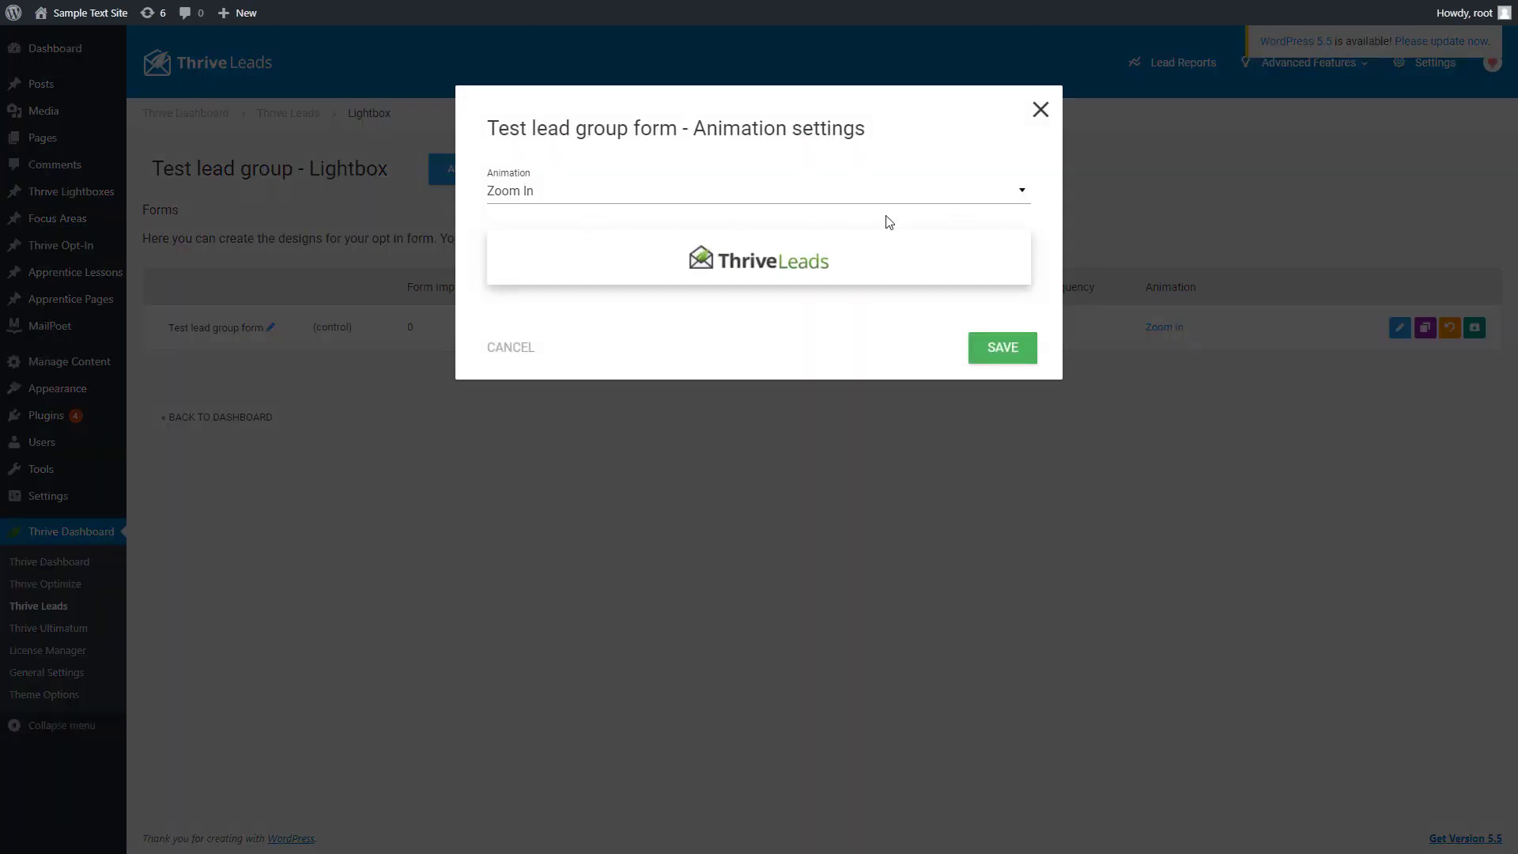
pyautogui.click(698, 194)
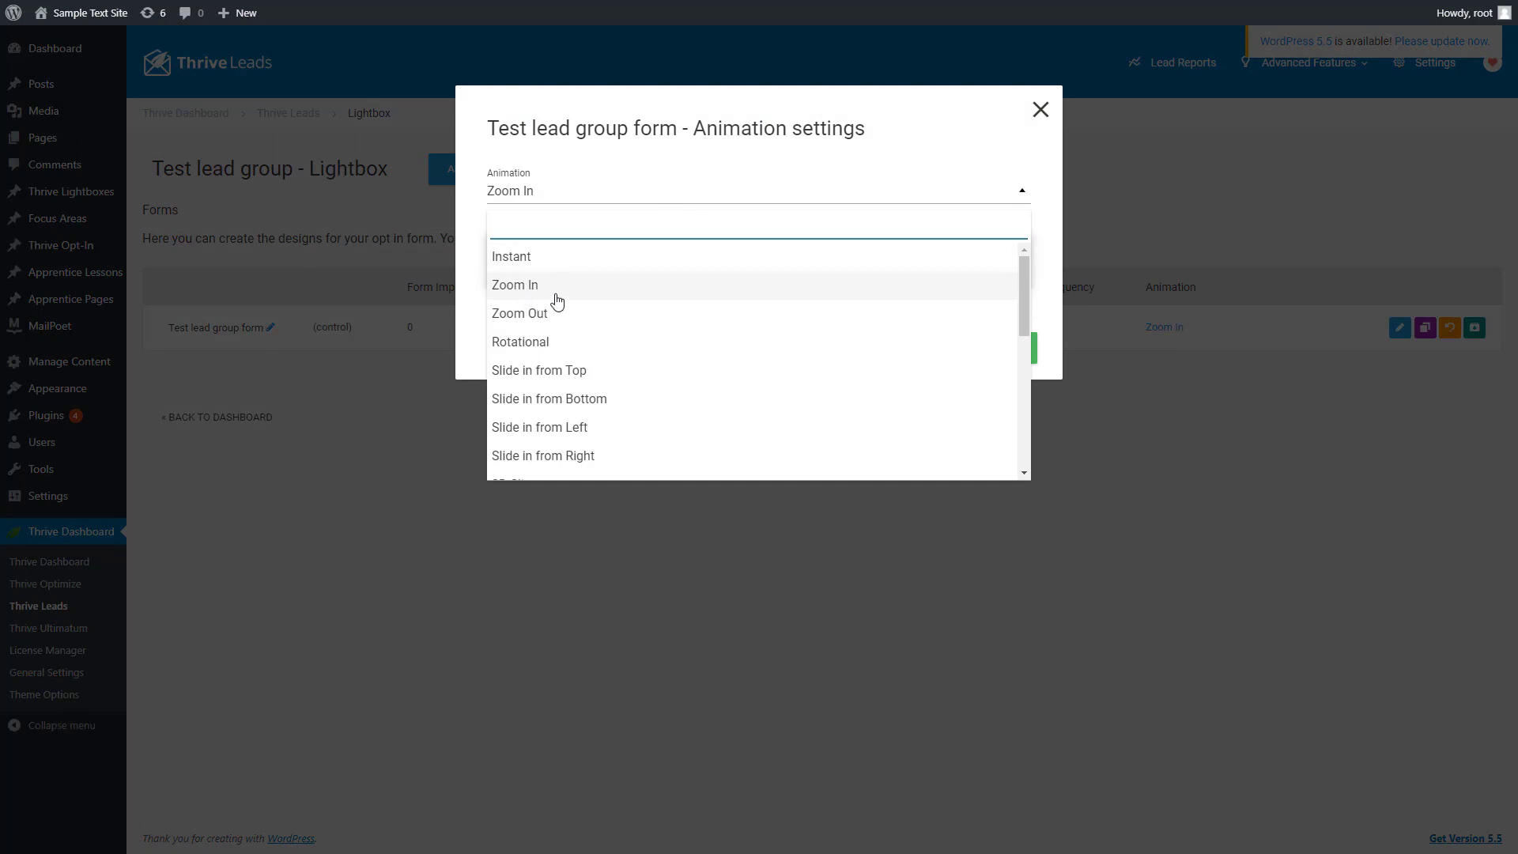
pyautogui.click(623, 199)
pyautogui.click(699, 189)
pyautogui.click(851, 306)
pyautogui.click(833, 204)
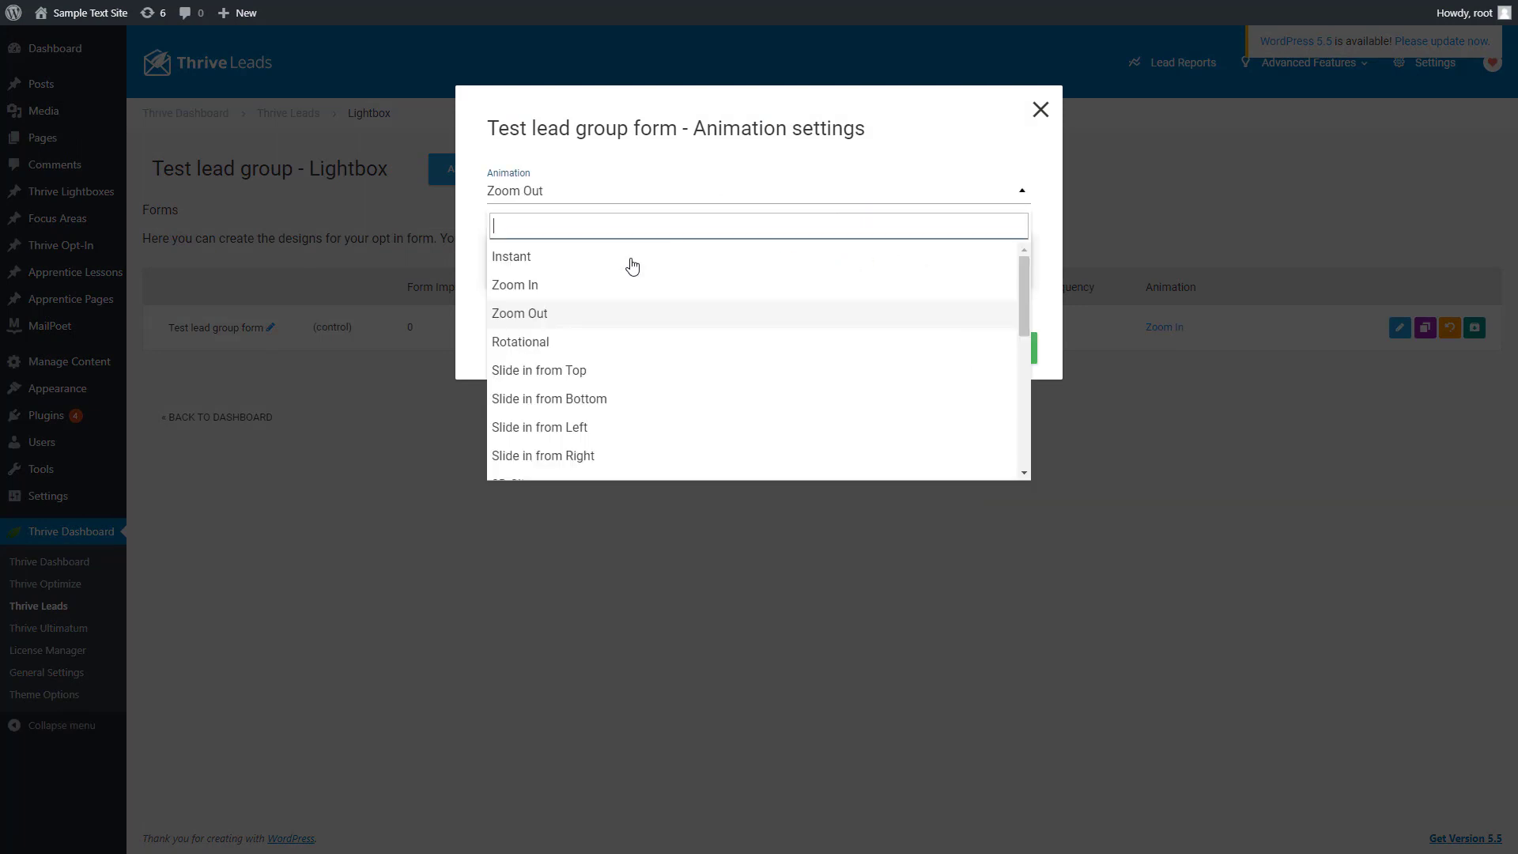
pyautogui.click(533, 285)
pyautogui.click(823, 202)
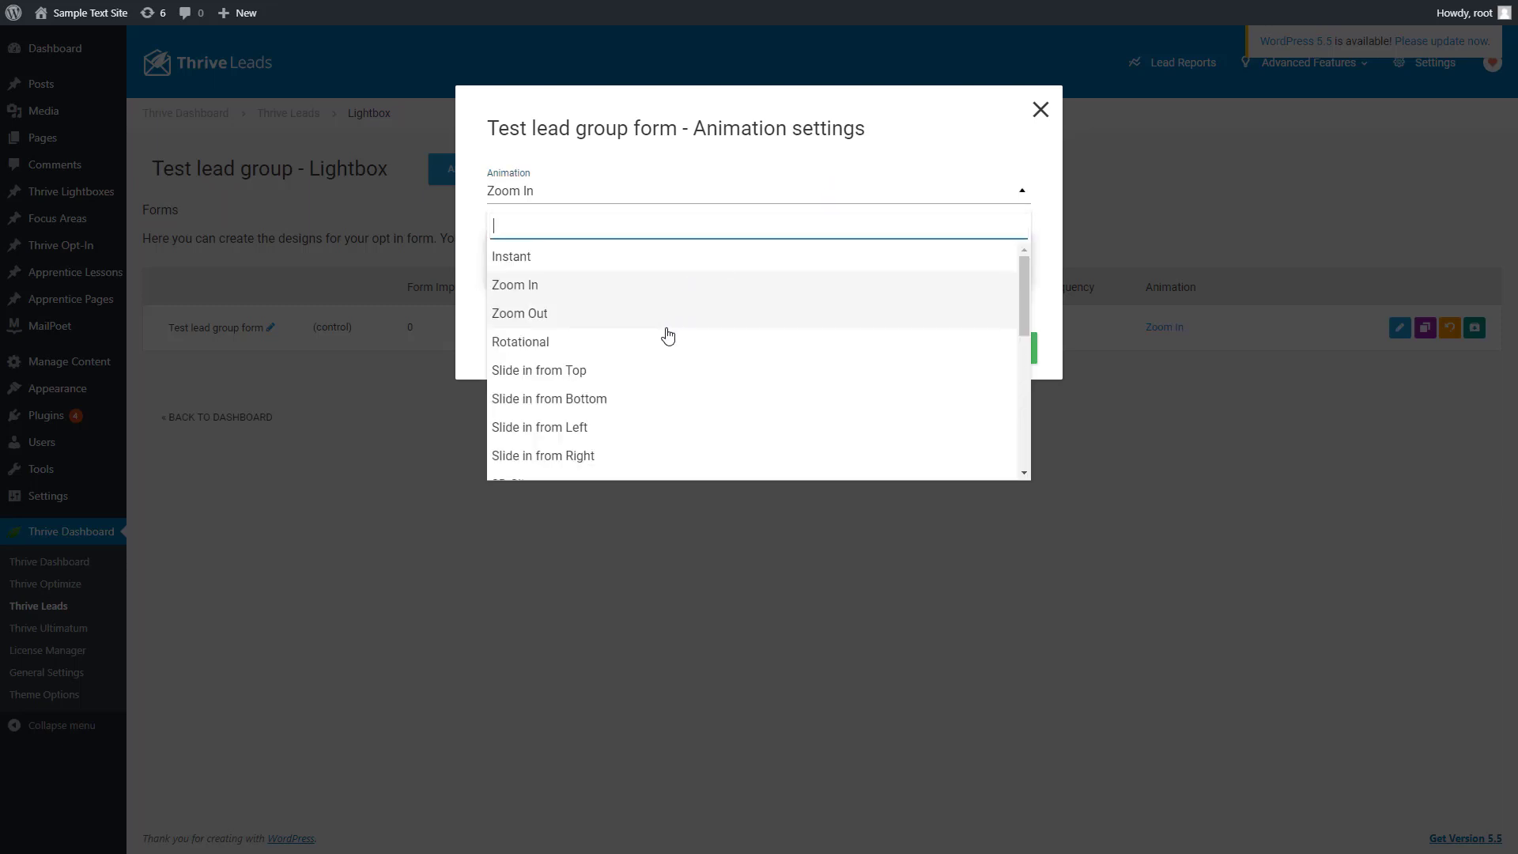
pyautogui.click(643, 373)
pyautogui.click(942, 197)
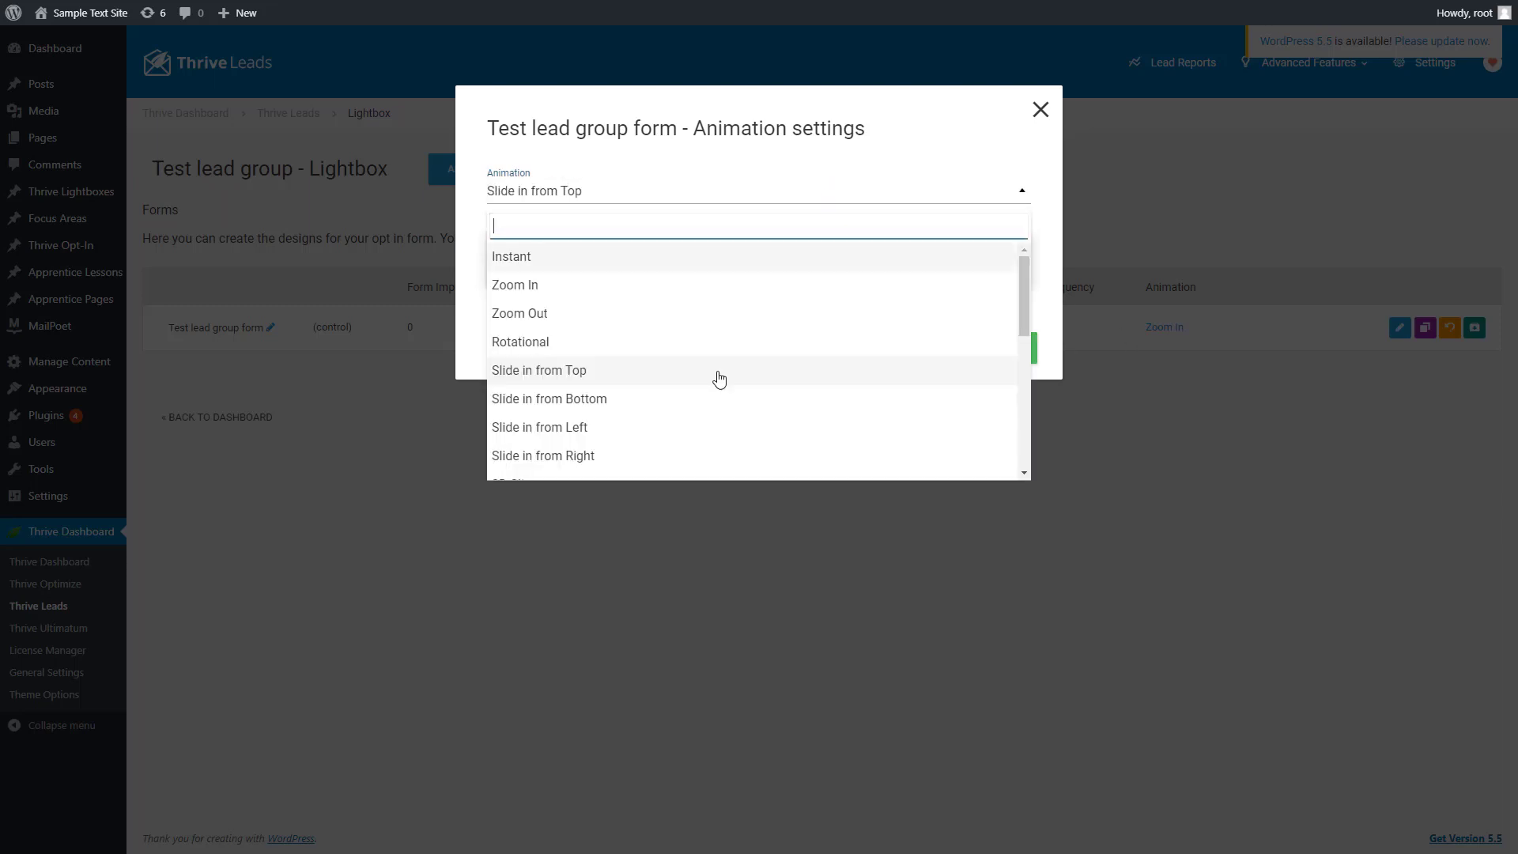
pyautogui.scroll(-3, 672, 391)
pyautogui.click(590, 277)
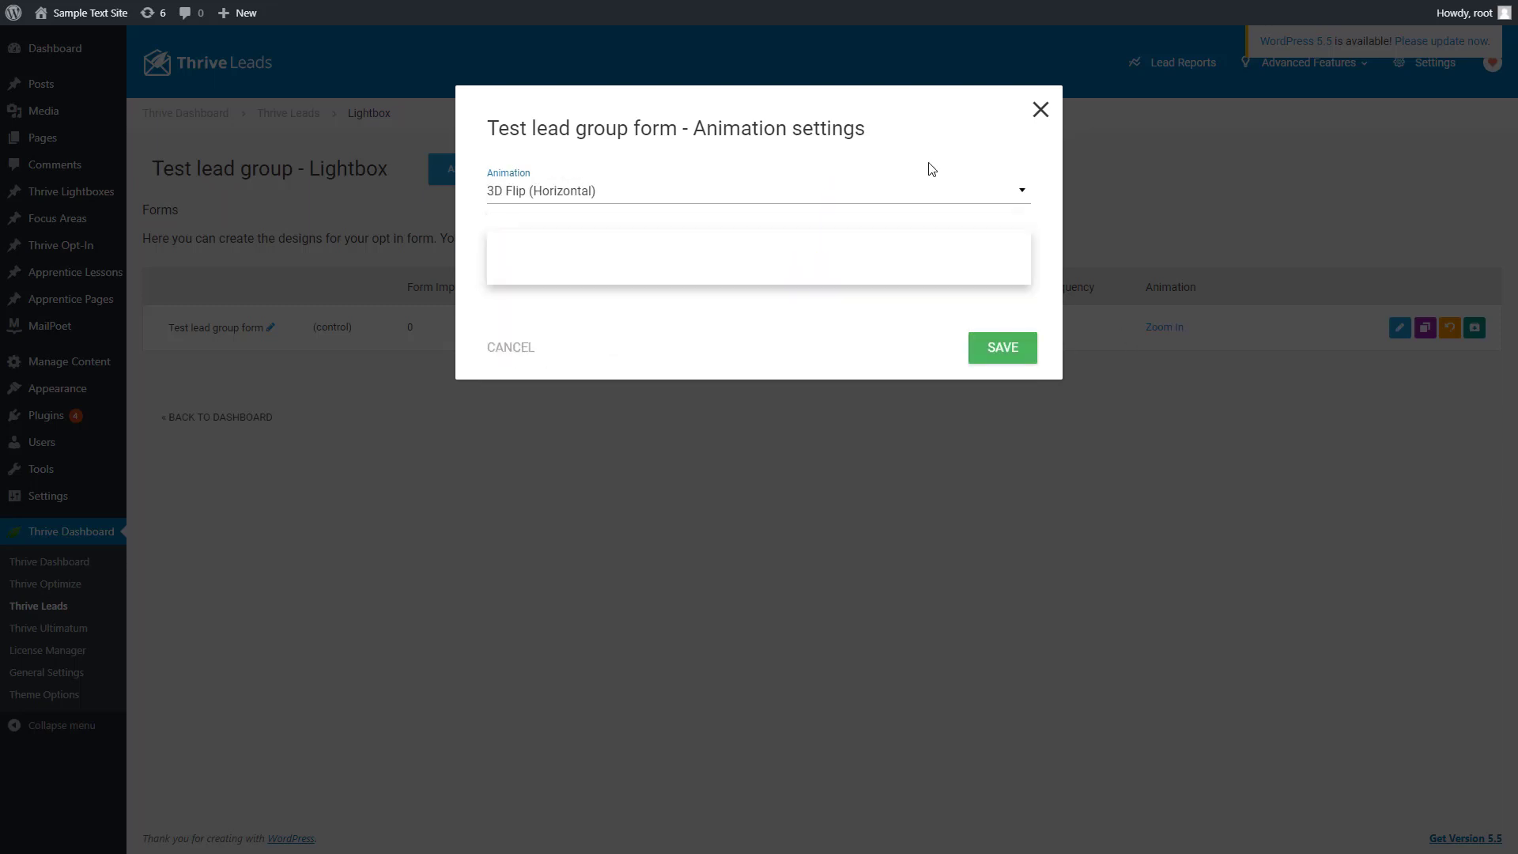
# Set the form's animation to Zoom In and save the animation settings
pyautogui.click(921, 197)
pyautogui.scroll(3, 606, 295)
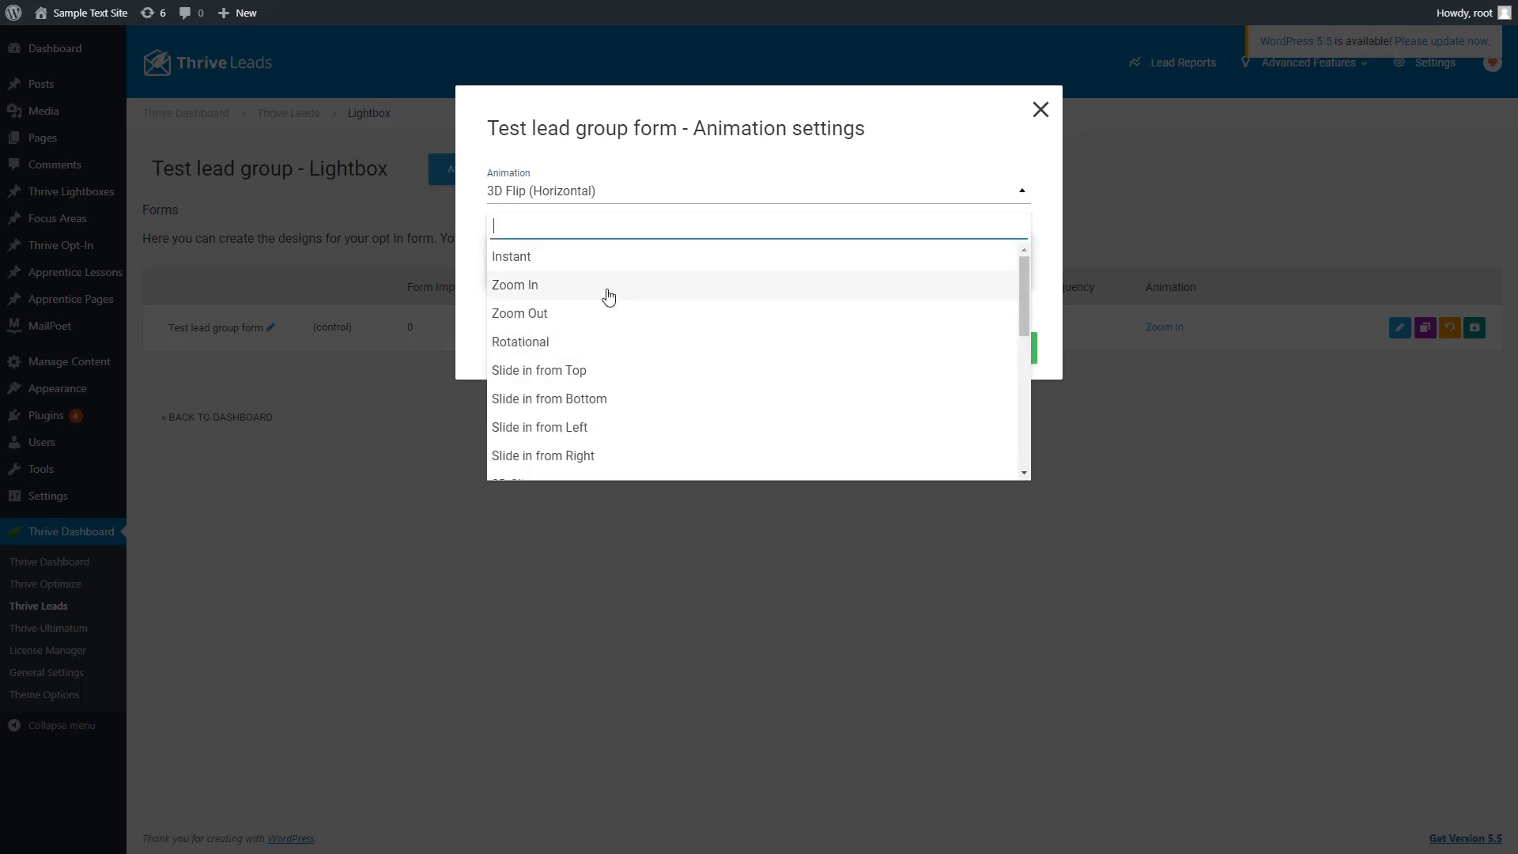
pyautogui.click(548, 294)
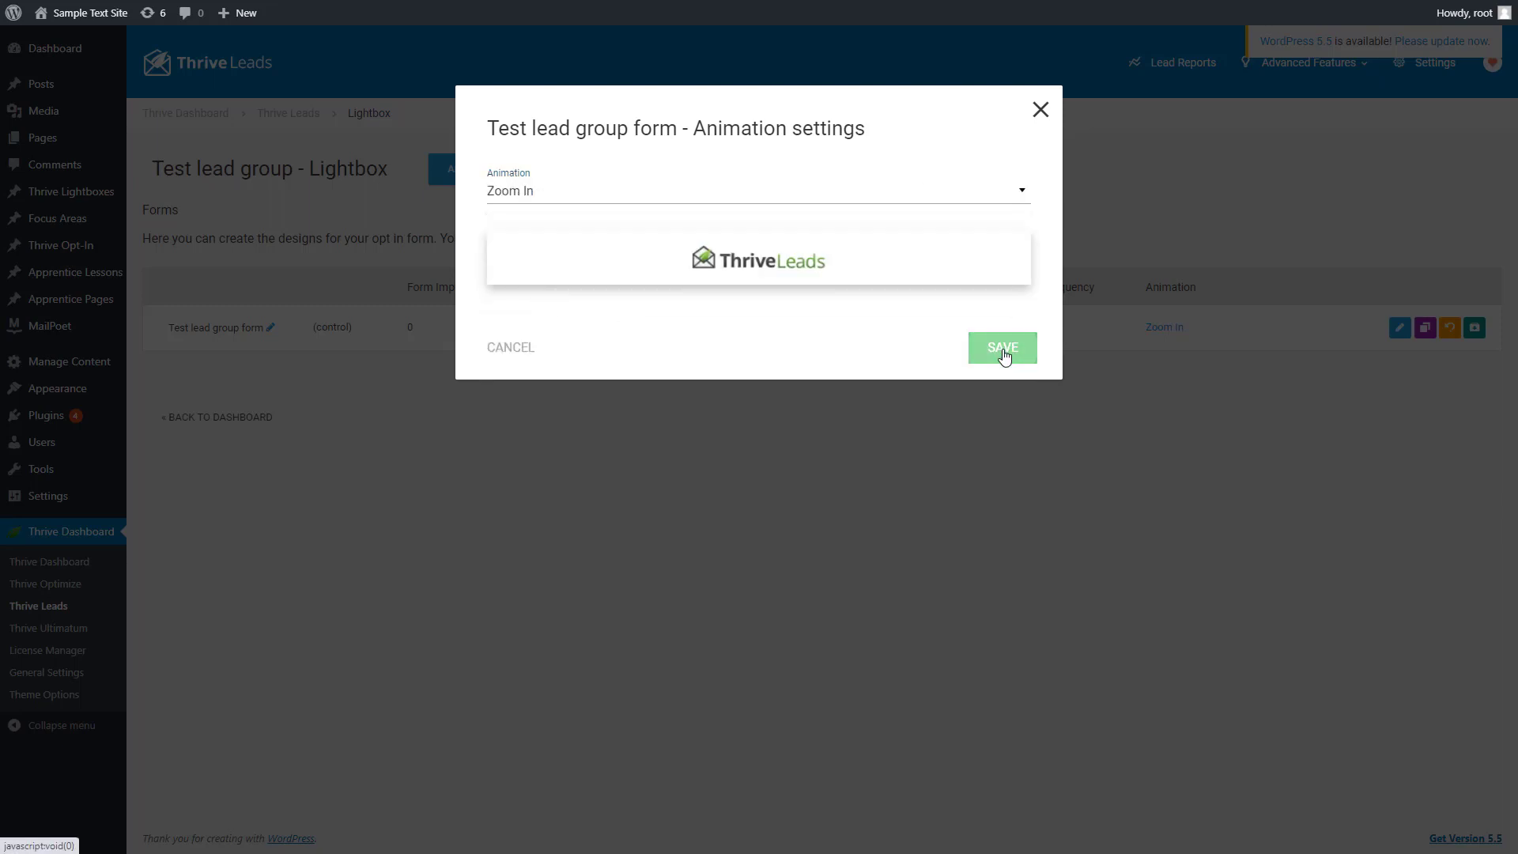
pyautogui.click(1004, 355)
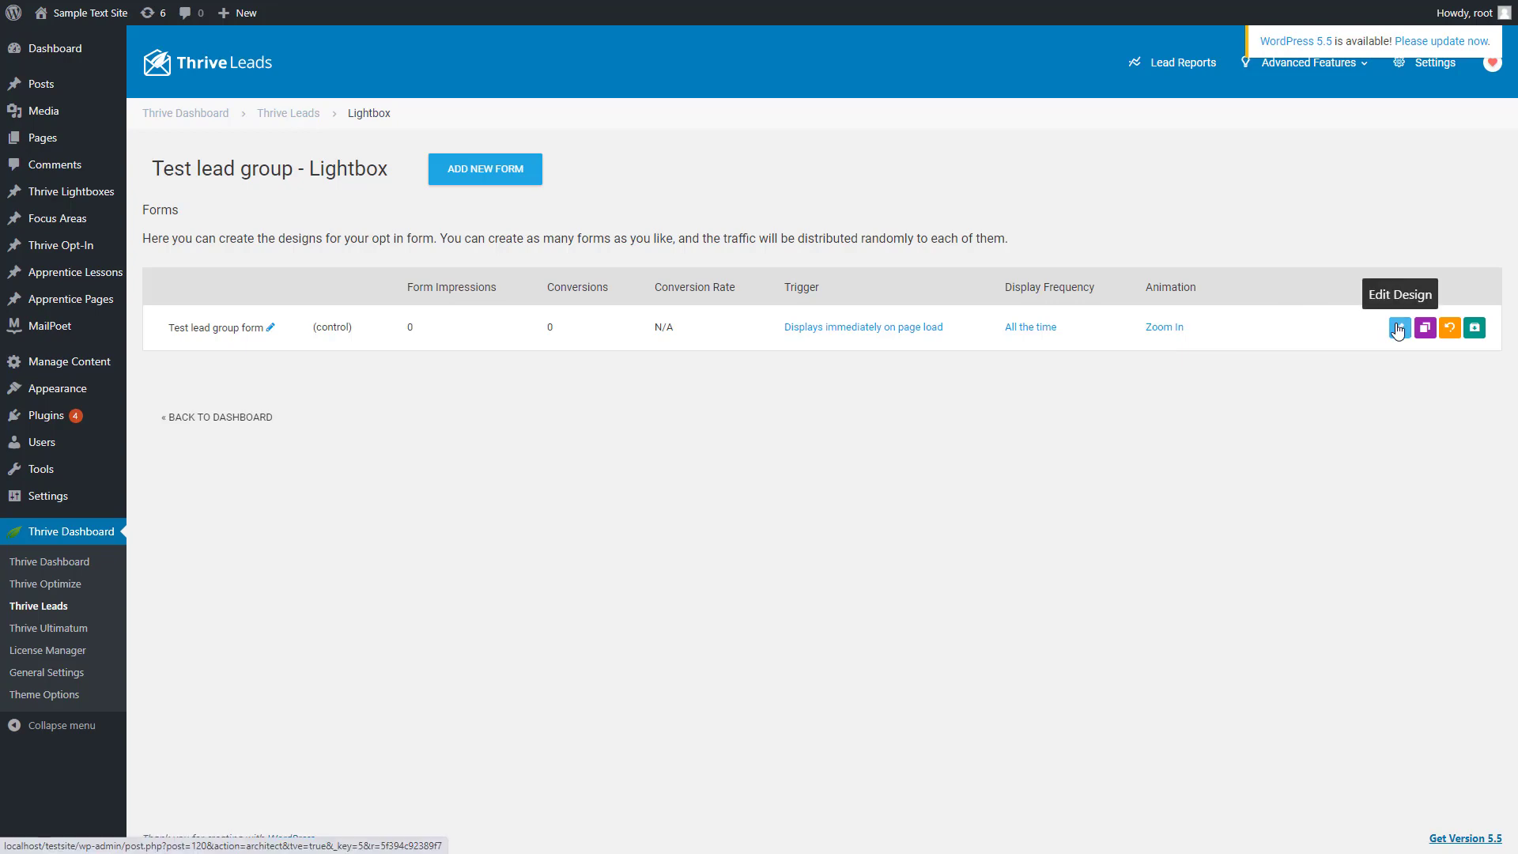
# Open the form's design for editing and apply the "Typography V2 1-step" opt-in template
pyautogui.click(1400, 330)
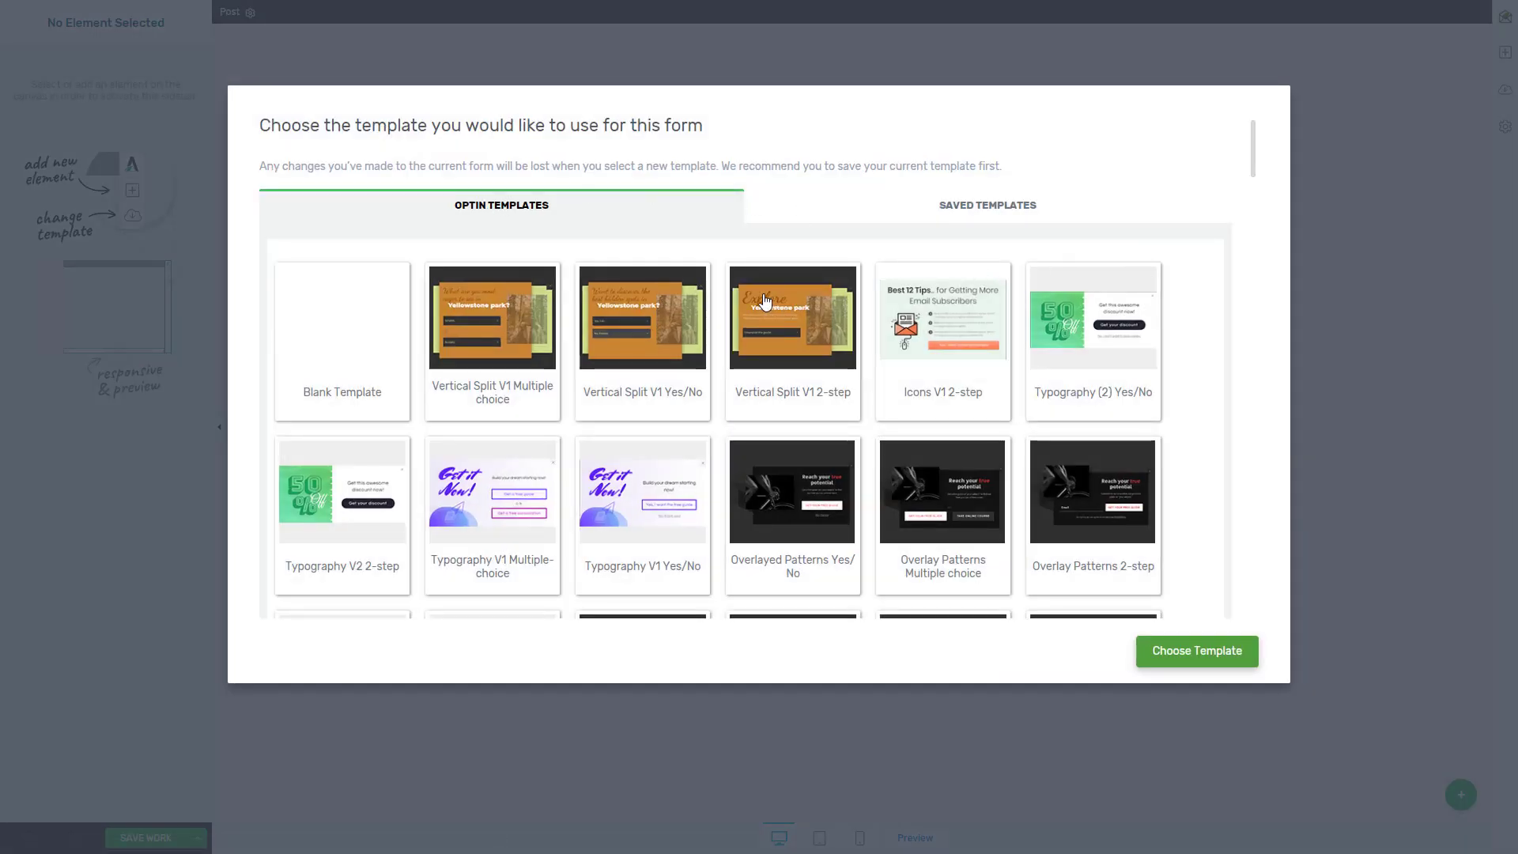
pyautogui.scroll(-2, 614, 370)
pyautogui.scroll(-1, 614, 370)
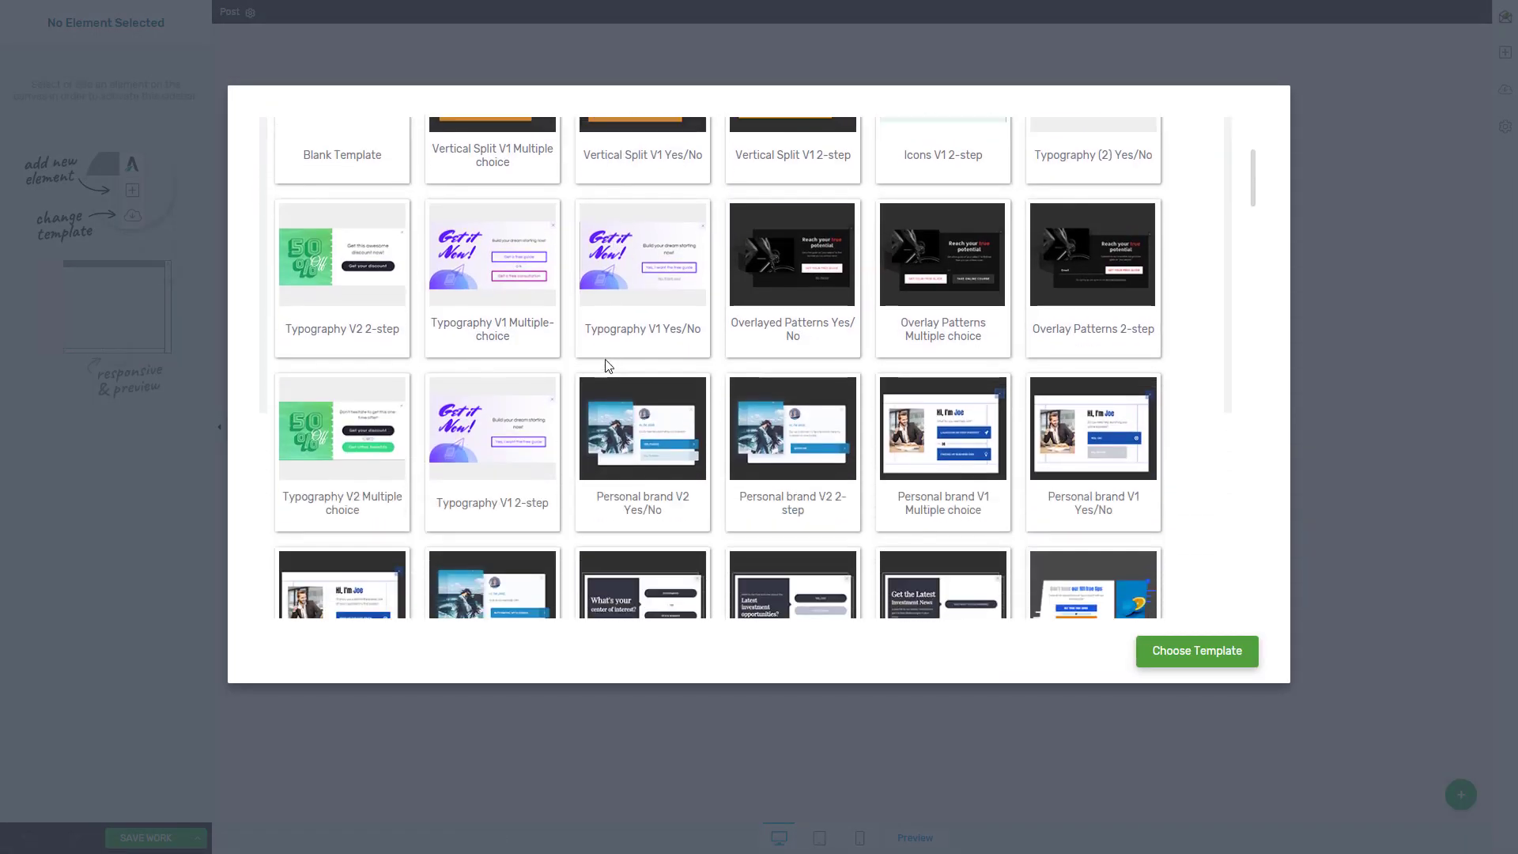
pyautogui.scroll(3, 780, 339)
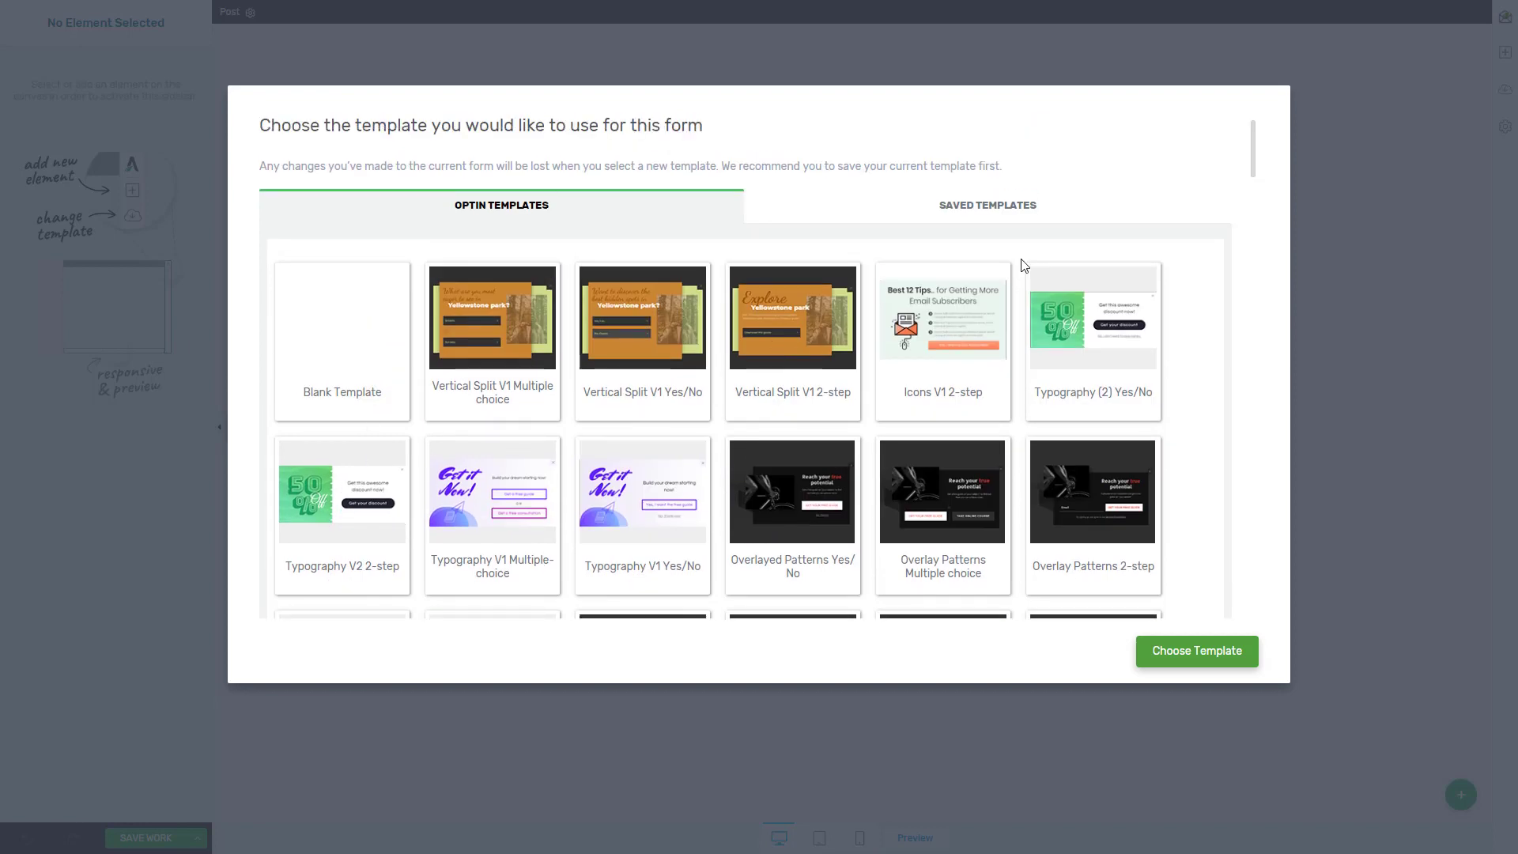
pyautogui.scroll(-1, 1091, 243)
pyautogui.scroll(-4, 571, 309)
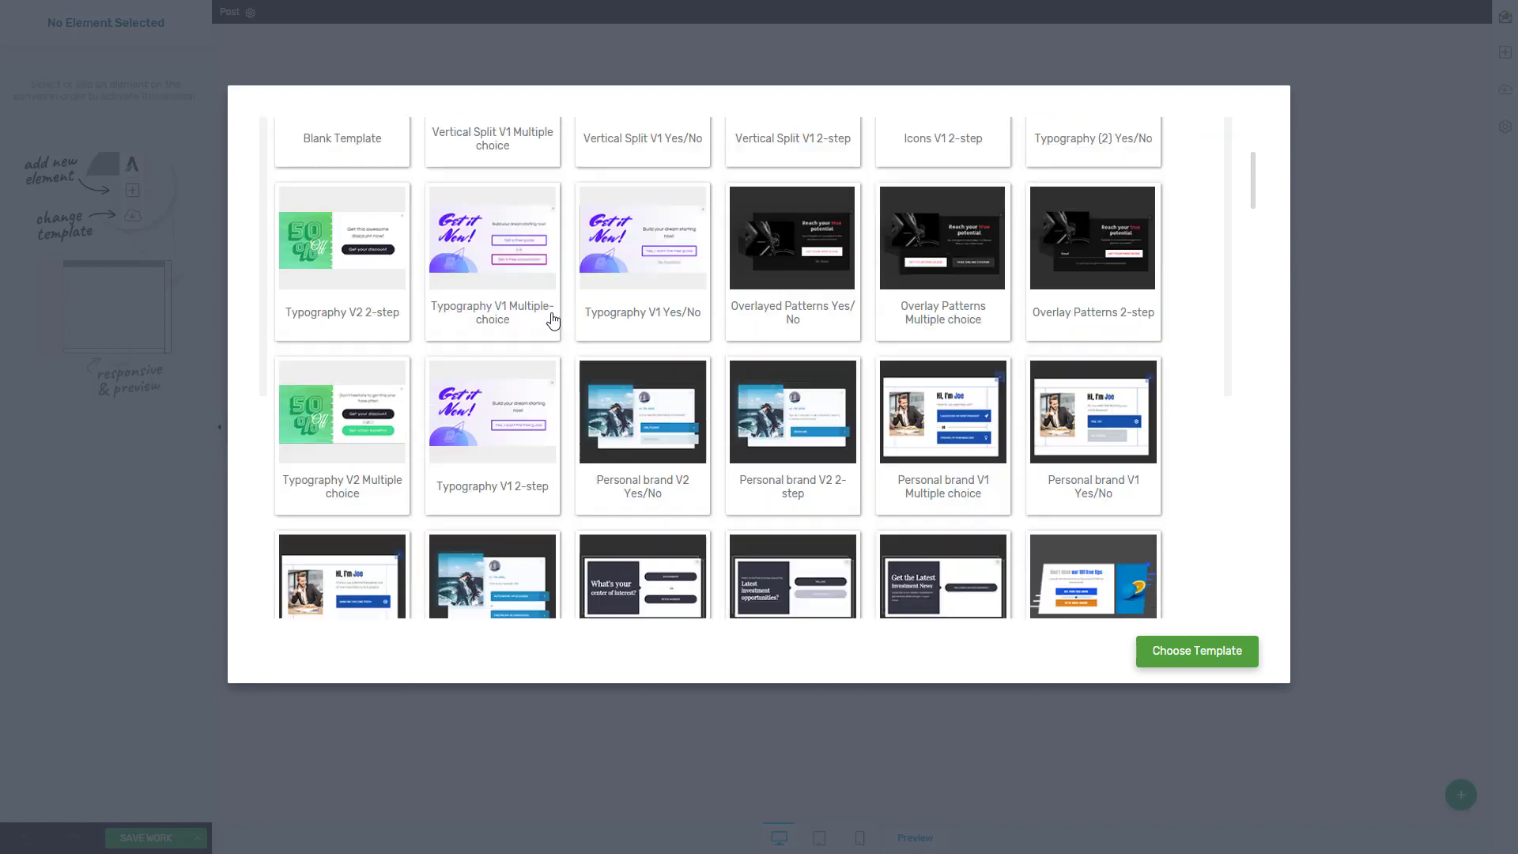
pyautogui.scroll(-8, 570, 310)
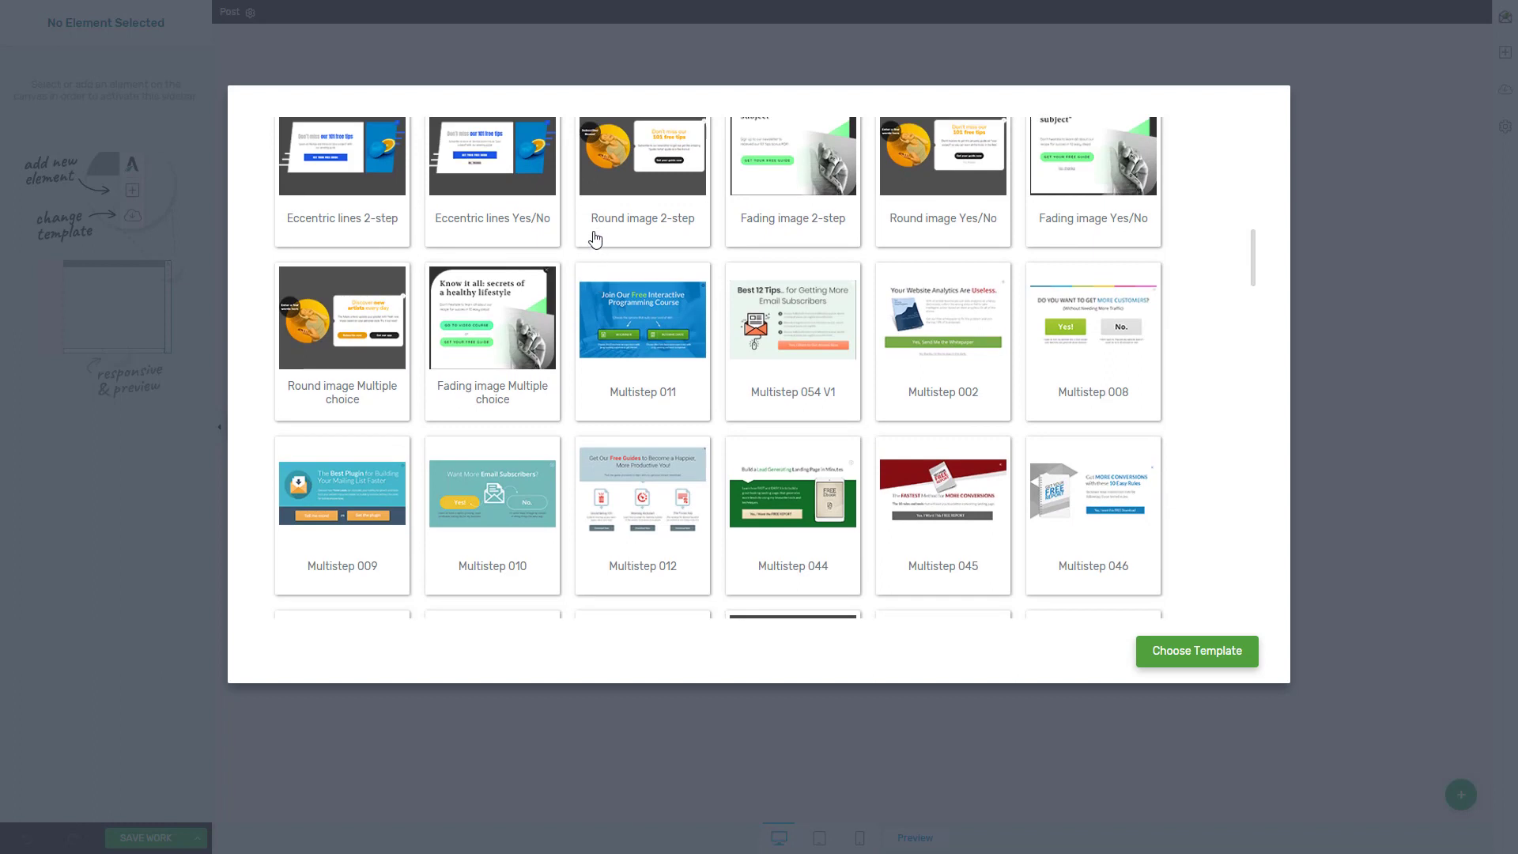
pyautogui.scroll(-3, 810, 249)
pyautogui.scroll(-2, 790, 251)
pyautogui.scroll(-3, 751, 253)
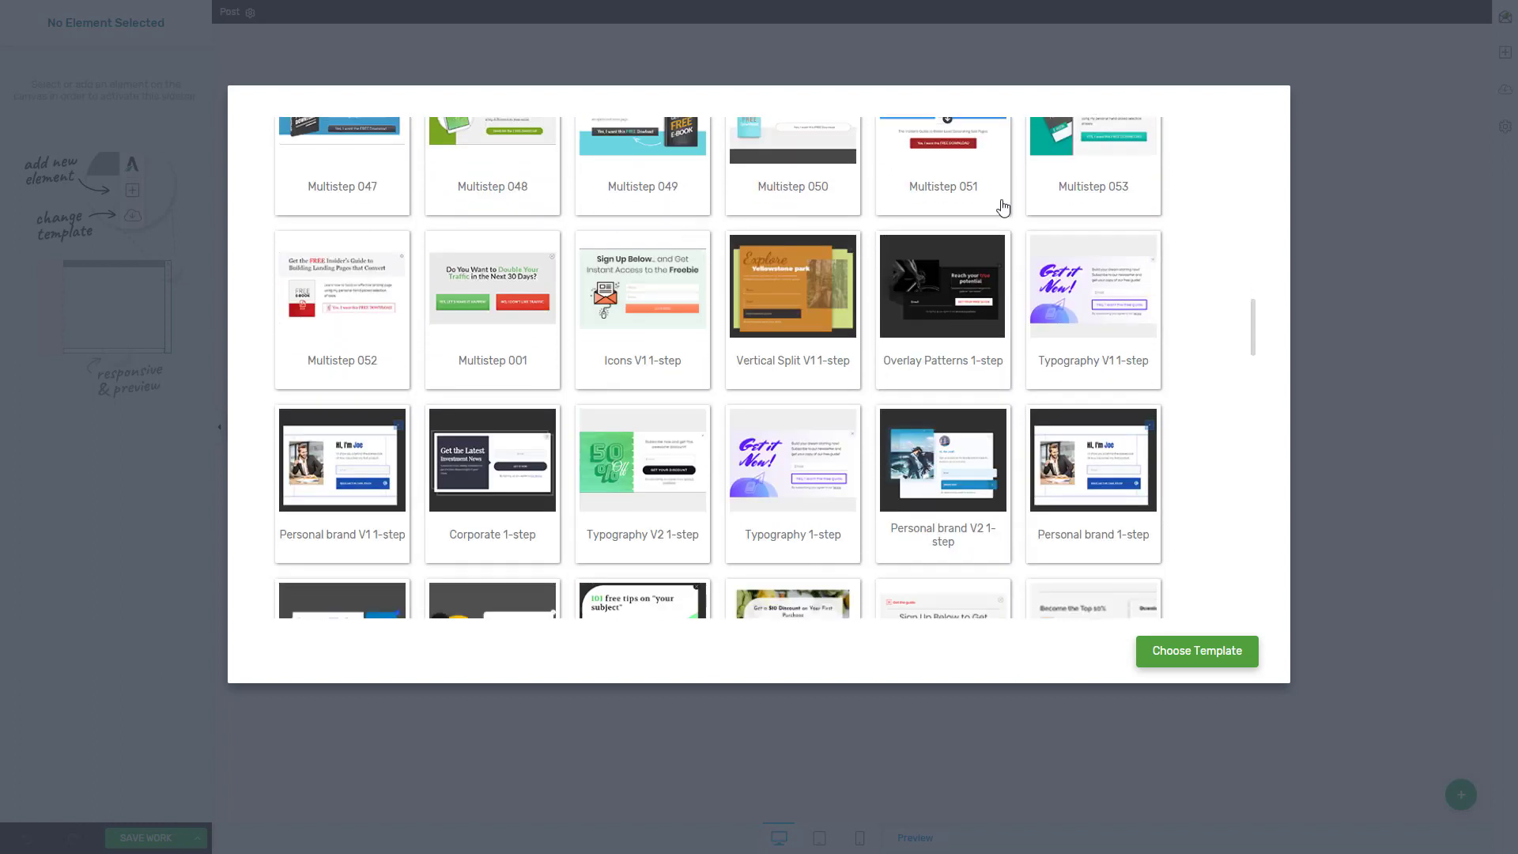
pyautogui.scroll(-2, 796, 251)
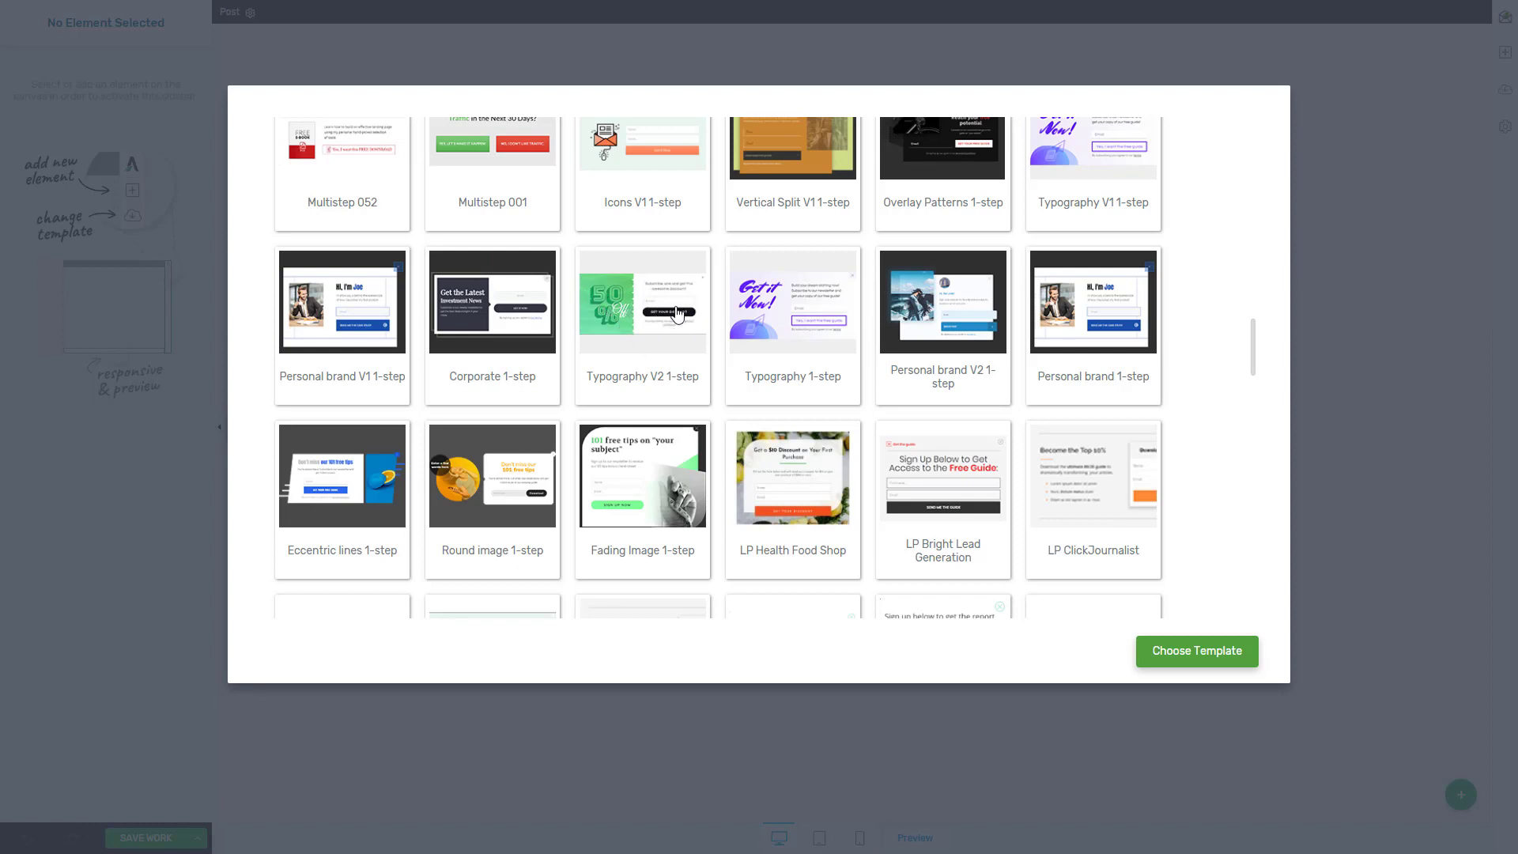
pyautogui.click(649, 308)
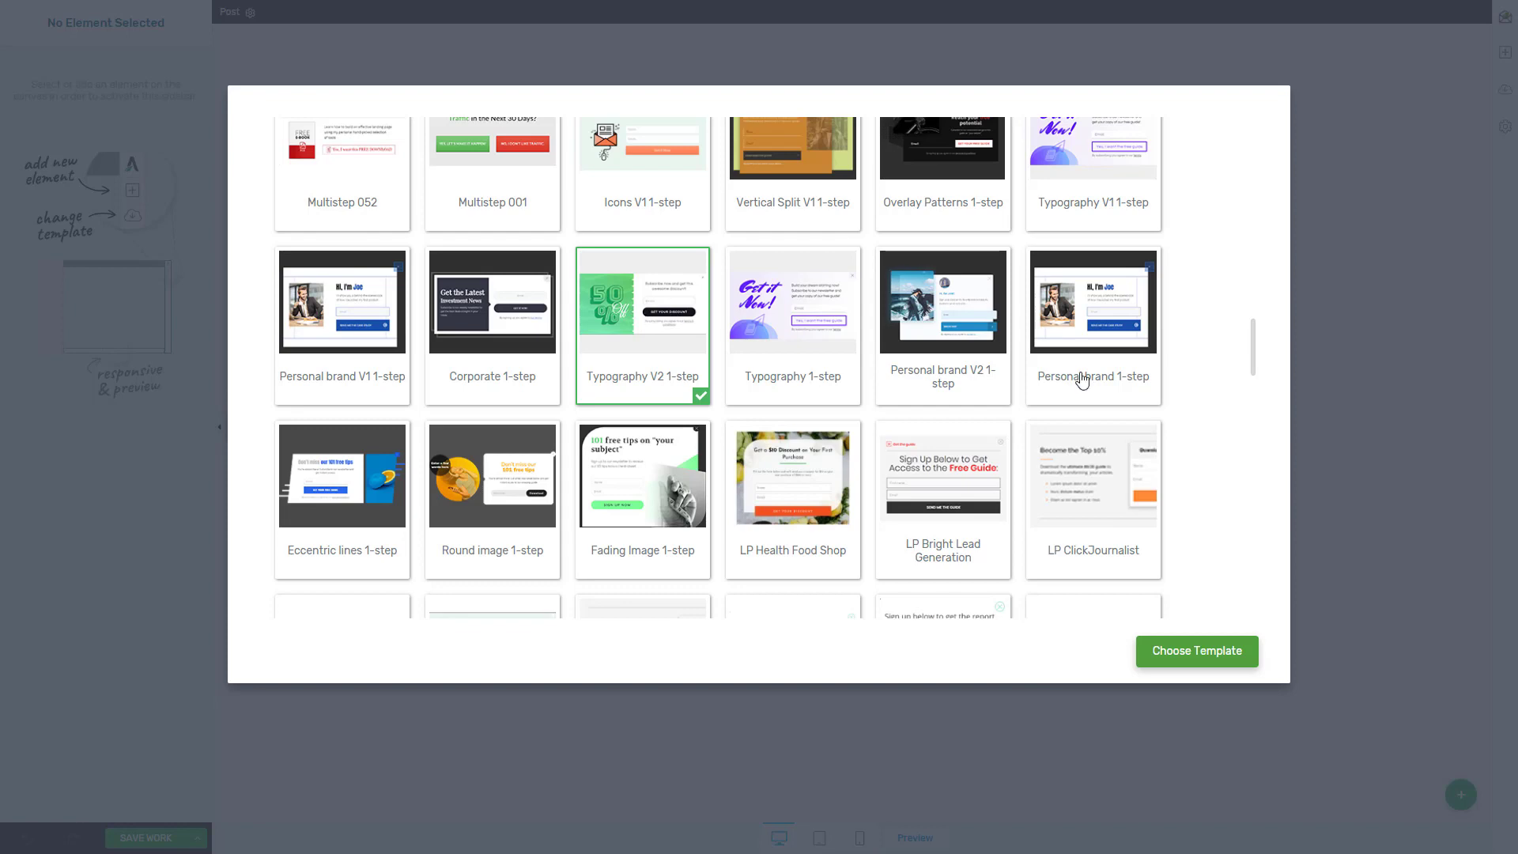
pyautogui.click(1197, 651)
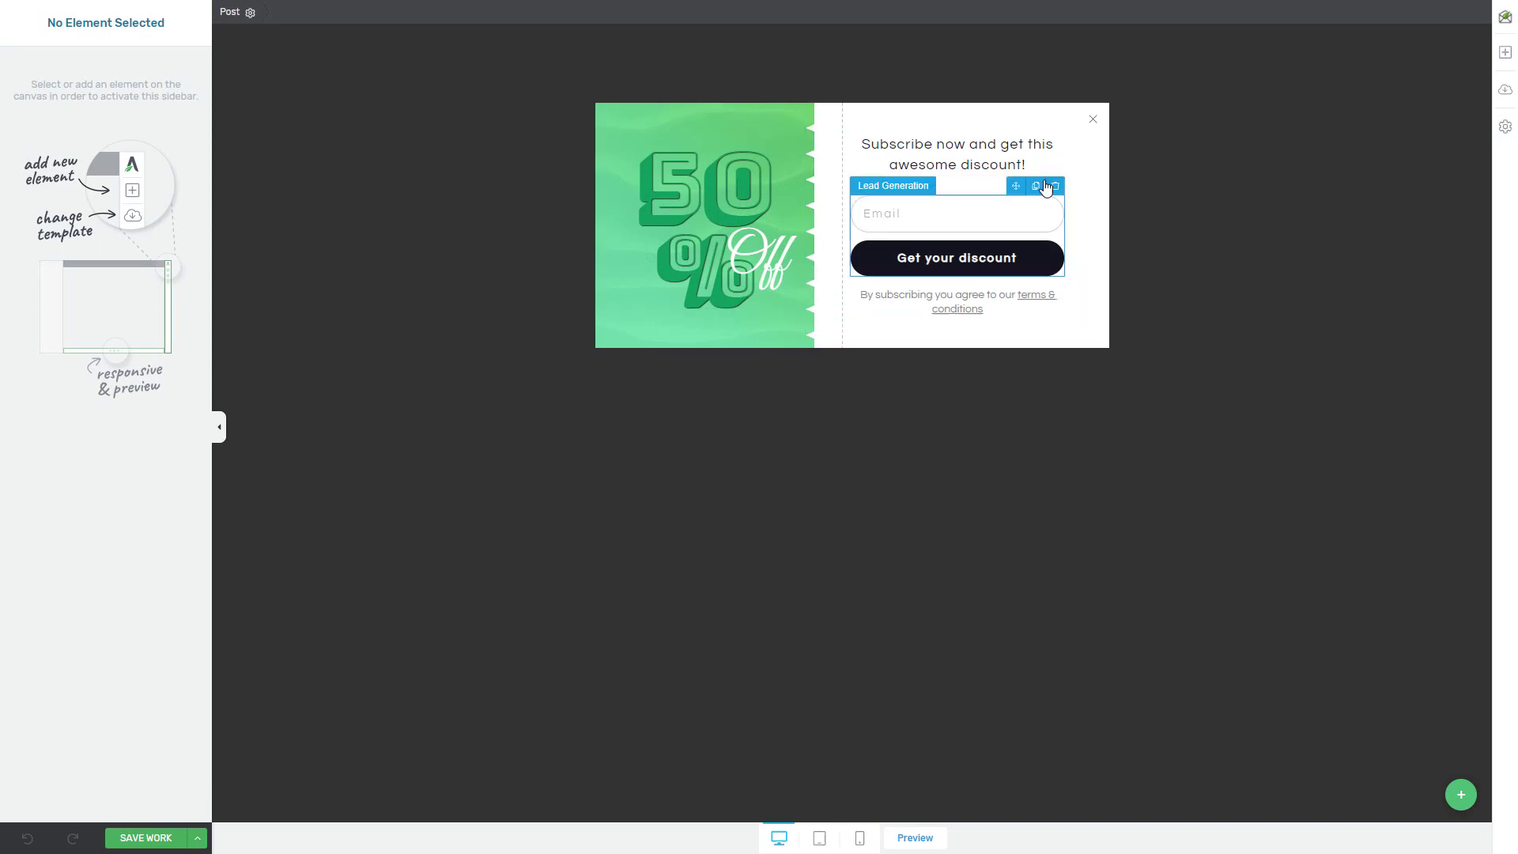
# Replace the number in the coupon's discount heading with 25
pyautogui.click(702, 159)
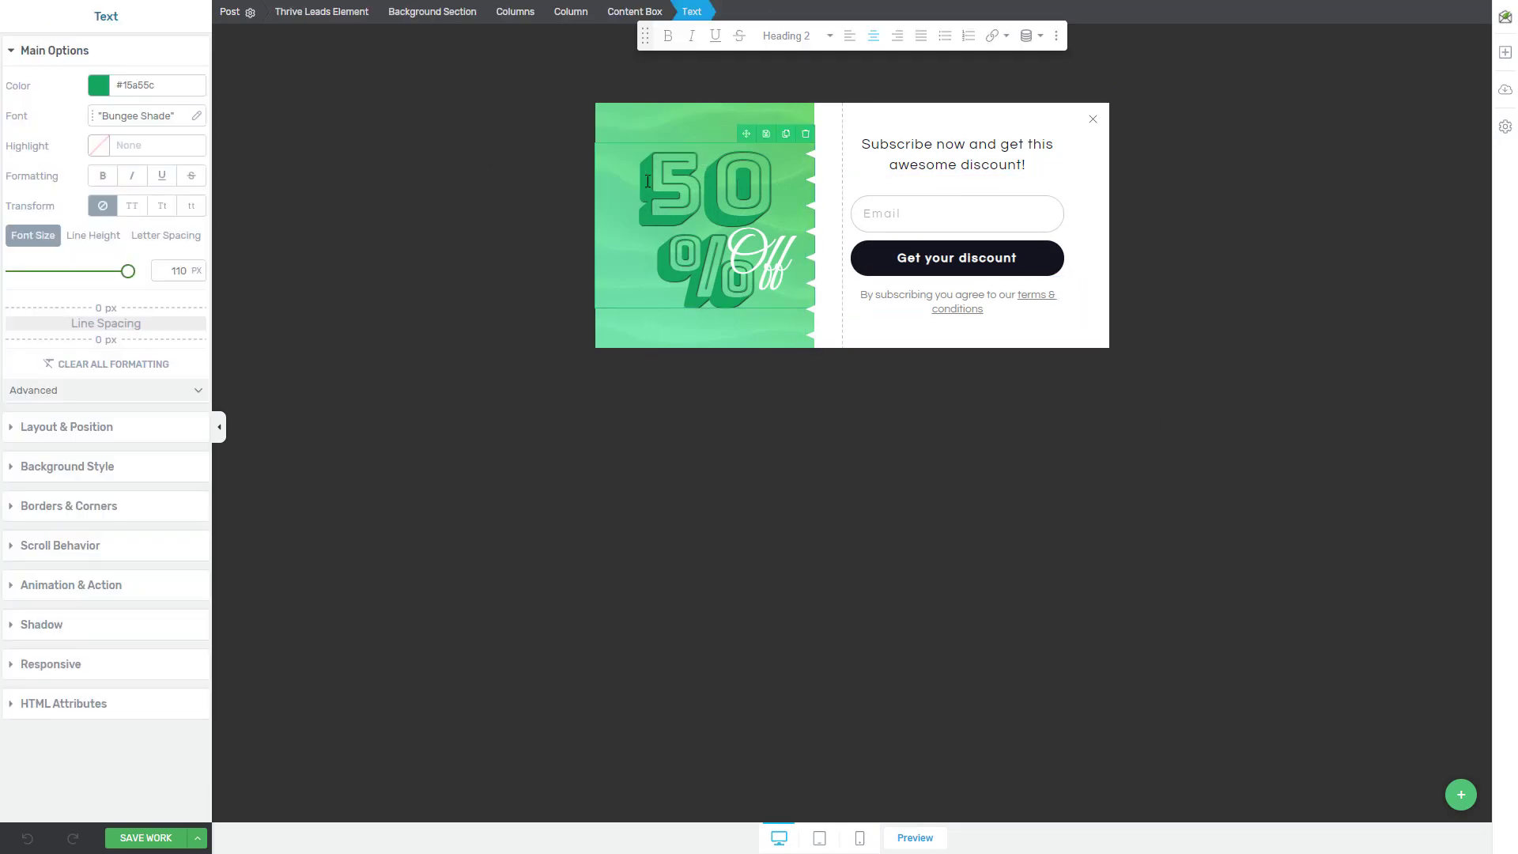
pyautogui.tripleClick(684, 189)
pyautogui.click(694, 200)
pyautogui.doubleClick(685, 191)
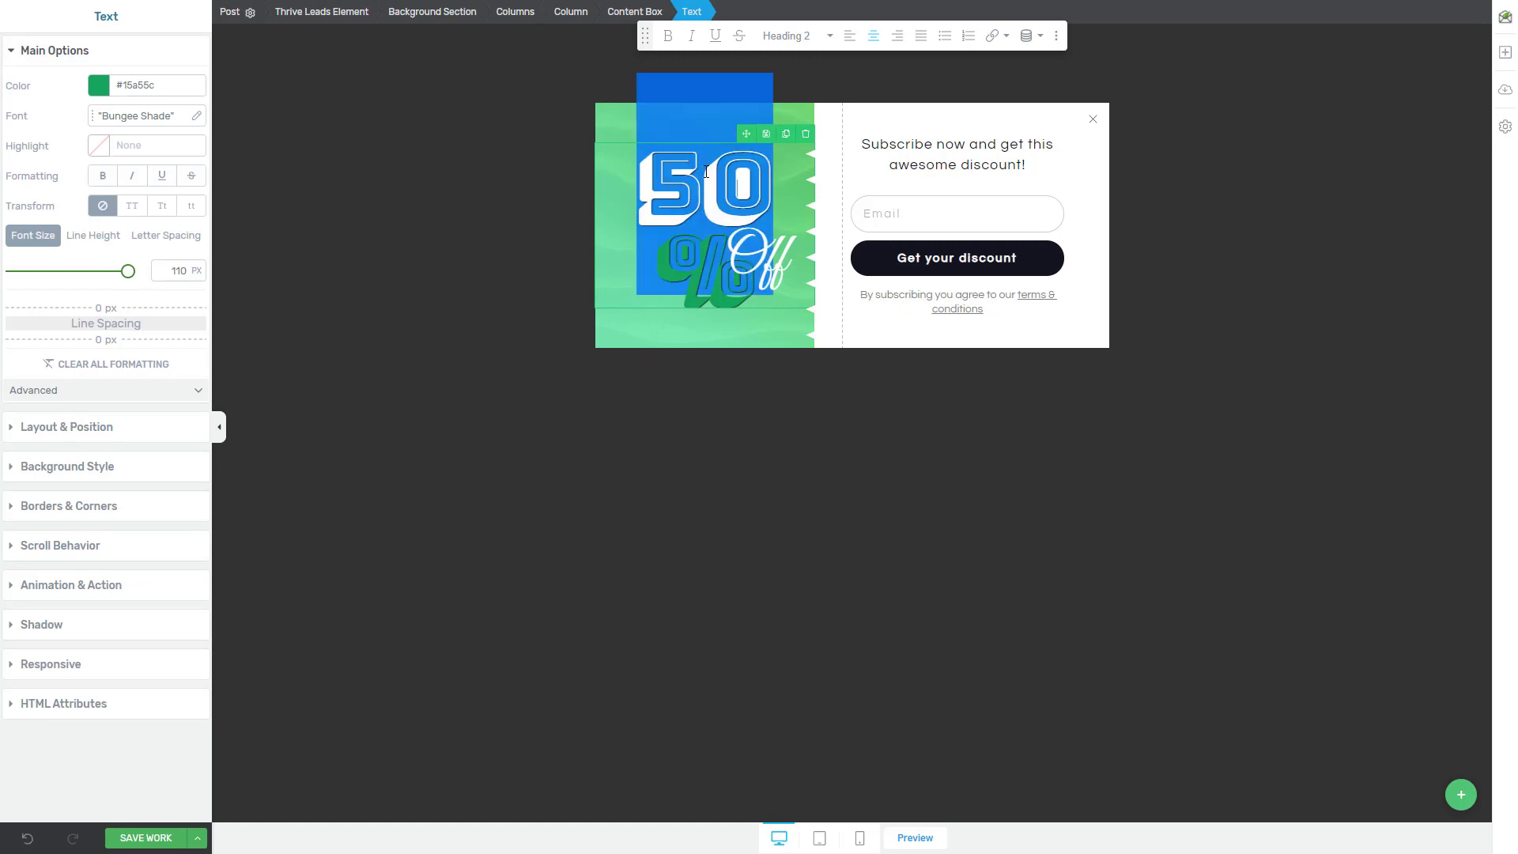
pyautogui.write('25')
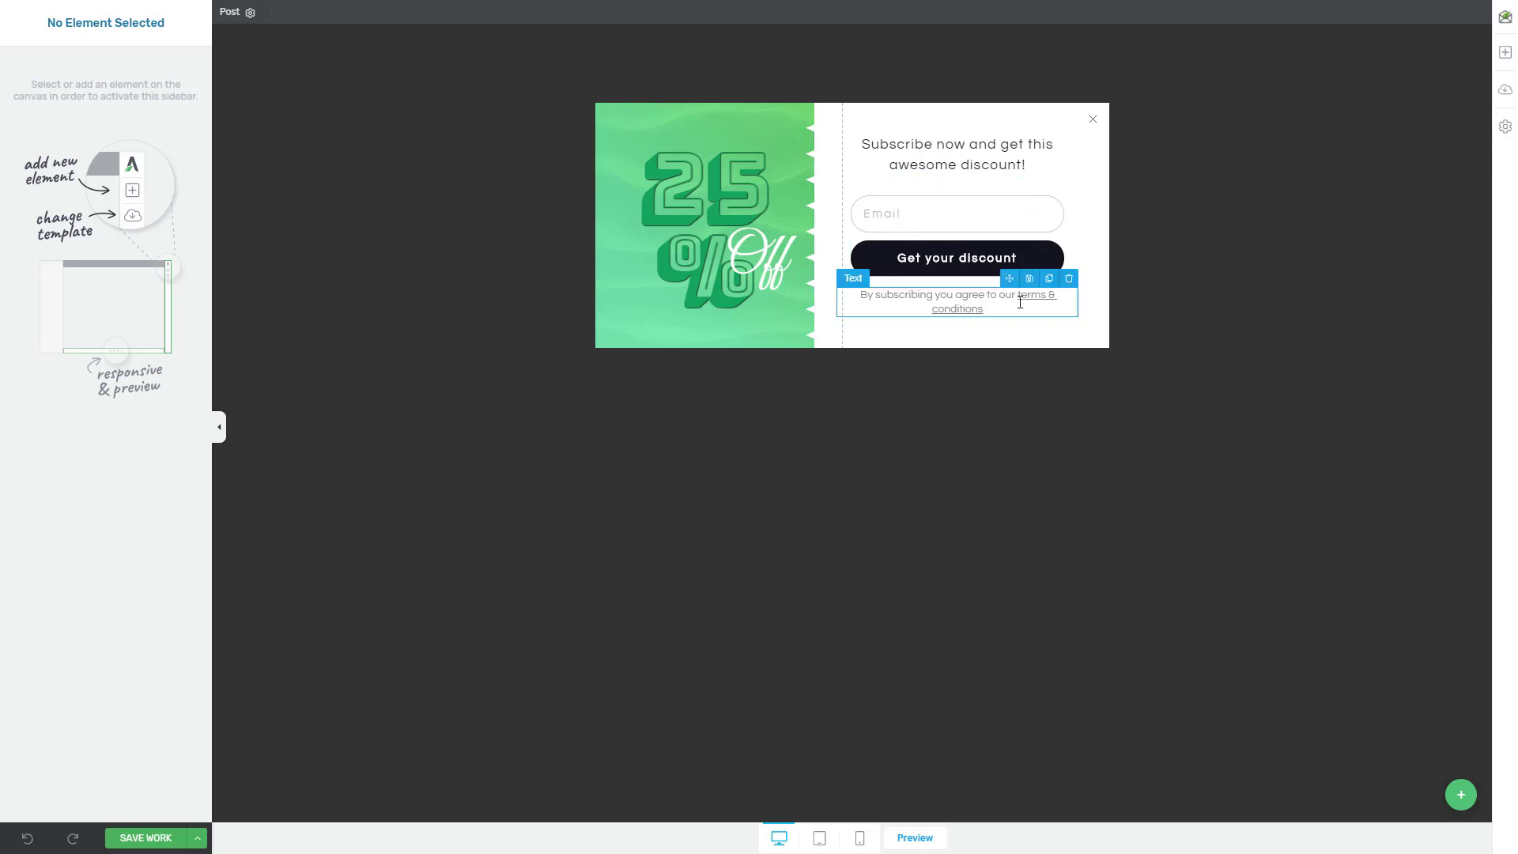
# Connect the Lead Generation form to MailPoet through an API connection, using "Test list" as its mailing list
pyautogui.click(893, 217)
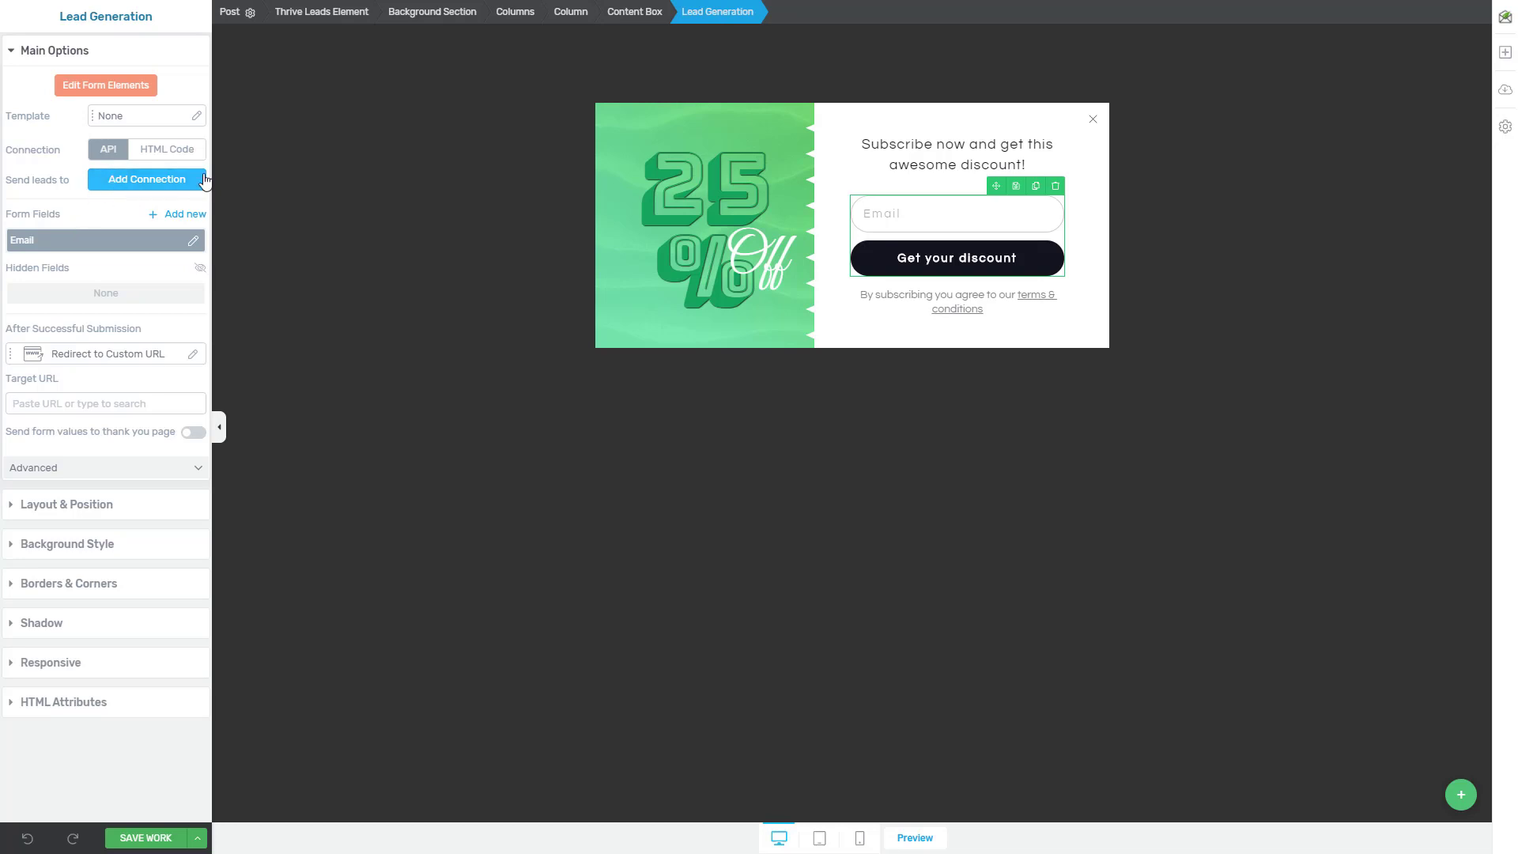
pyautogui.click(150, 189)
pyautogui.click(186, 234)
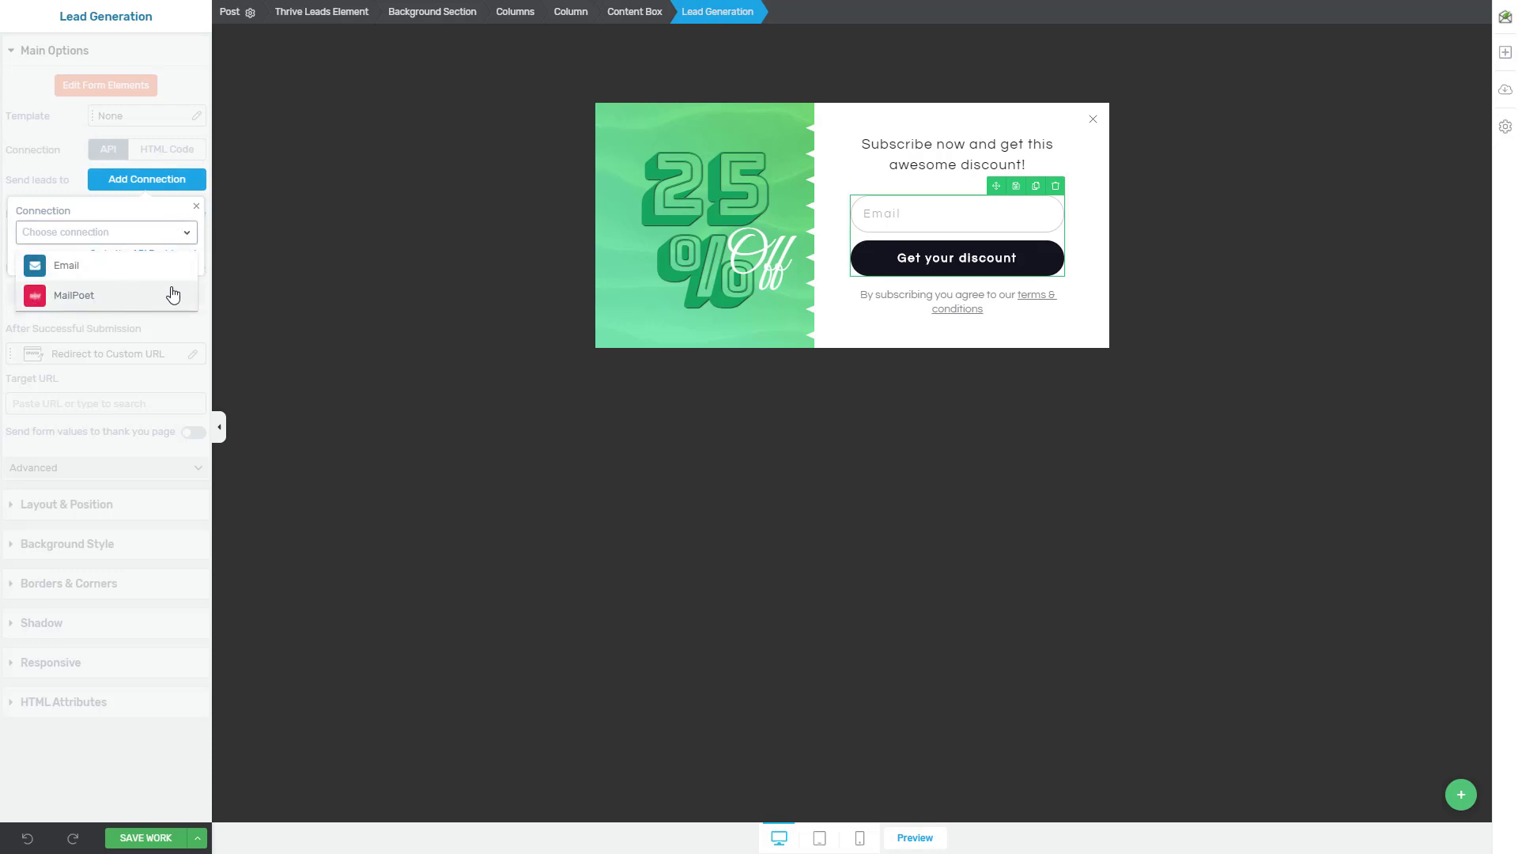
pyautogui.click(75, 300)
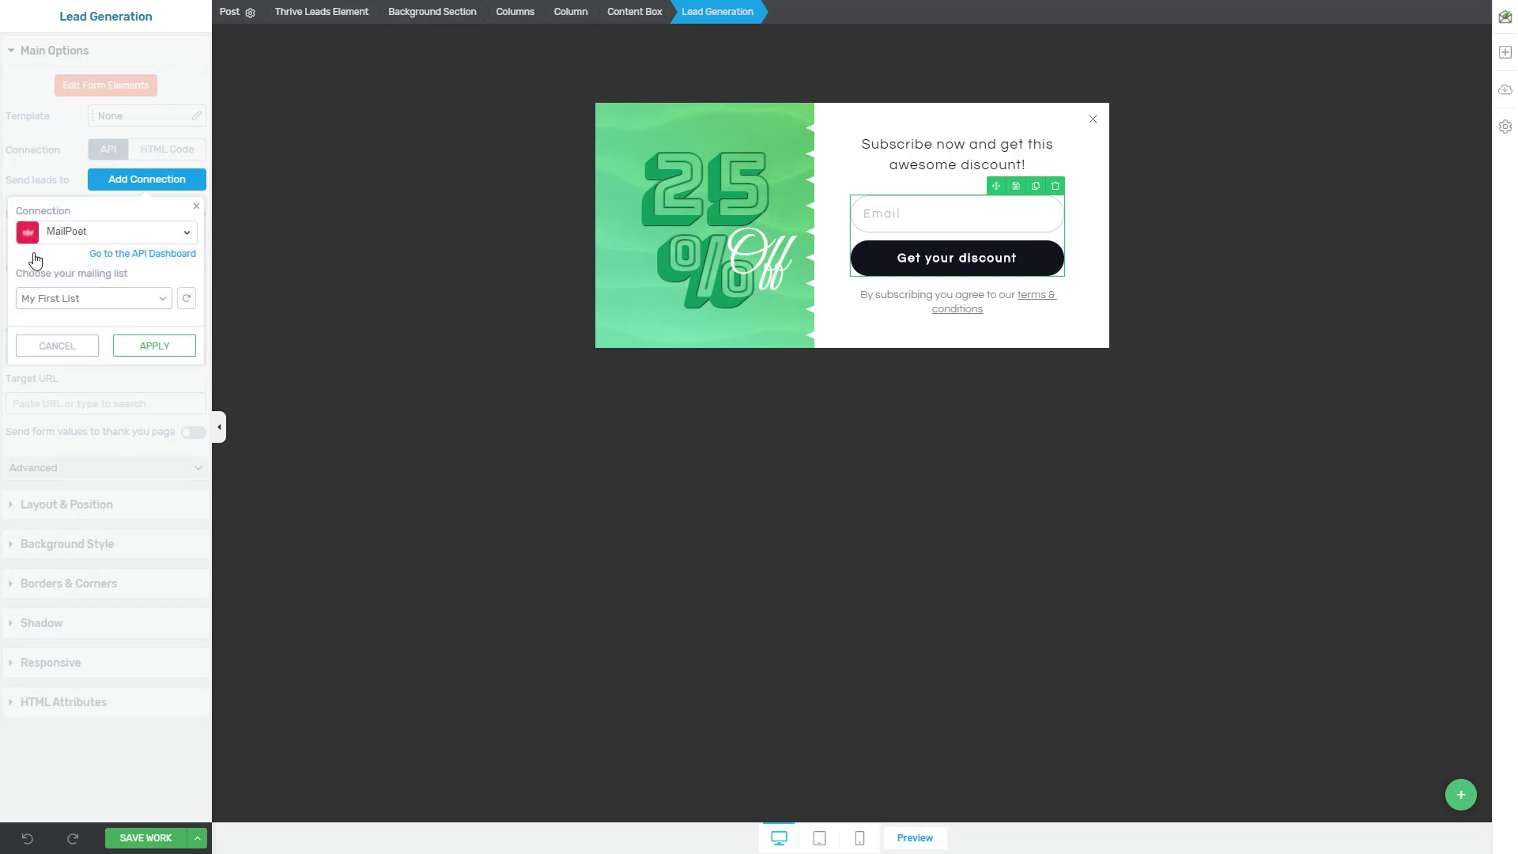
pyautogui.click(94, 299)
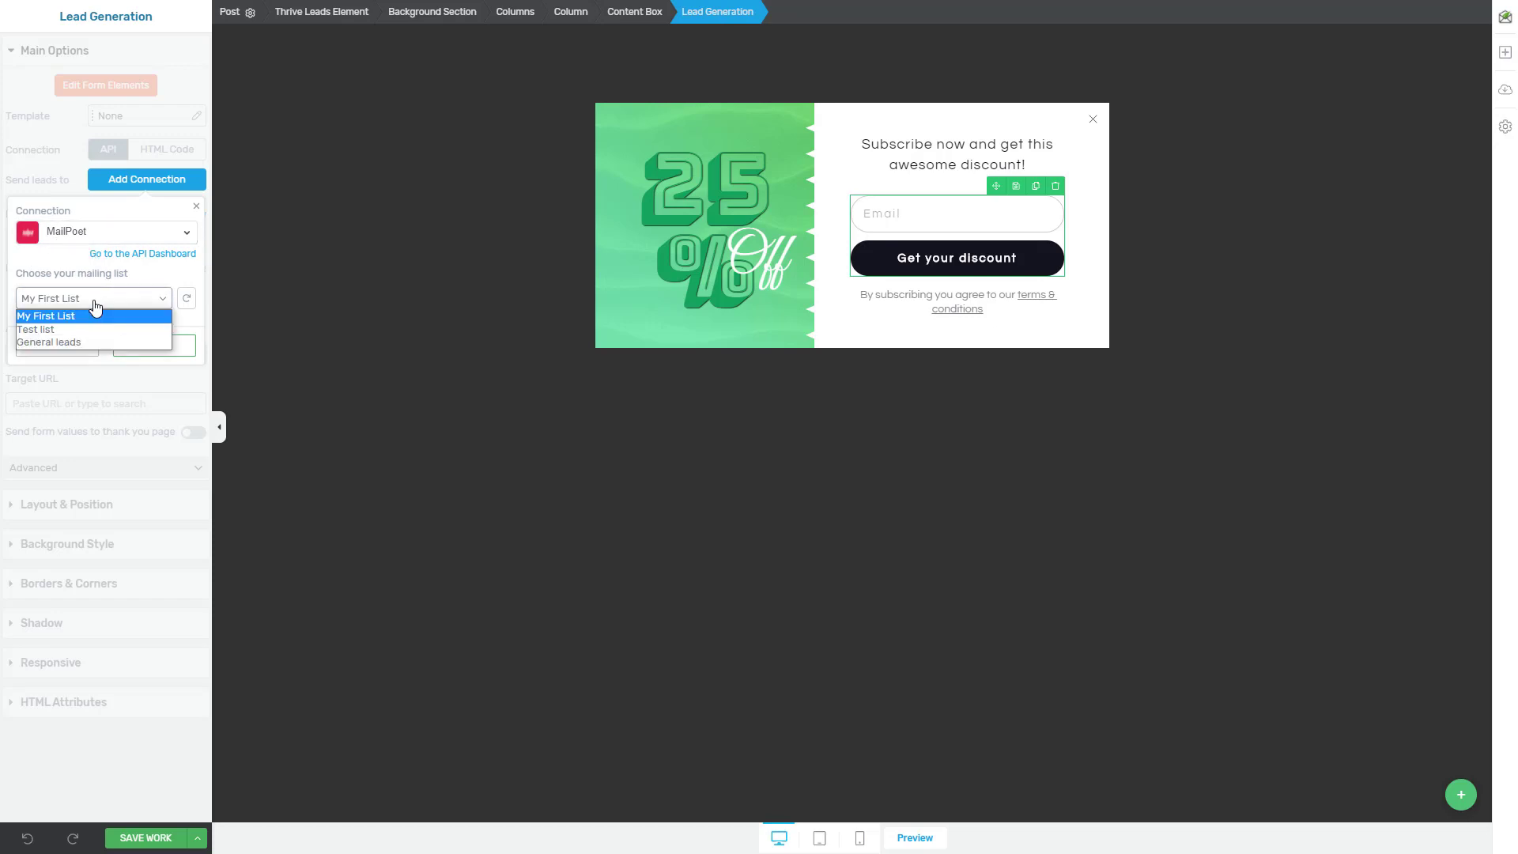
pyautogui.click(46, 329)
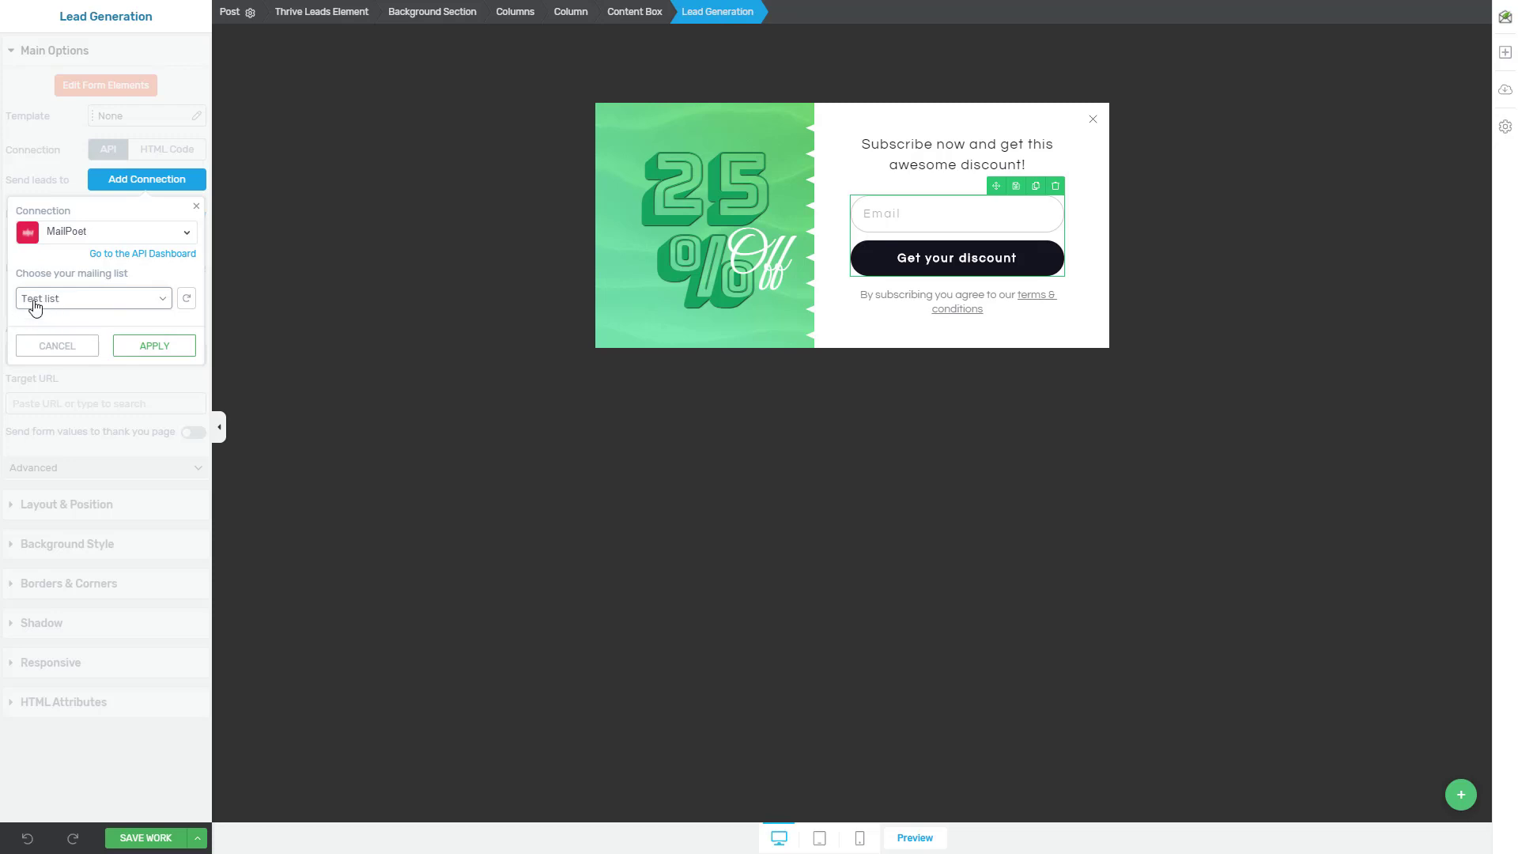
pyautogui.click(146, 346)
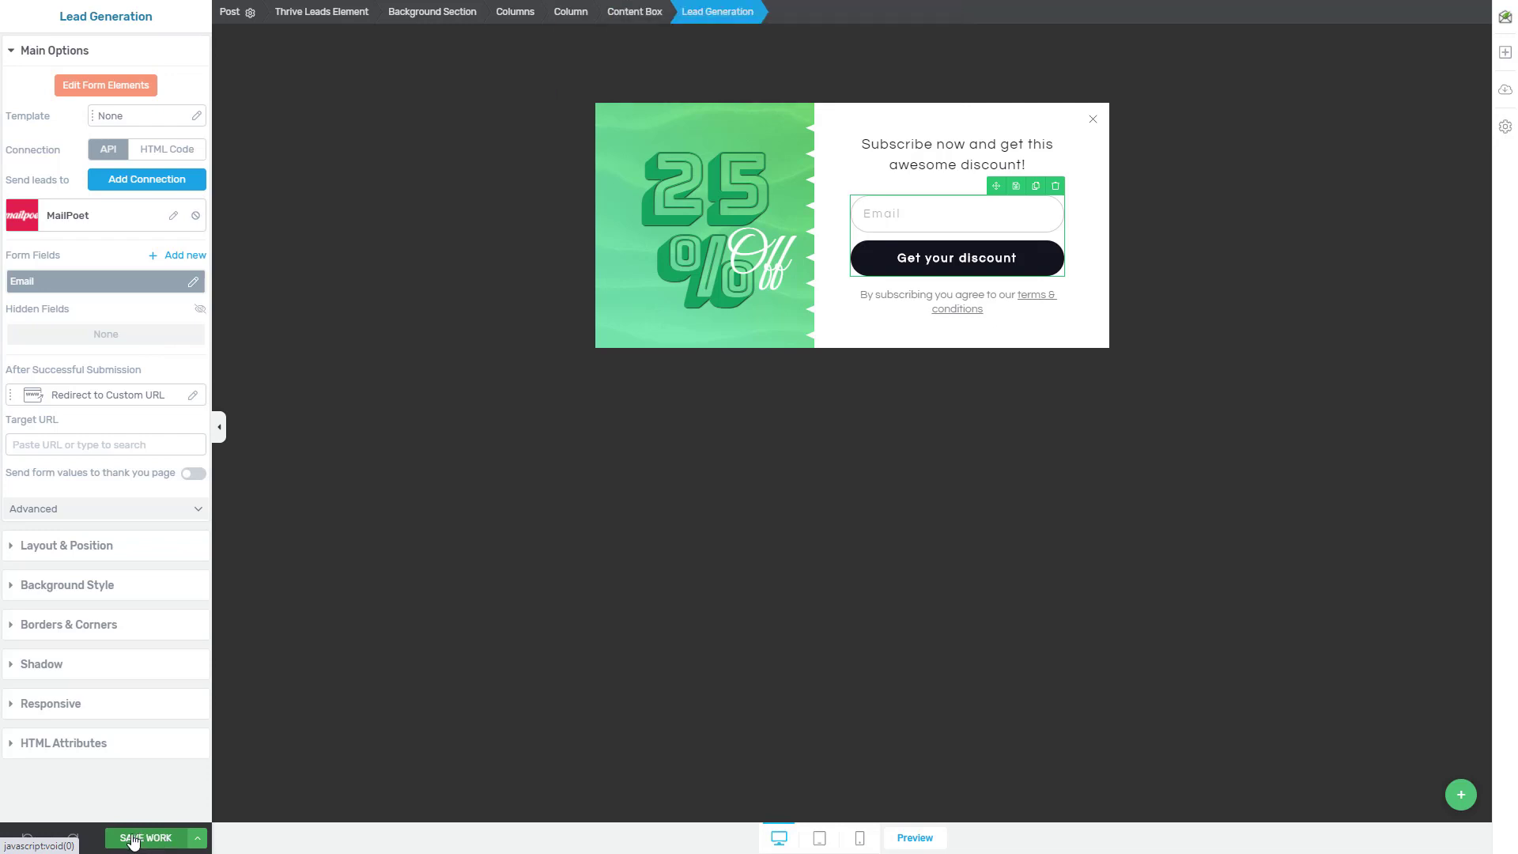
# Save the form design and exit the editor
pyautogui.click(132, 838)
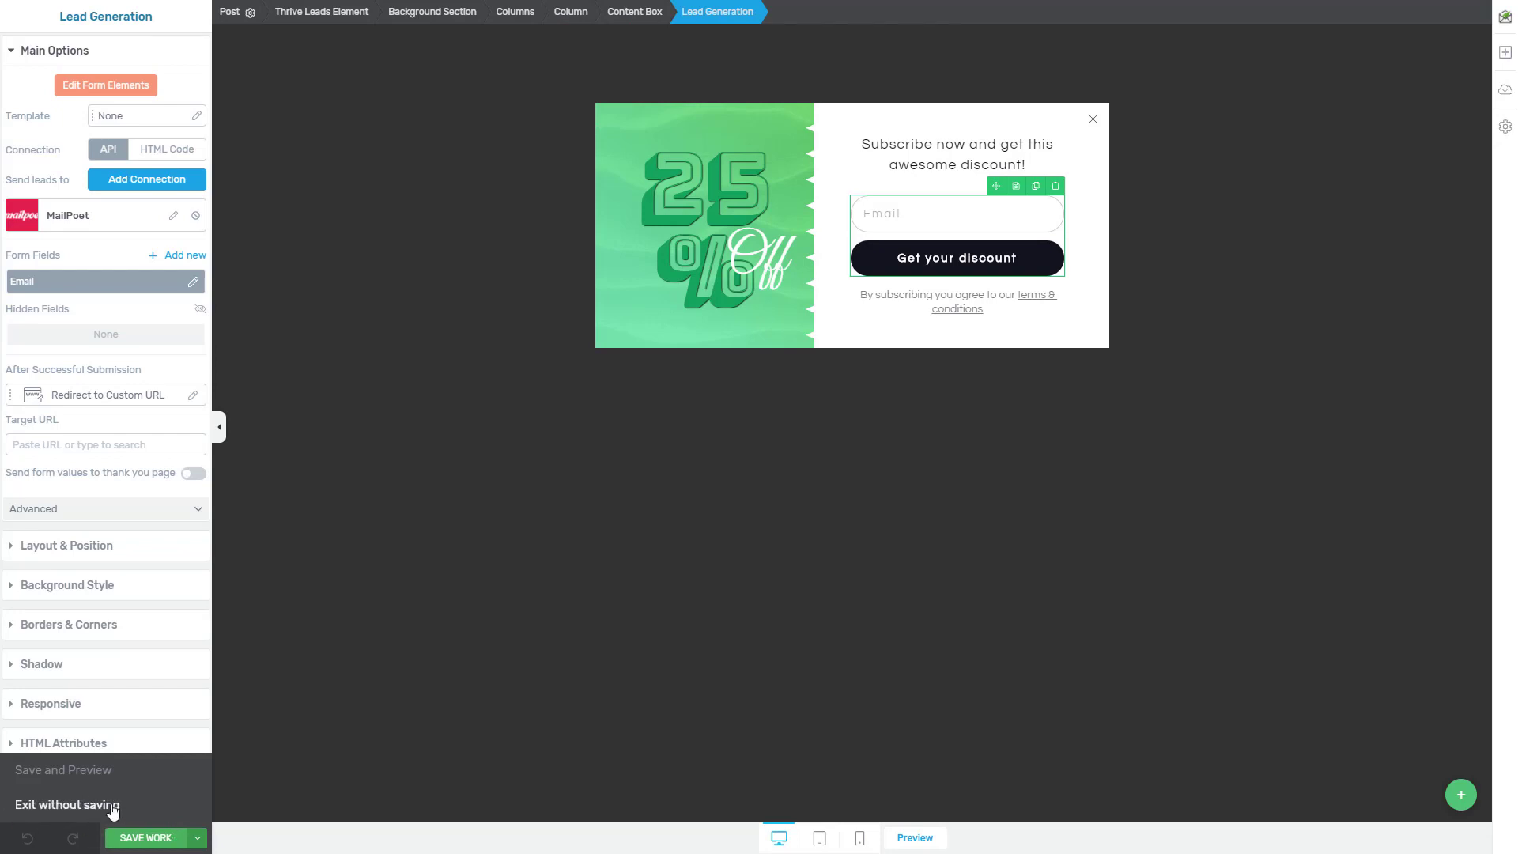
pyautogui.click(56, 804)
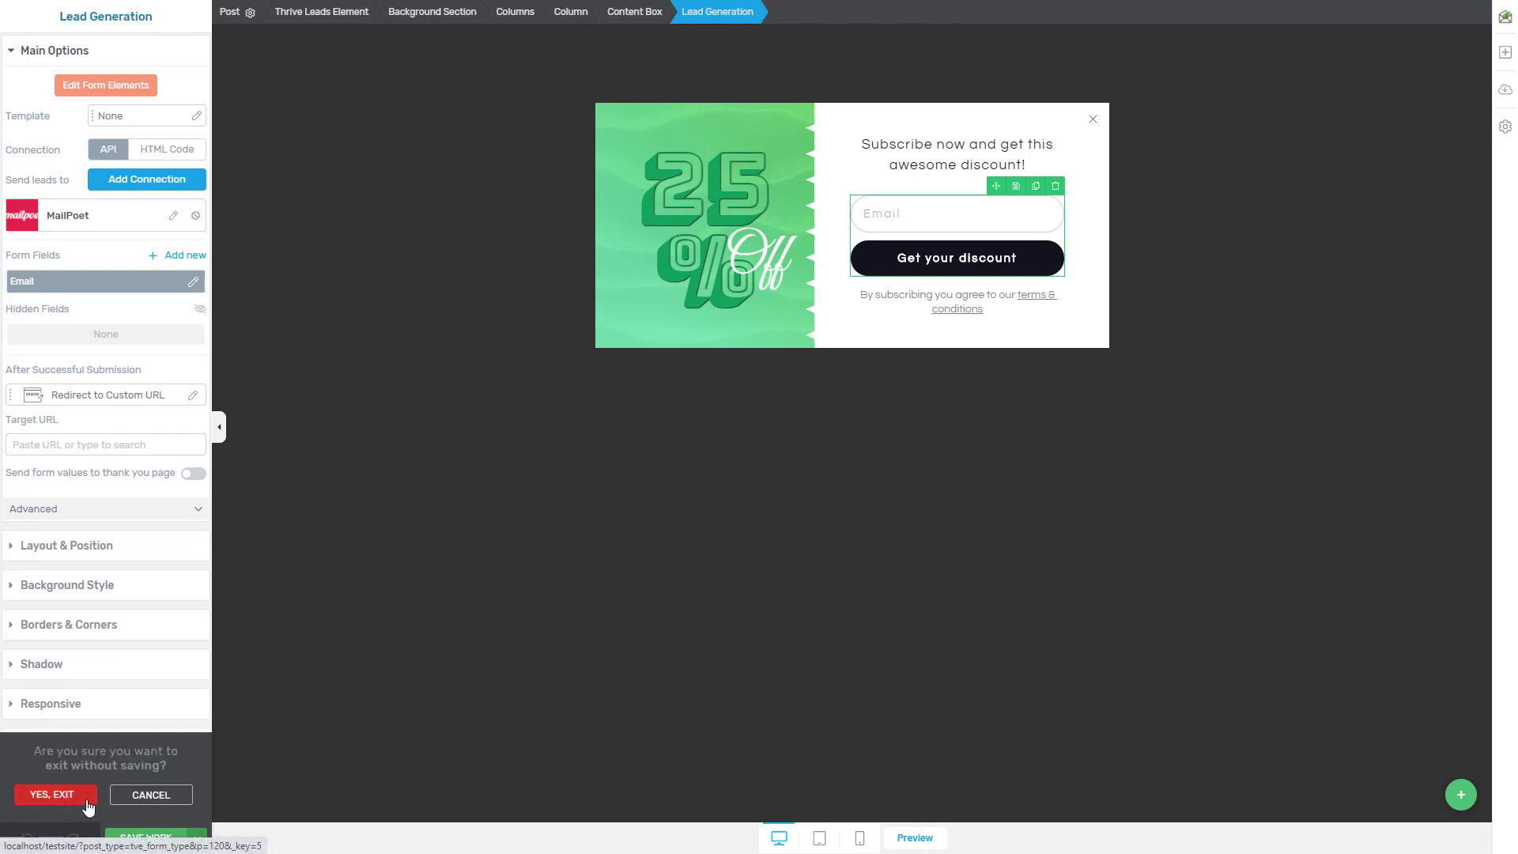
pyautogui.click(54, 794)
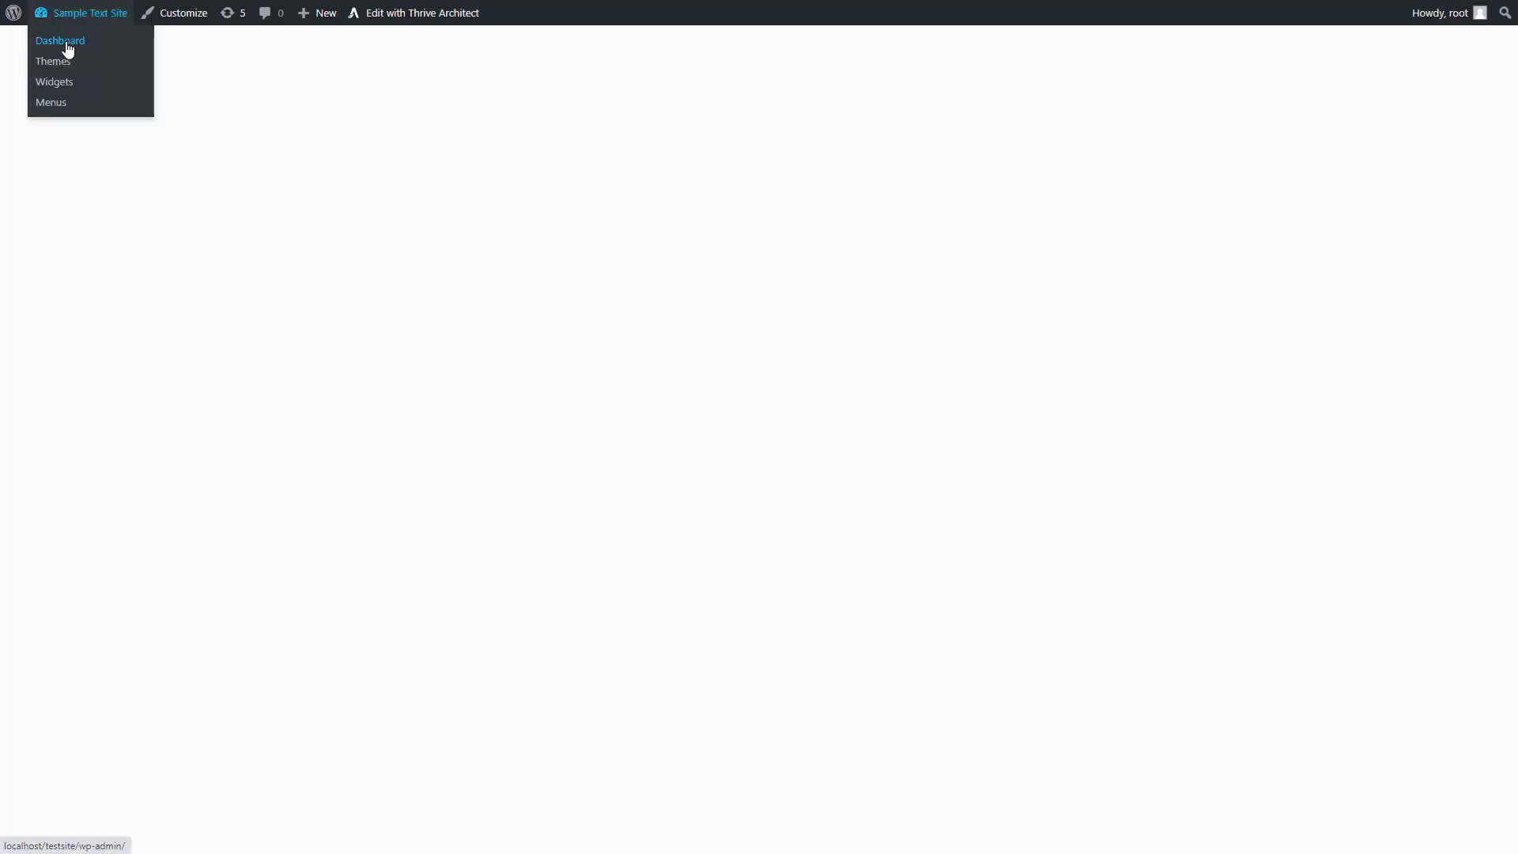
# Return to the Thrive Leads overview through the site dashboard and expand the "Test lead group"
pyautogui.click(59, 44)
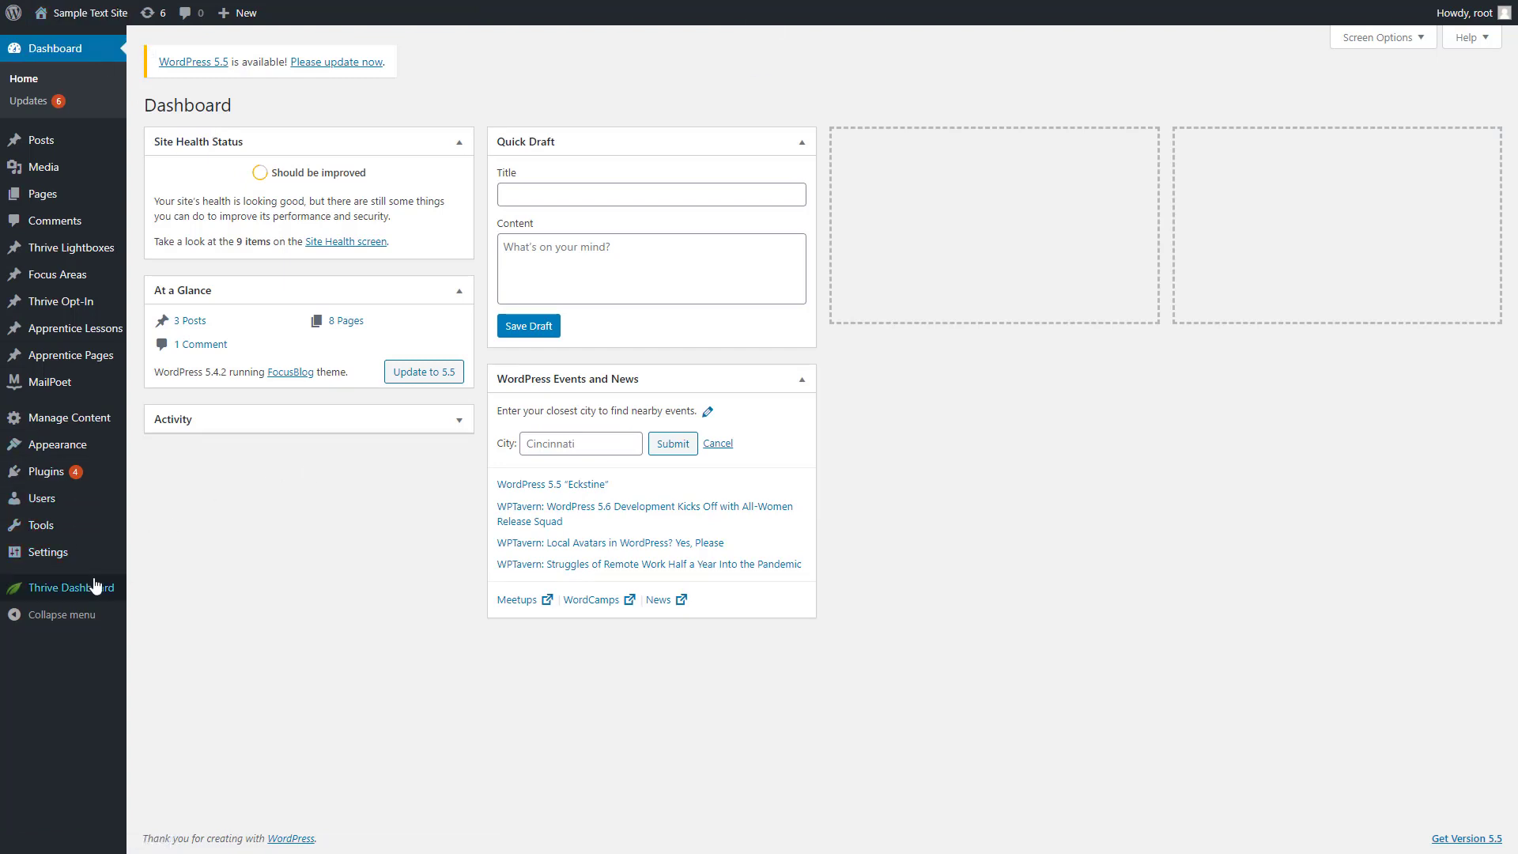
pyautogui.moveTo(95, 587)
pyautogui.click(165, 637)
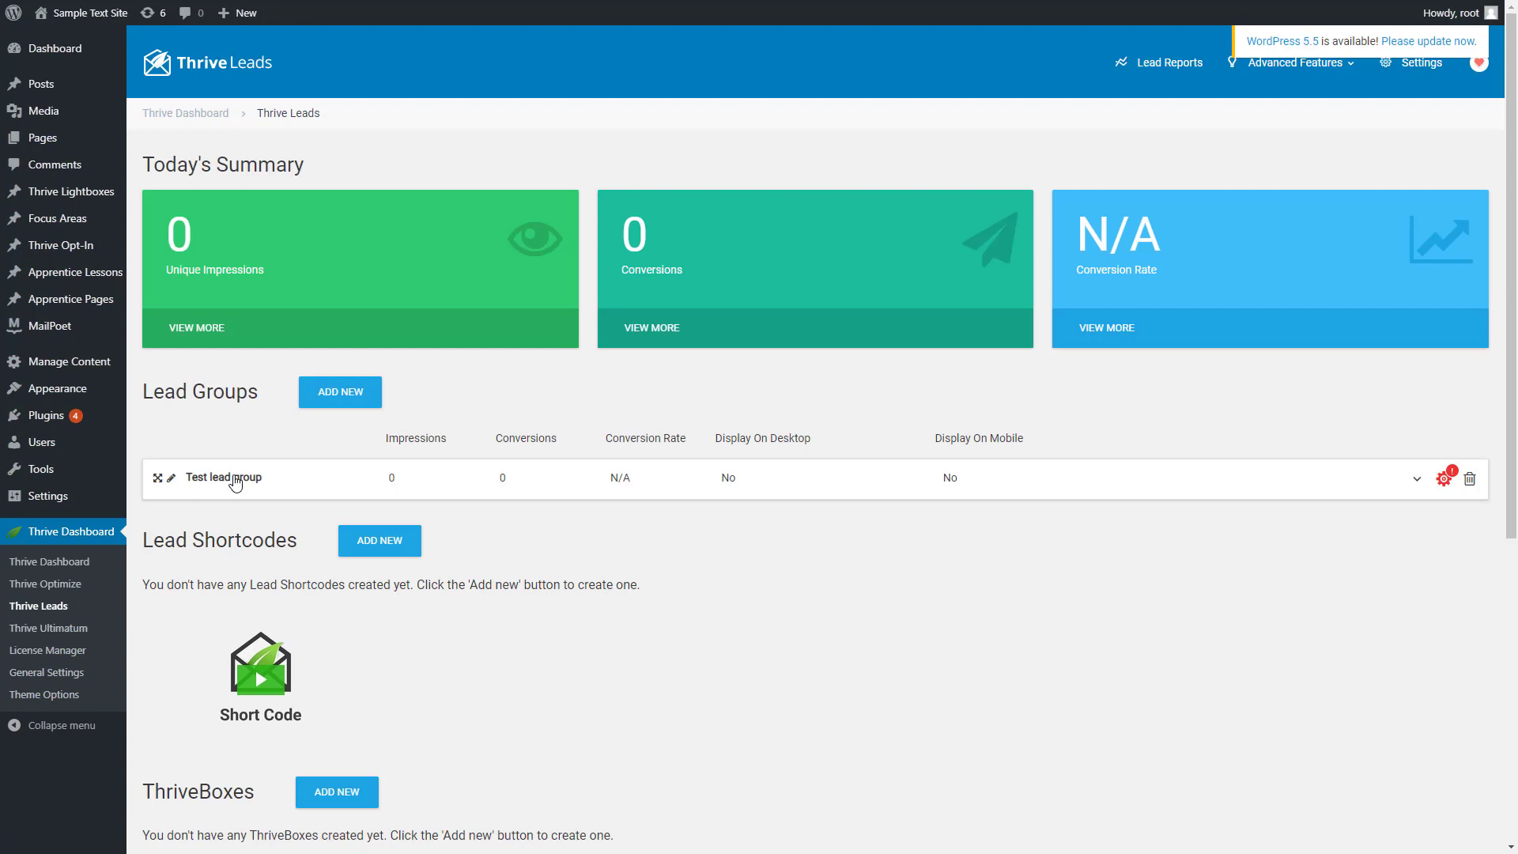
pyautogui.click(236, 480)
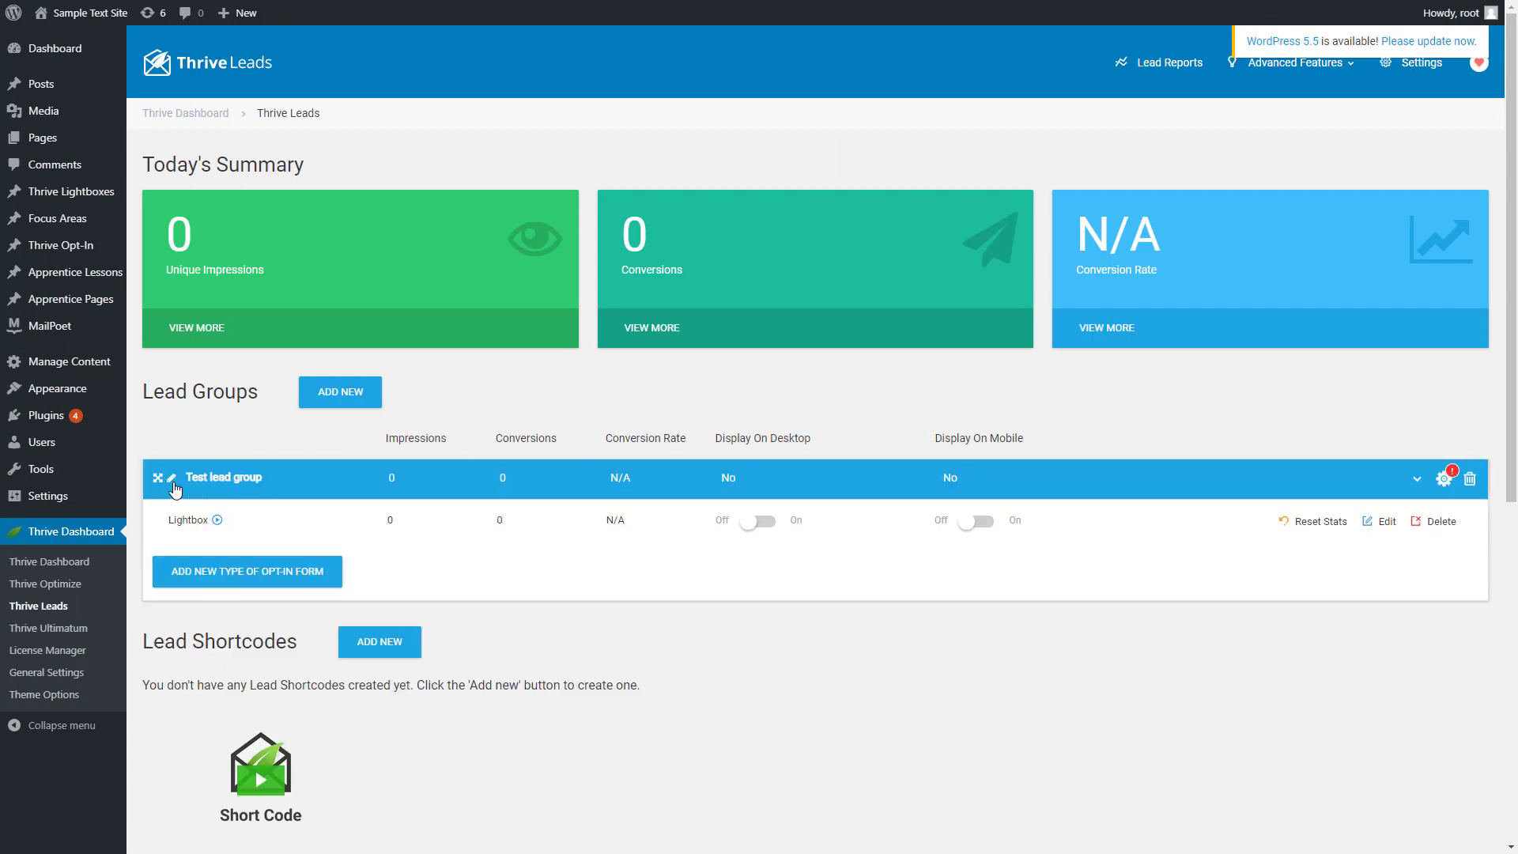
# Open the targeting options of "Test lead group" and select All Posts as where its forms are displayed
pyautogui.scroll(-2, 1444, 260)
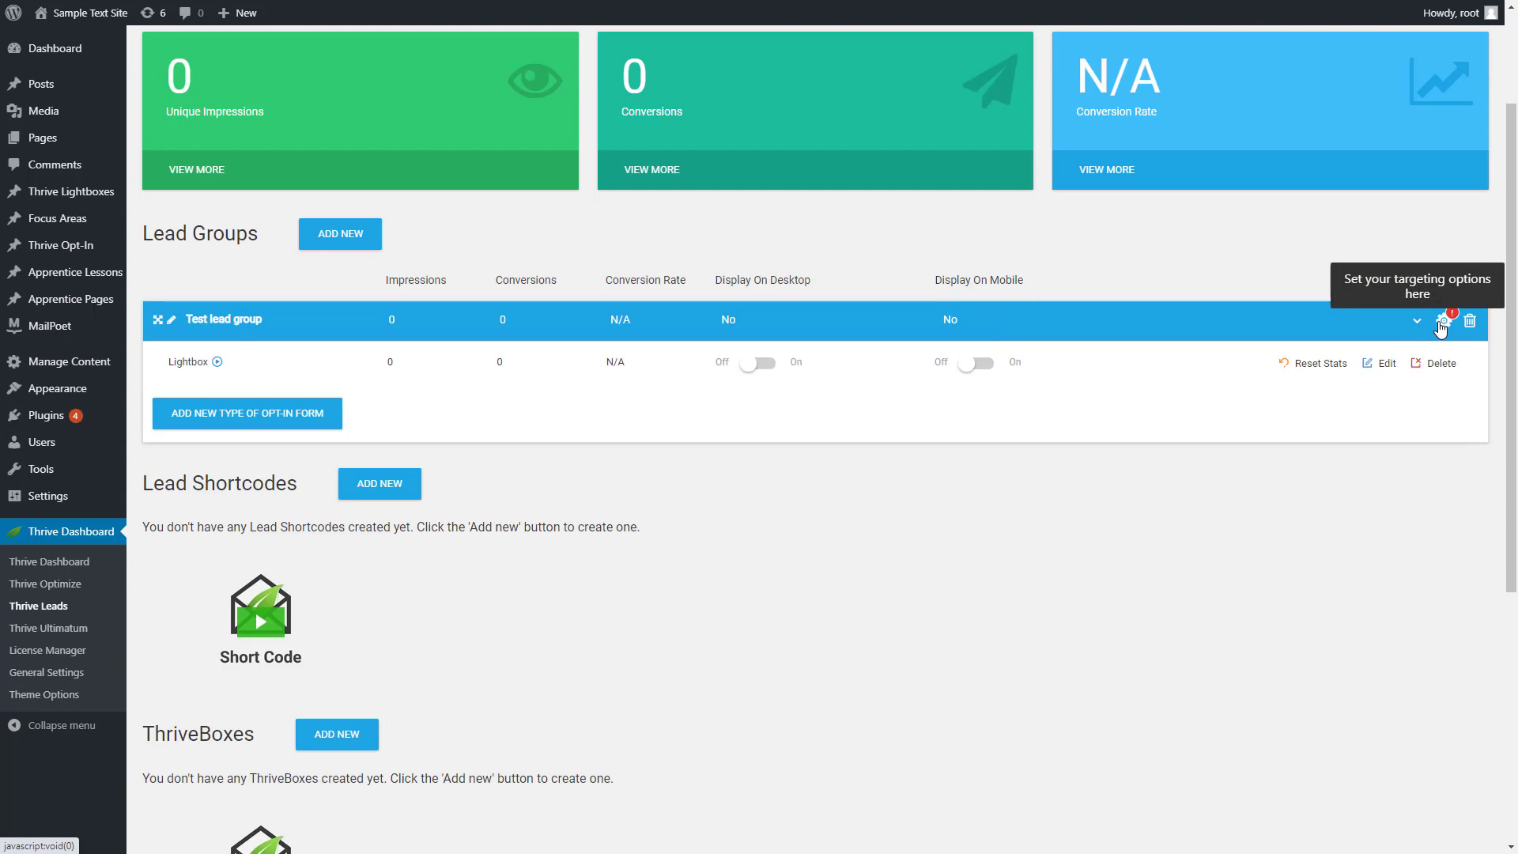
pyautogui.click(1443, 322)
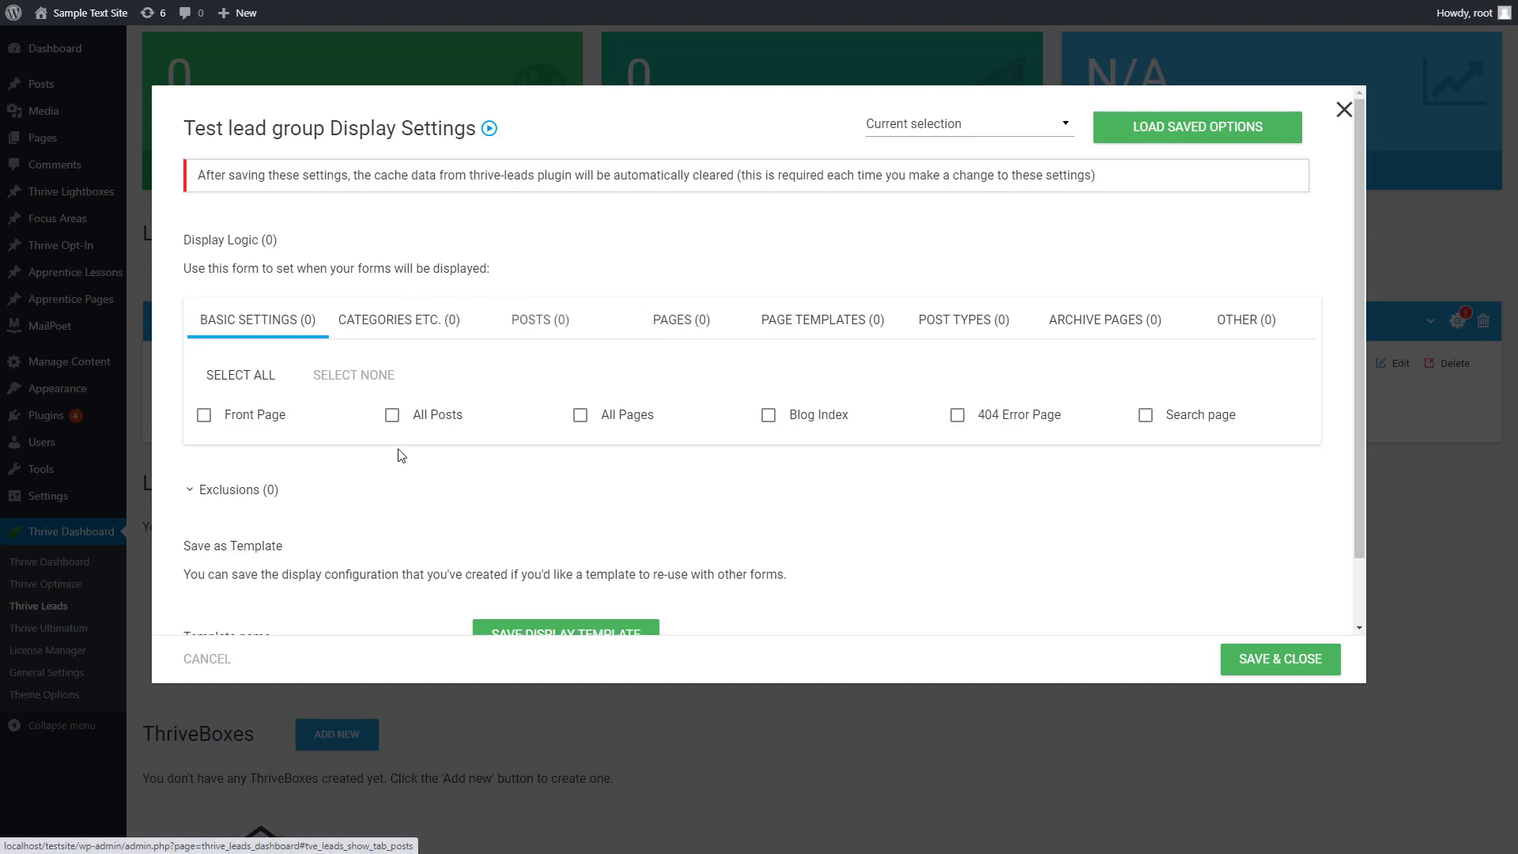
pyautogui.click(392, 417)
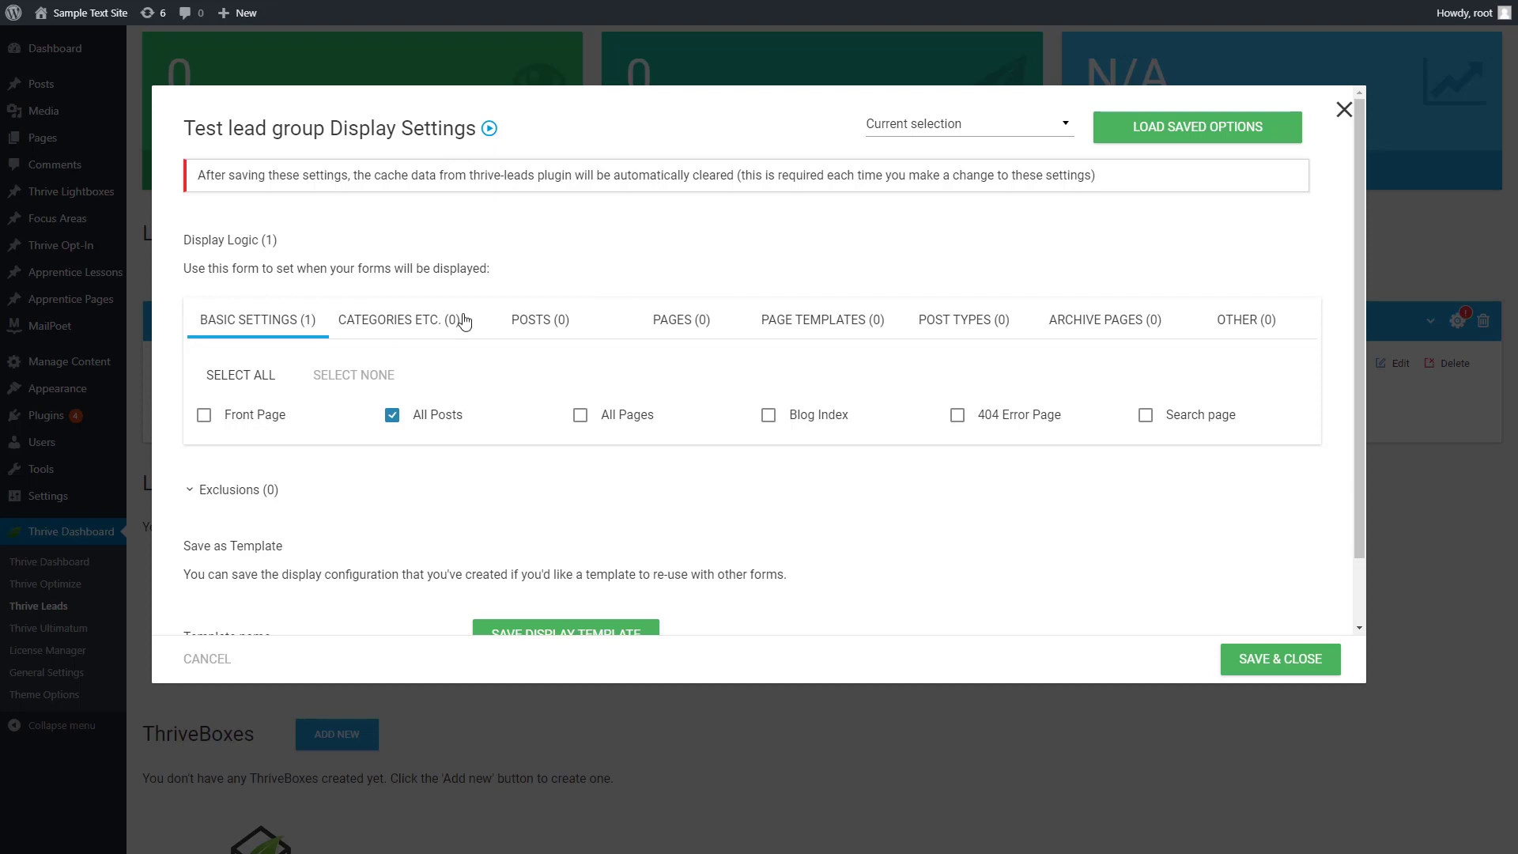
# Search the individual posts for "sample", add "Sample post" as a display target and deselect it again
pyautogui.click(527, 324)
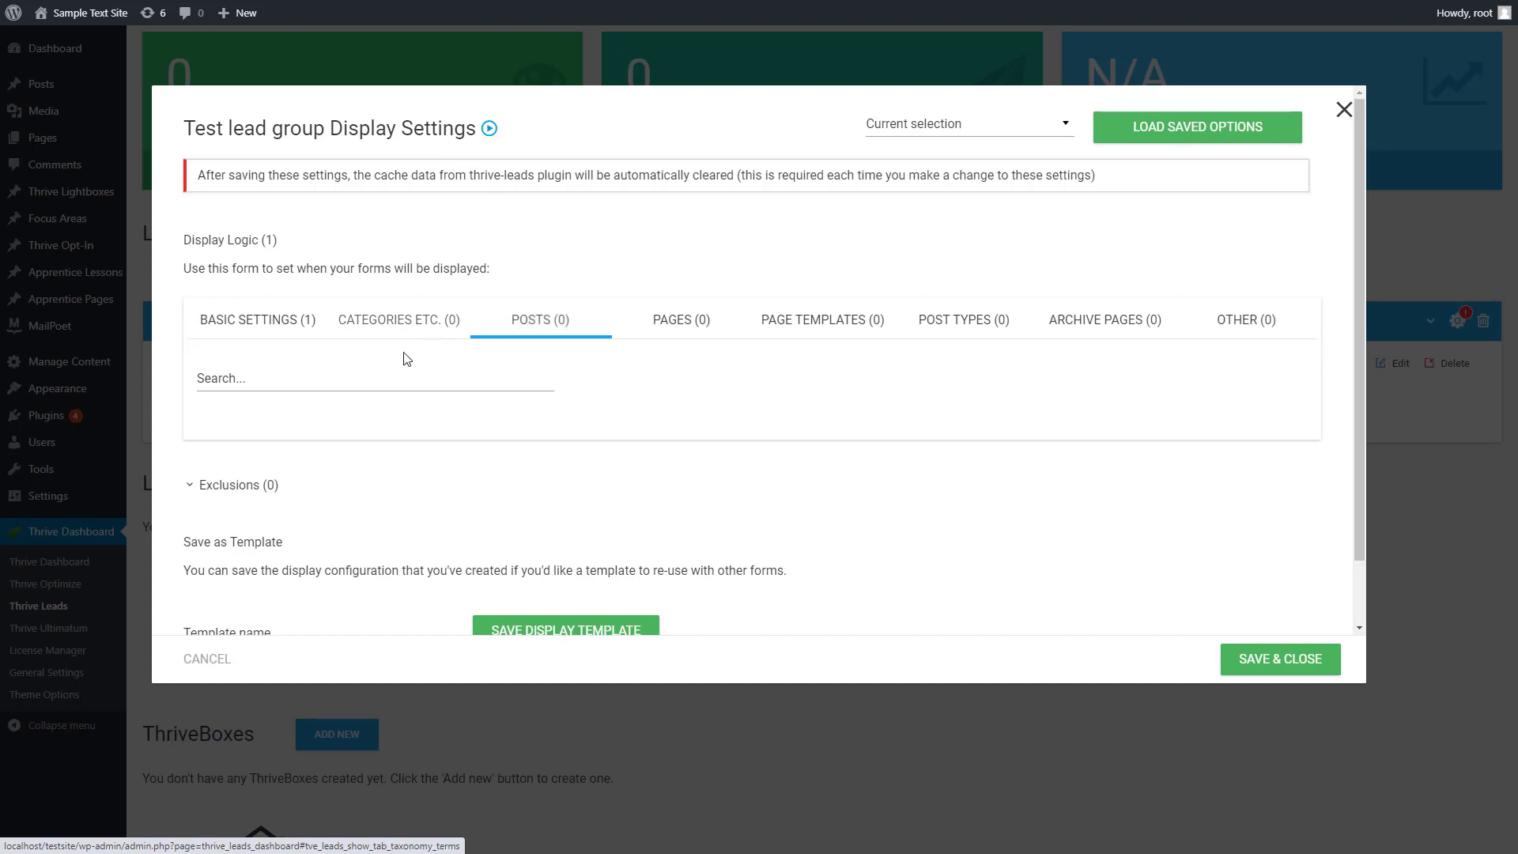
pyautogui.click(321, 389)
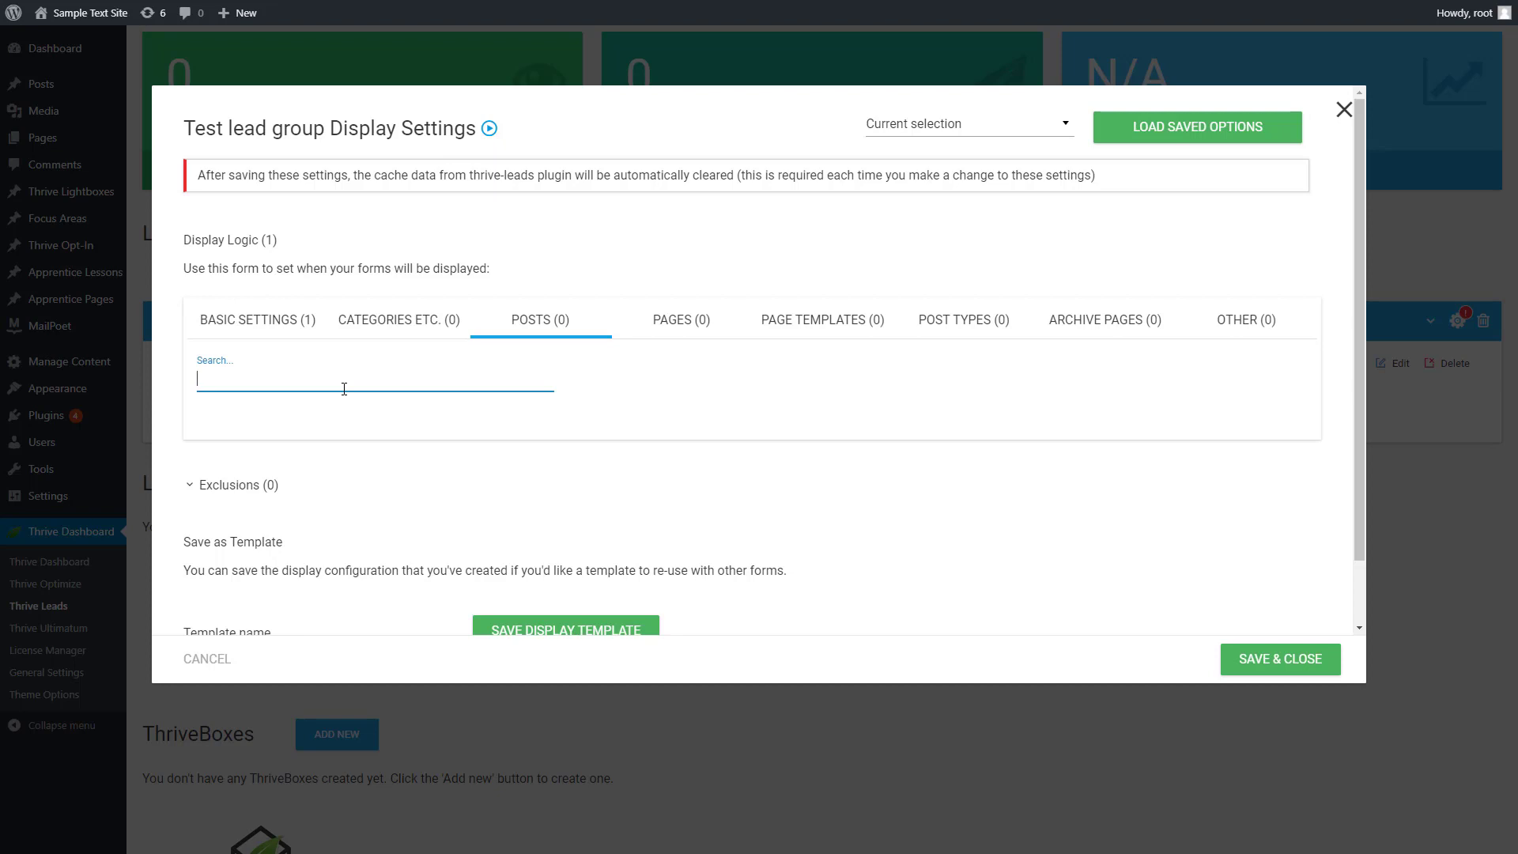
pyautogui.write('sample')
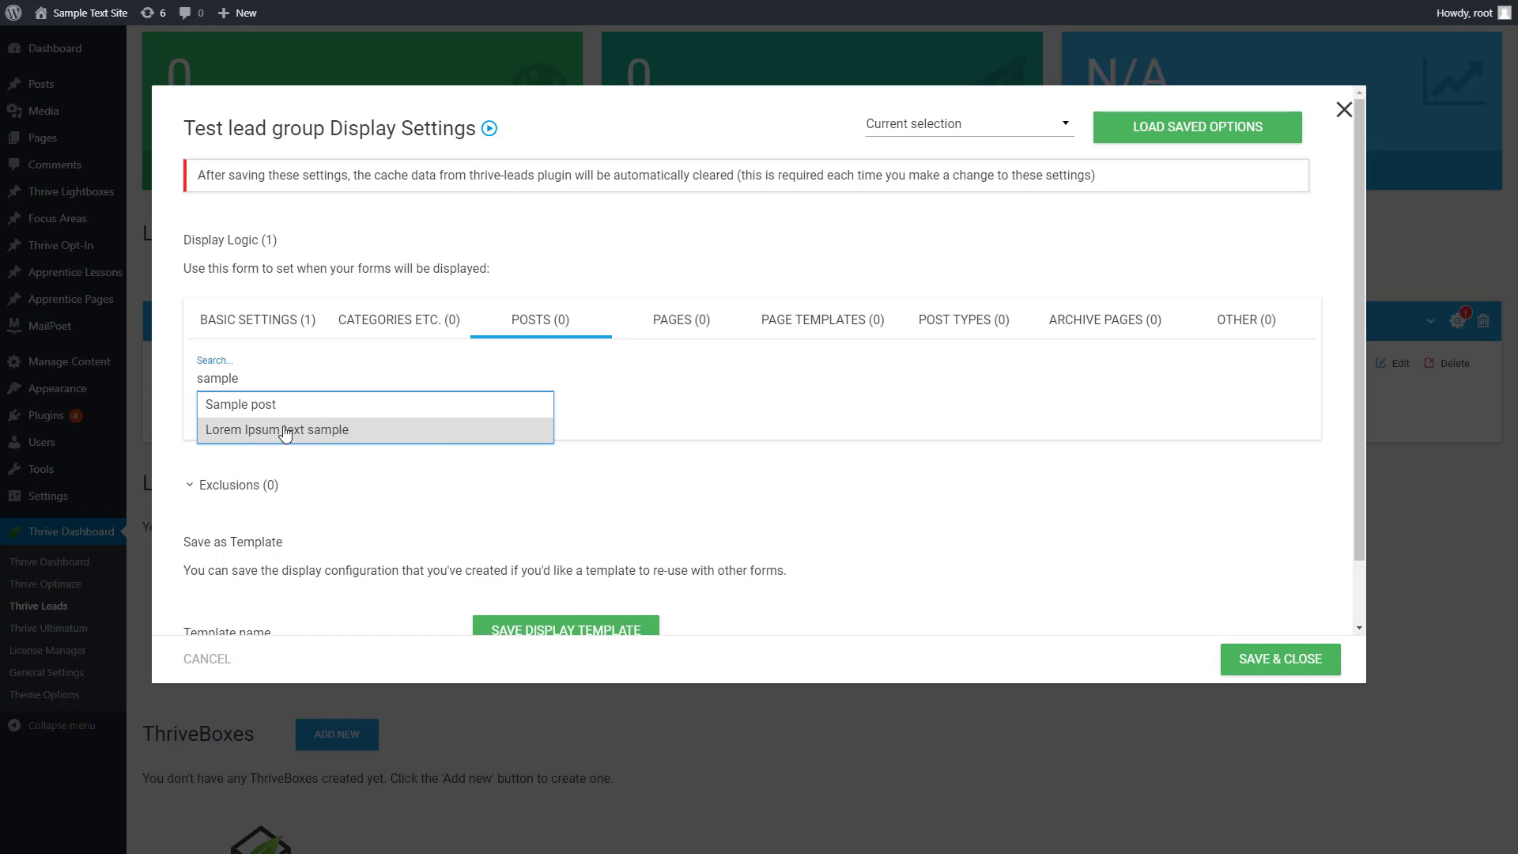
pyautogui.click(253, 406)
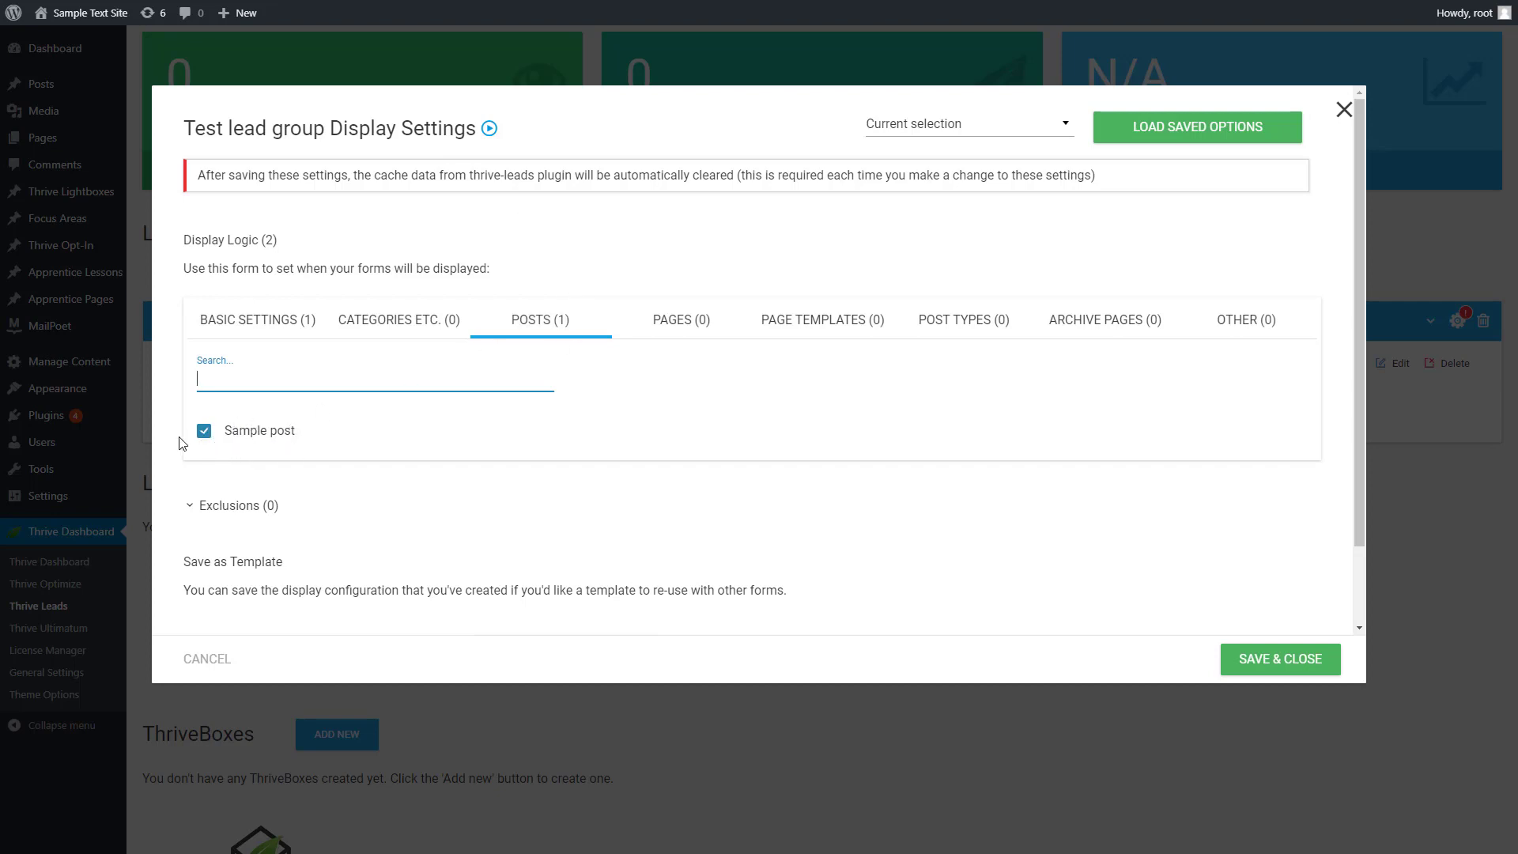
pyautogui.click(546, 282)
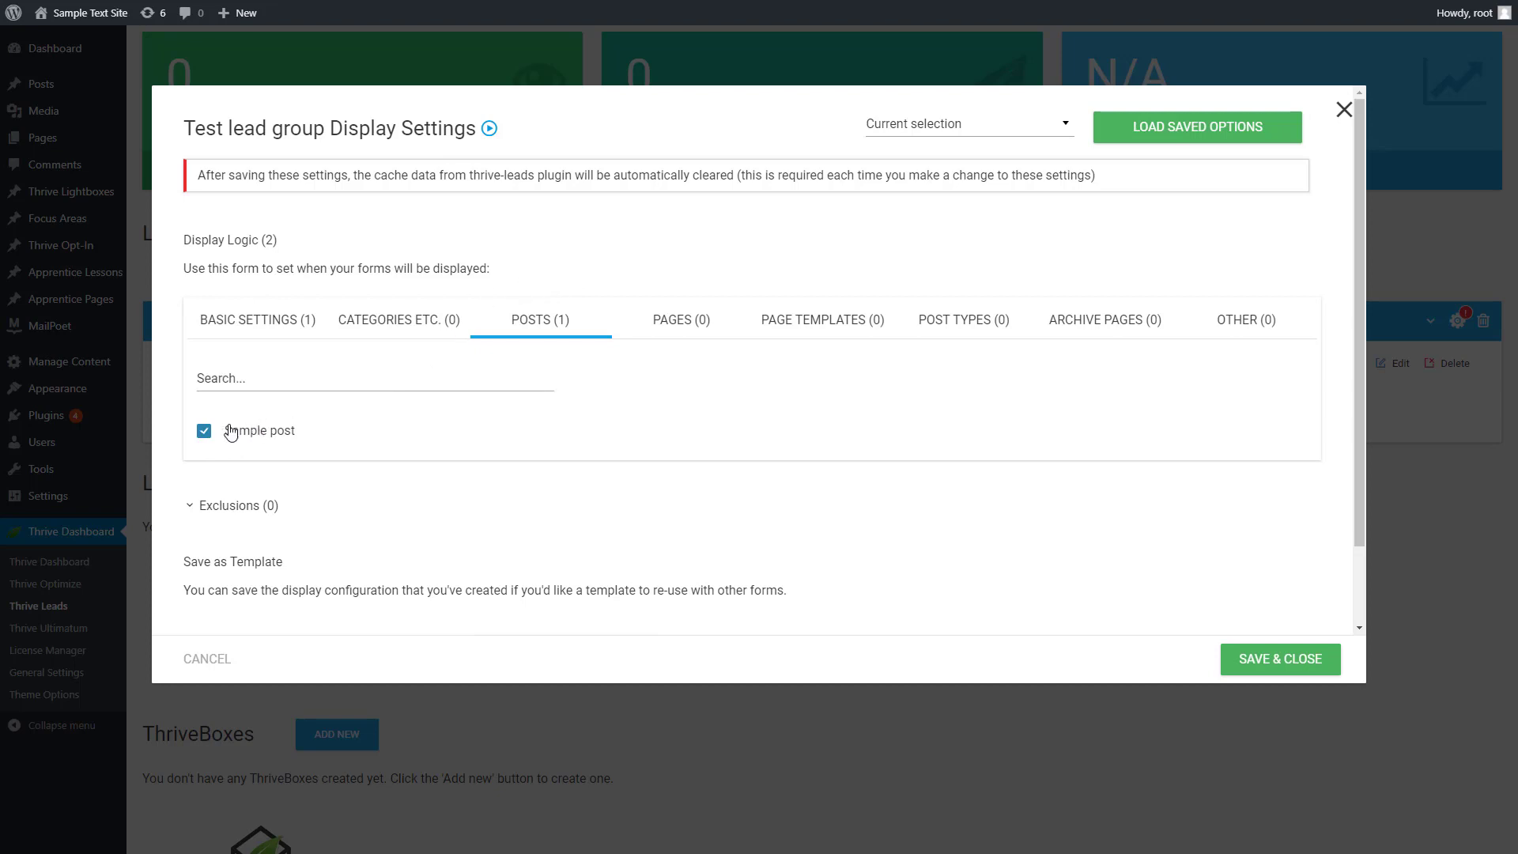
pyautogui.click(204, 430)
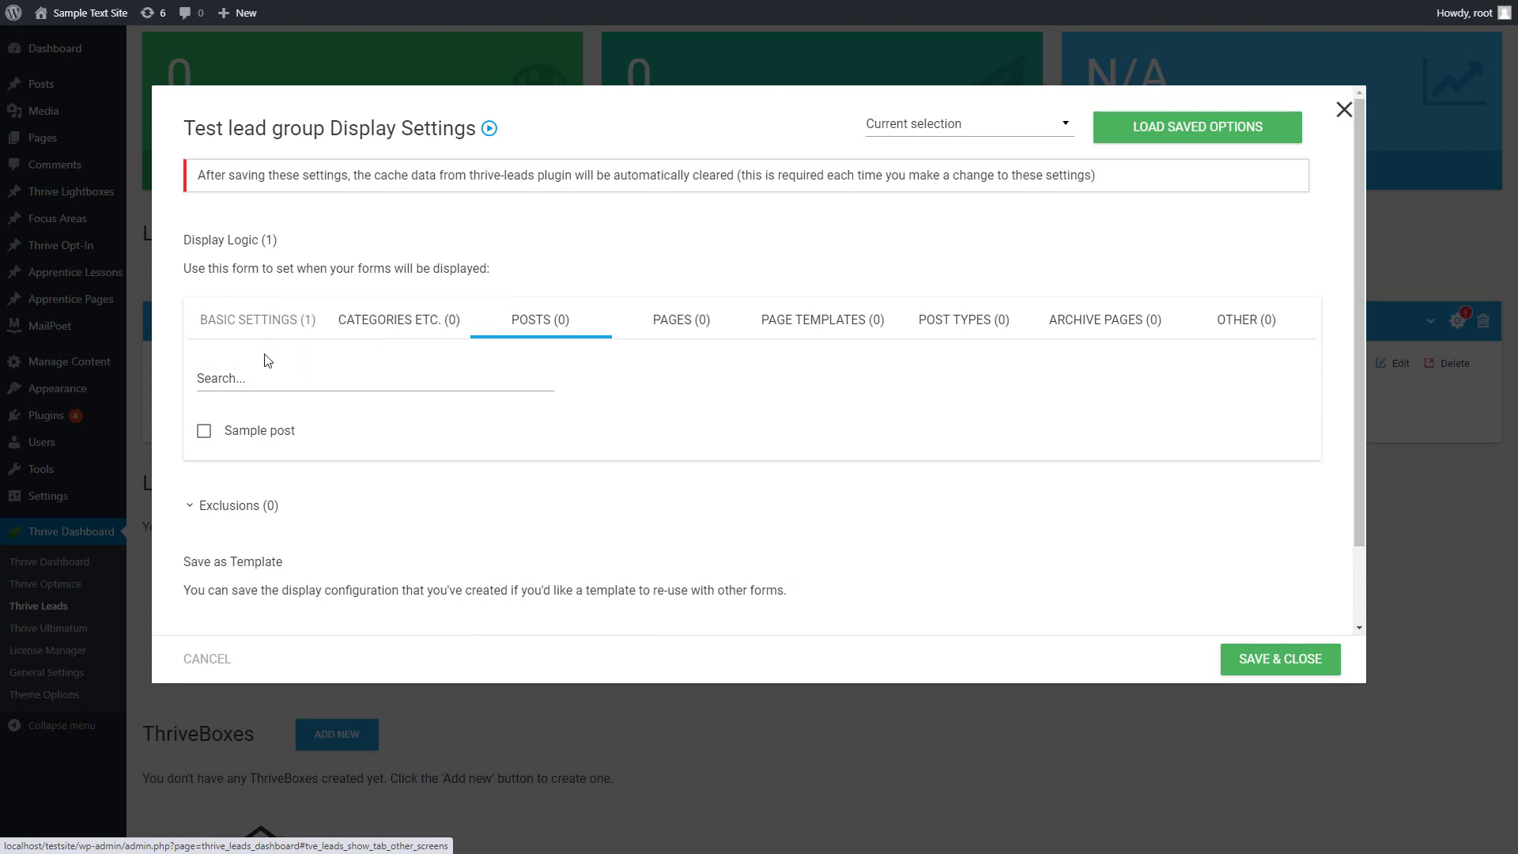
# Save the lead group's display settings and turn on desktop display for the Lightbox form
pyautogui.click(231, 326)
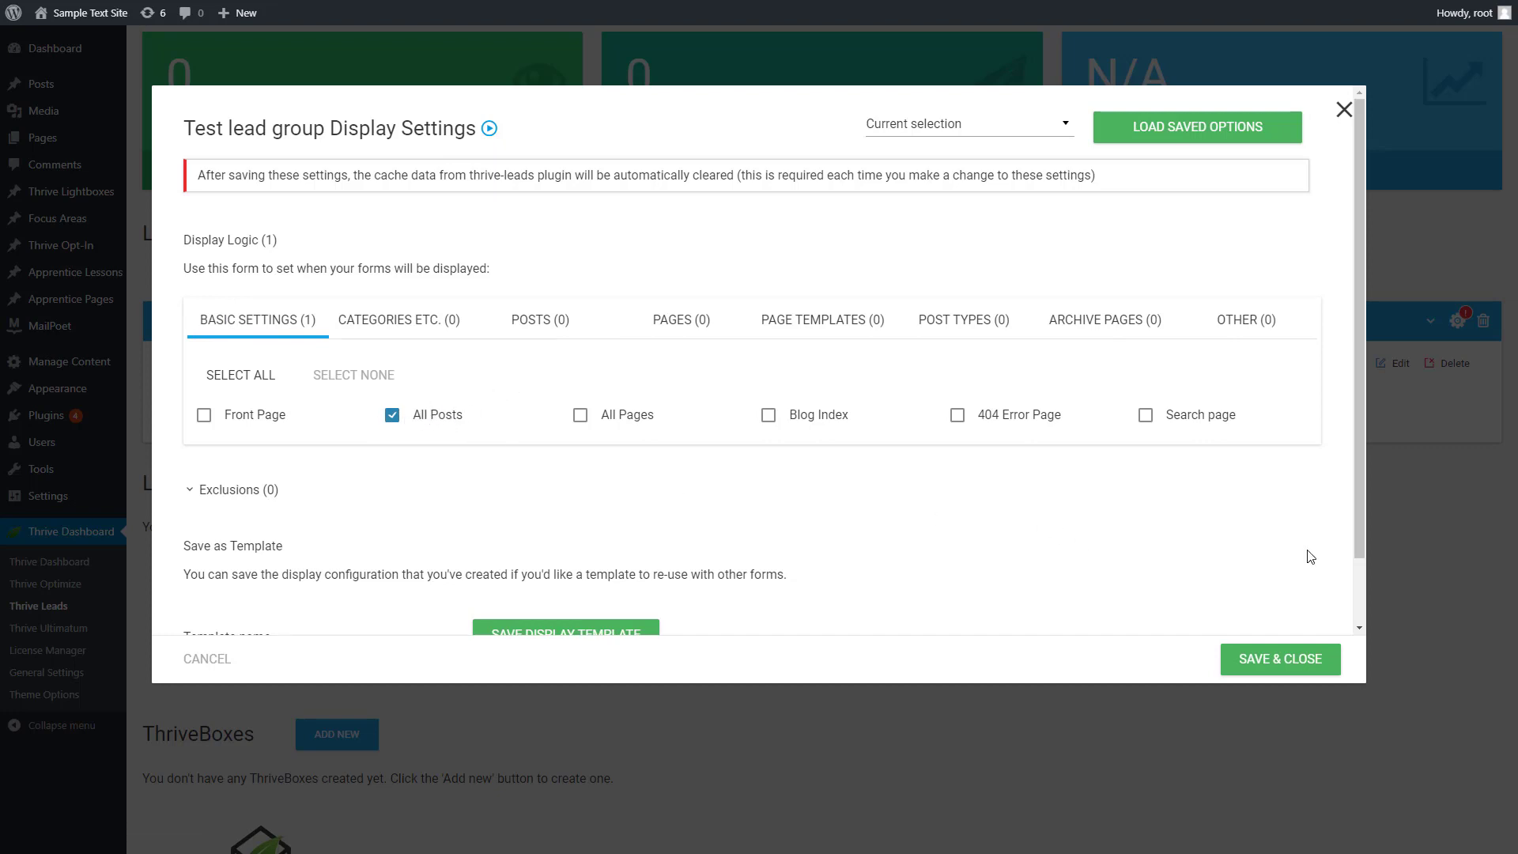
pyautogui.click(1284, 667)
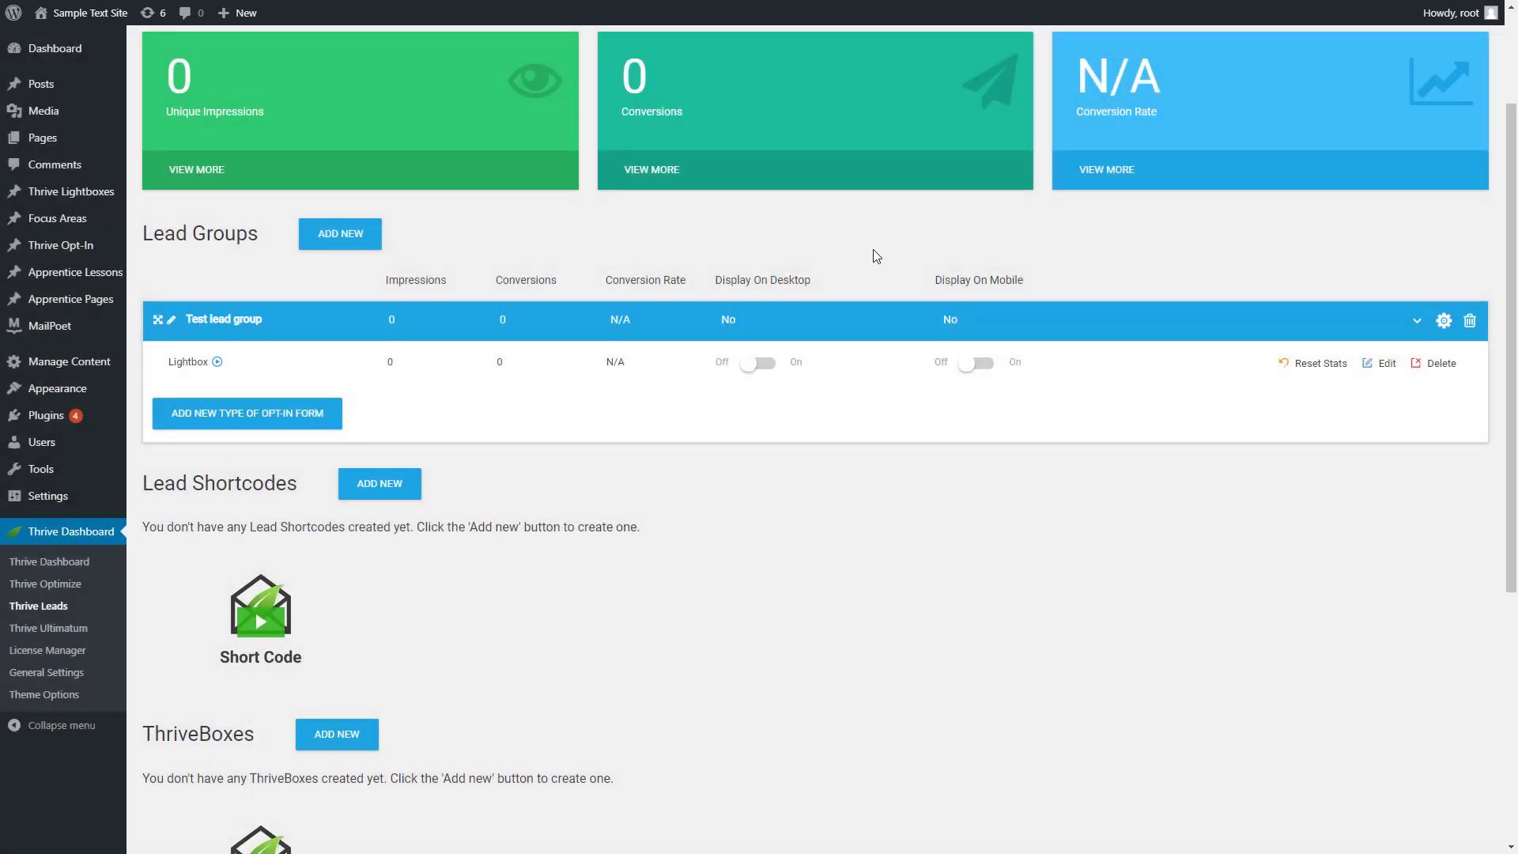
pyautogui.scroll(1, 869, 281)
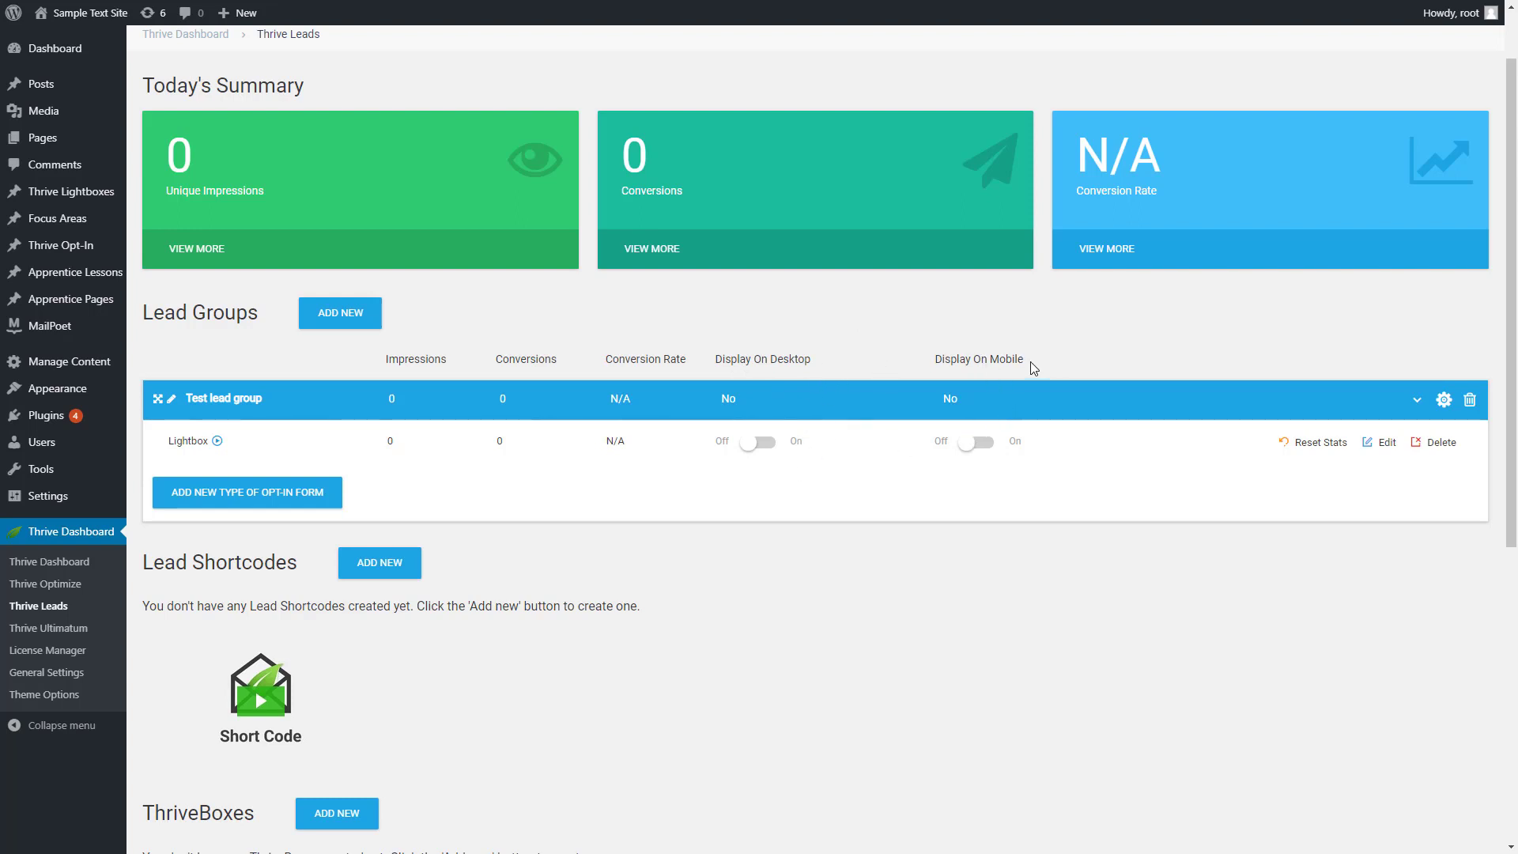
pyautogui.click(763, 444)
# View the published post "Lorem Ipsum text sample" on the site to check the lightbox
pyautogui.moveTo(49, 85)
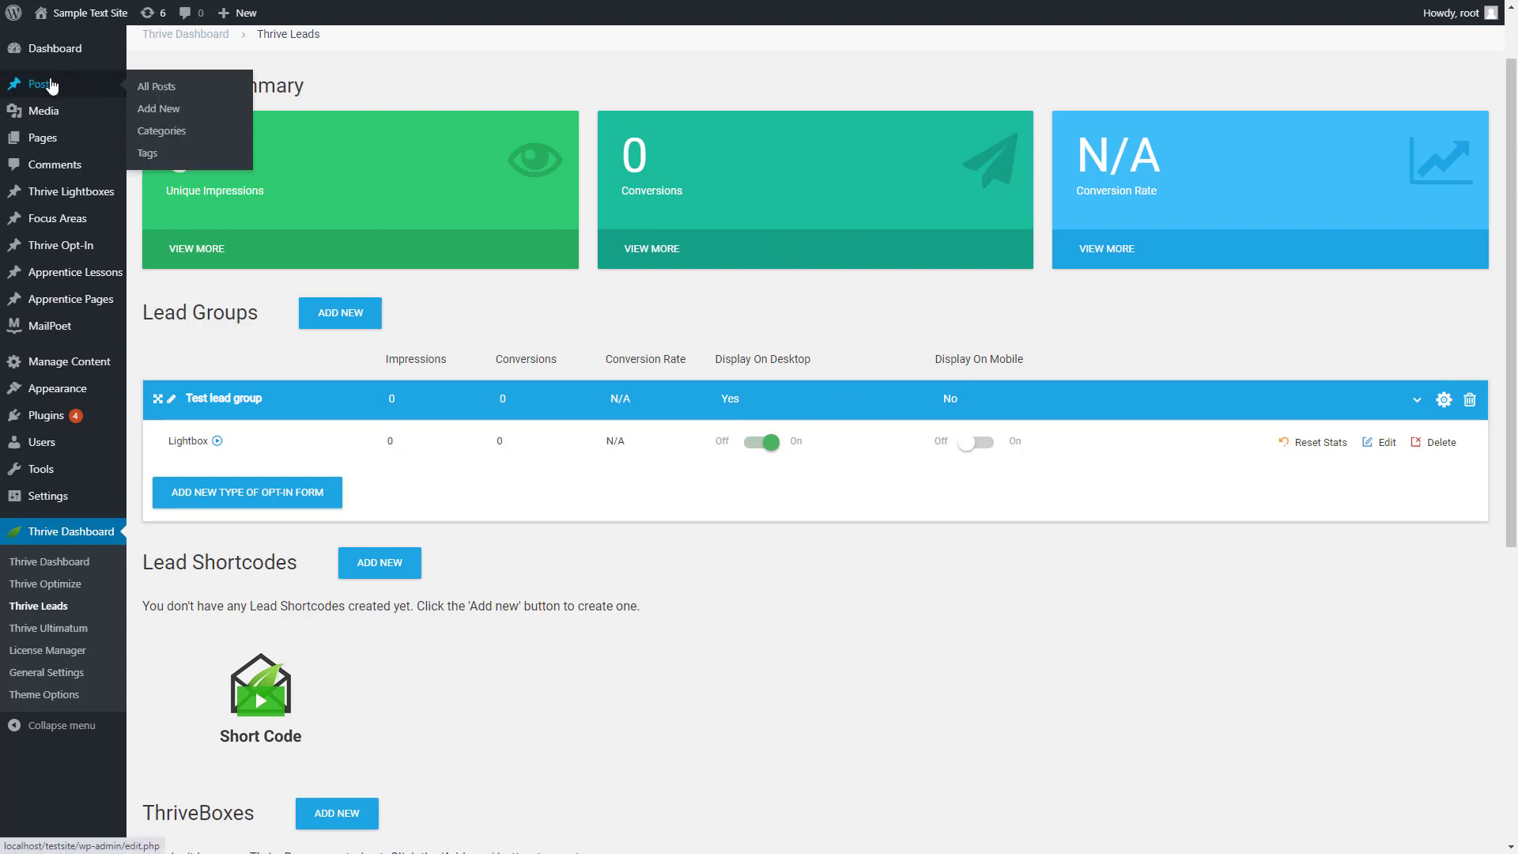
pyautogui.click(175, 95)
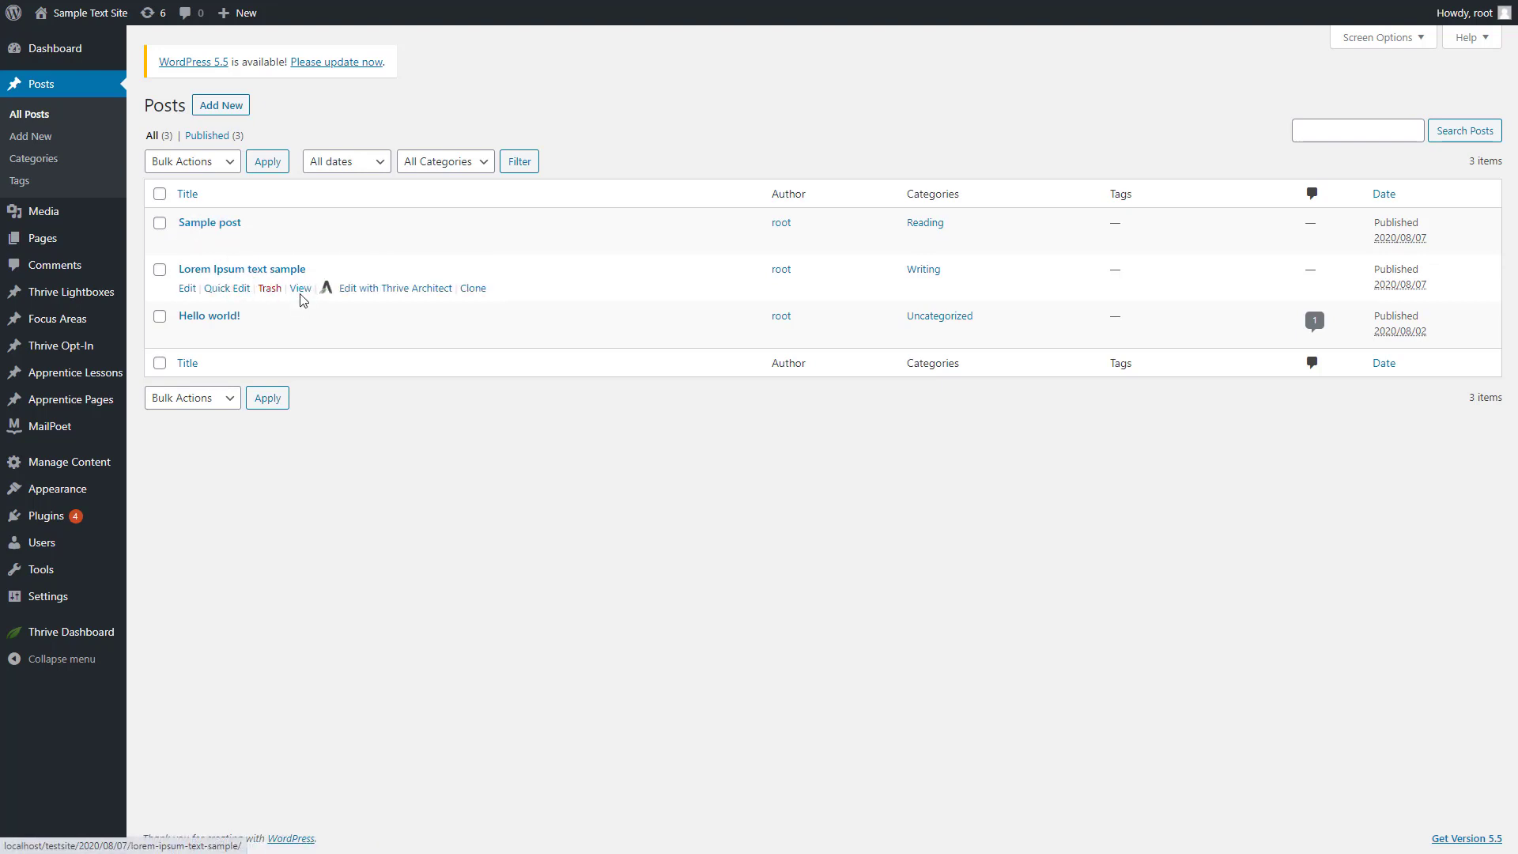
pyautogui.click(301, 289)
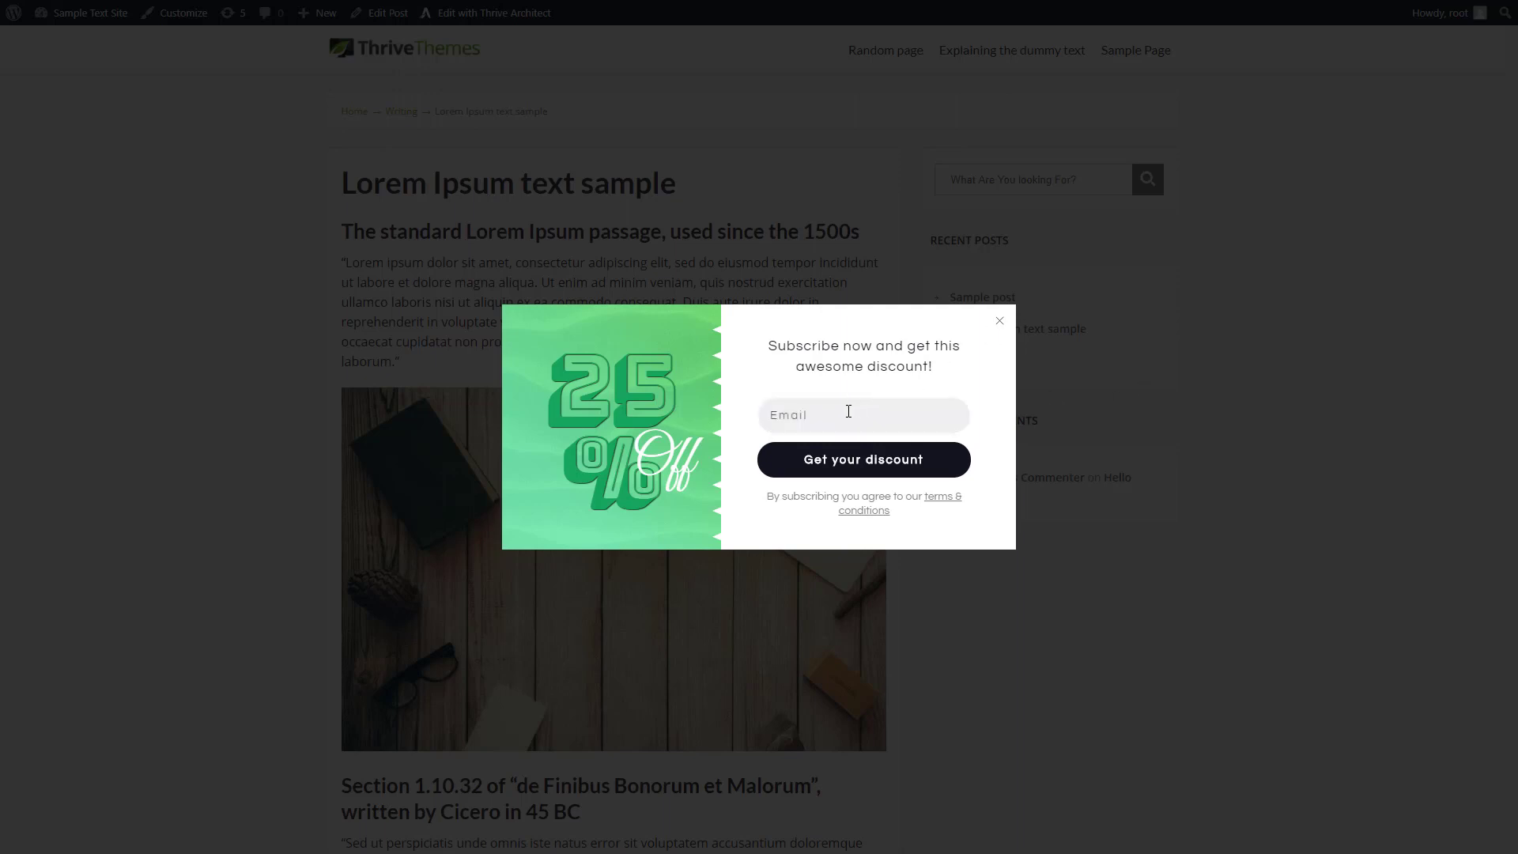
# Enter a test e-mail address in the lightbox opt-in form and submit it to get the discount
pyautogui.click(811, 418)
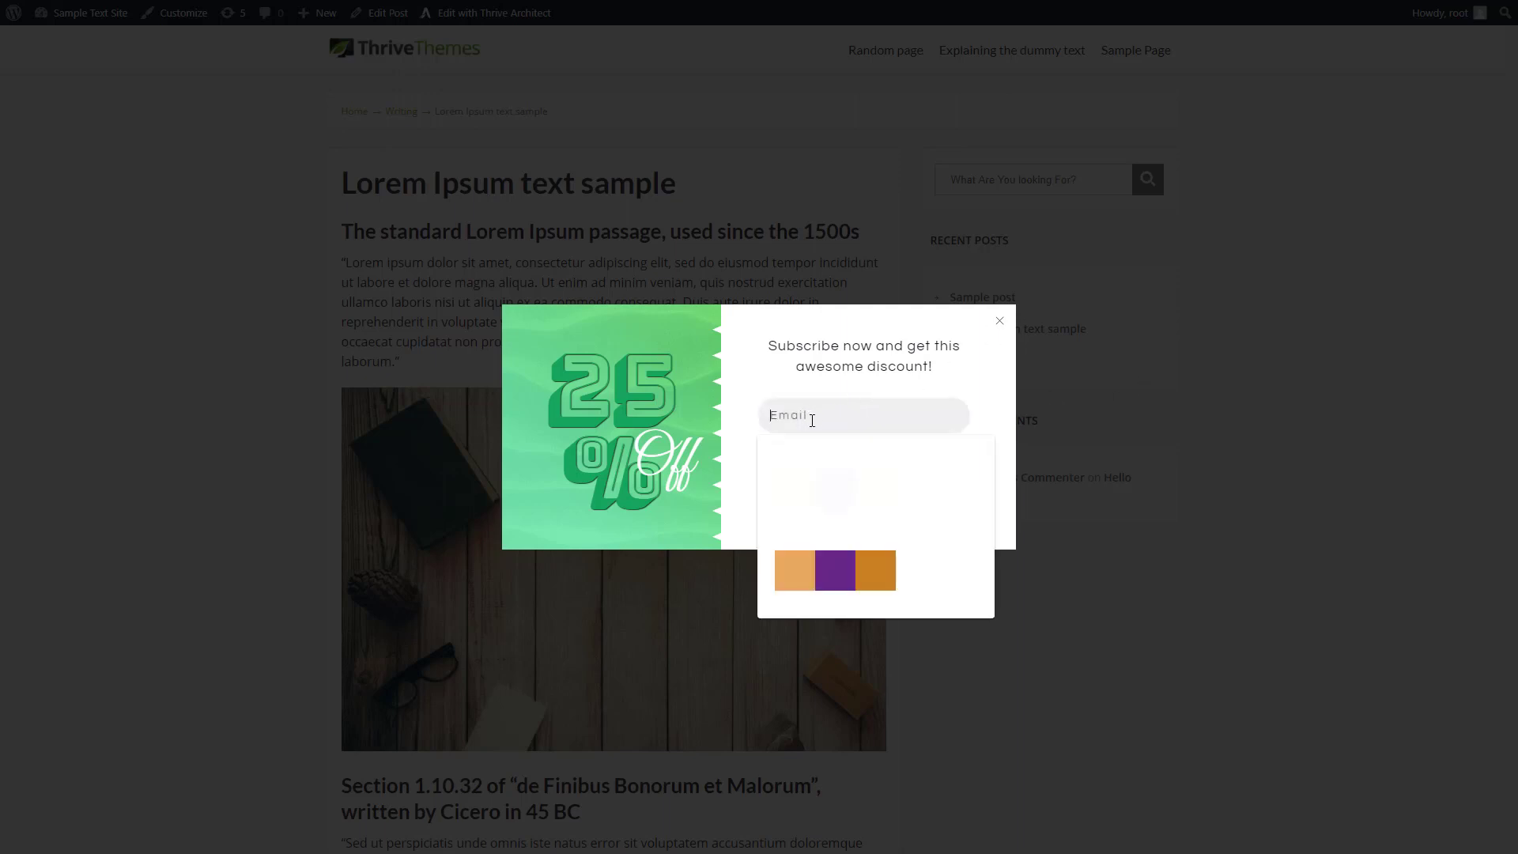
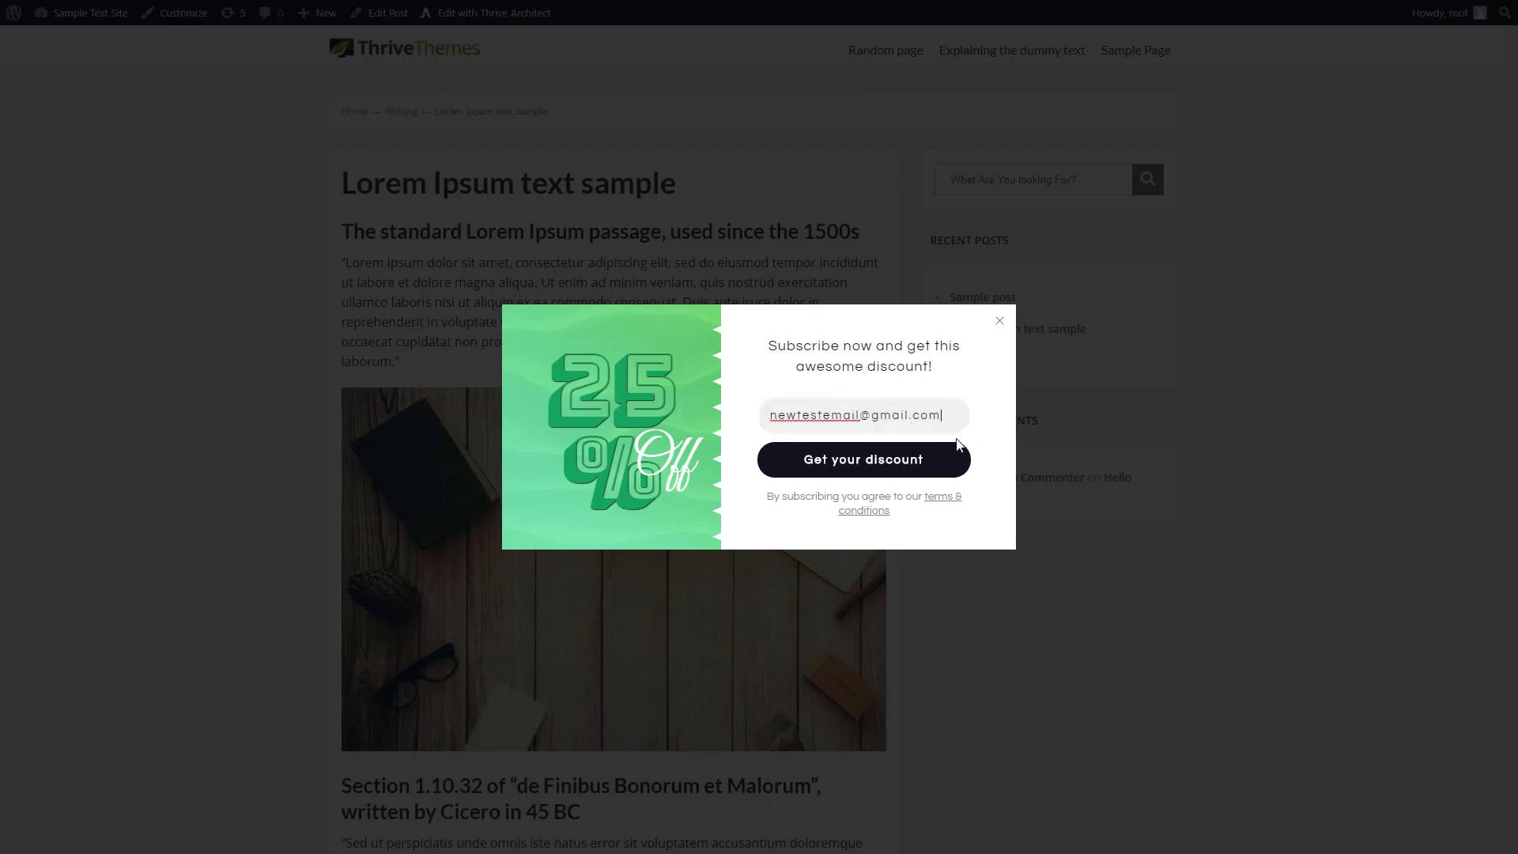
pyautogui.click(859, 469)
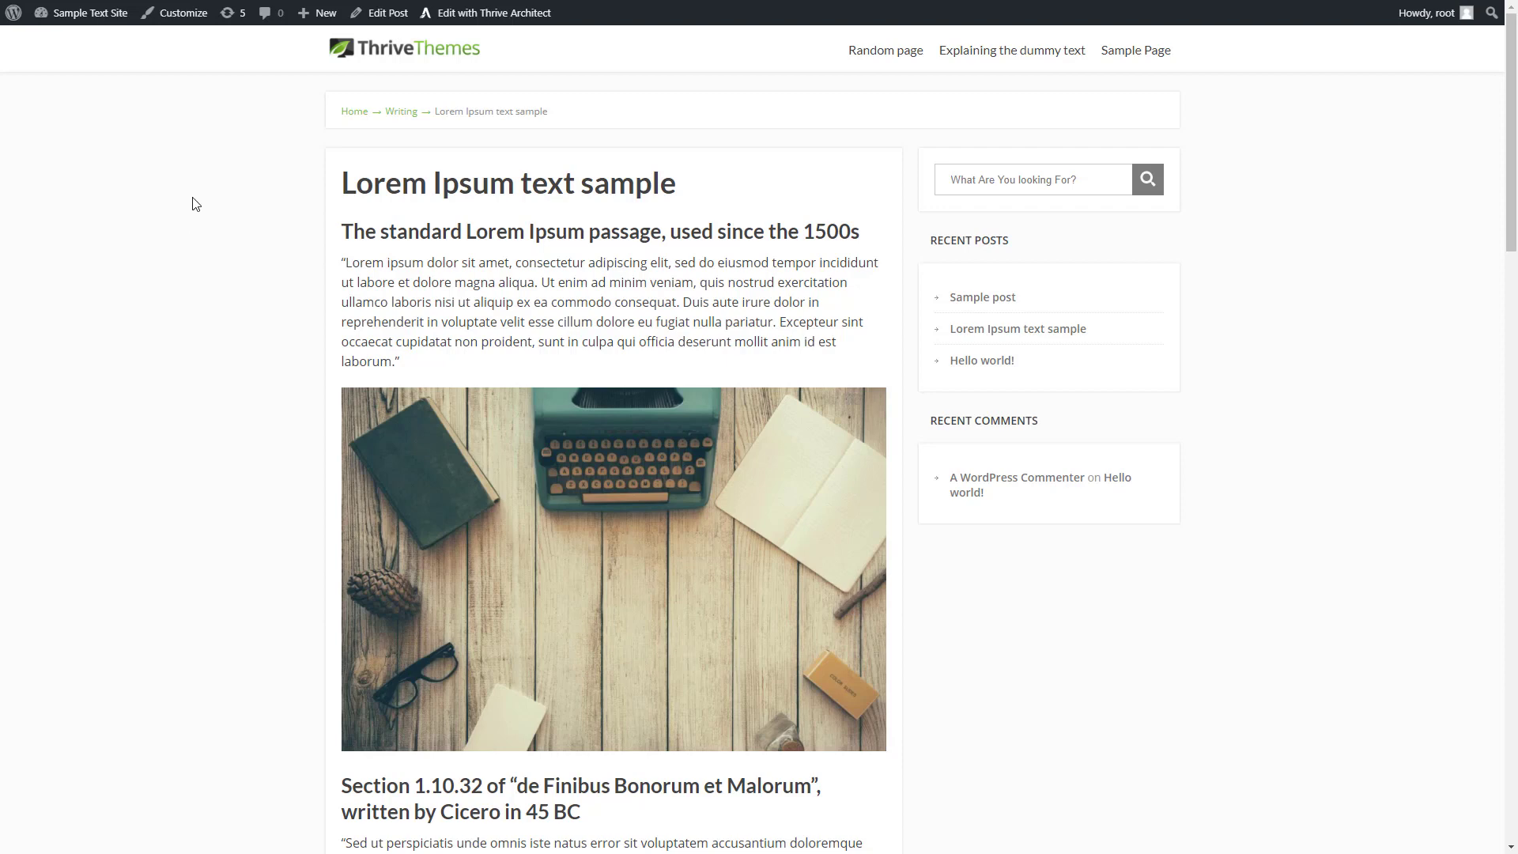
# Return to the WordPress dashboard and view the subscribers of MailPoet's "Test list" to check the signup
pyautogui.moveTo(75, 16)
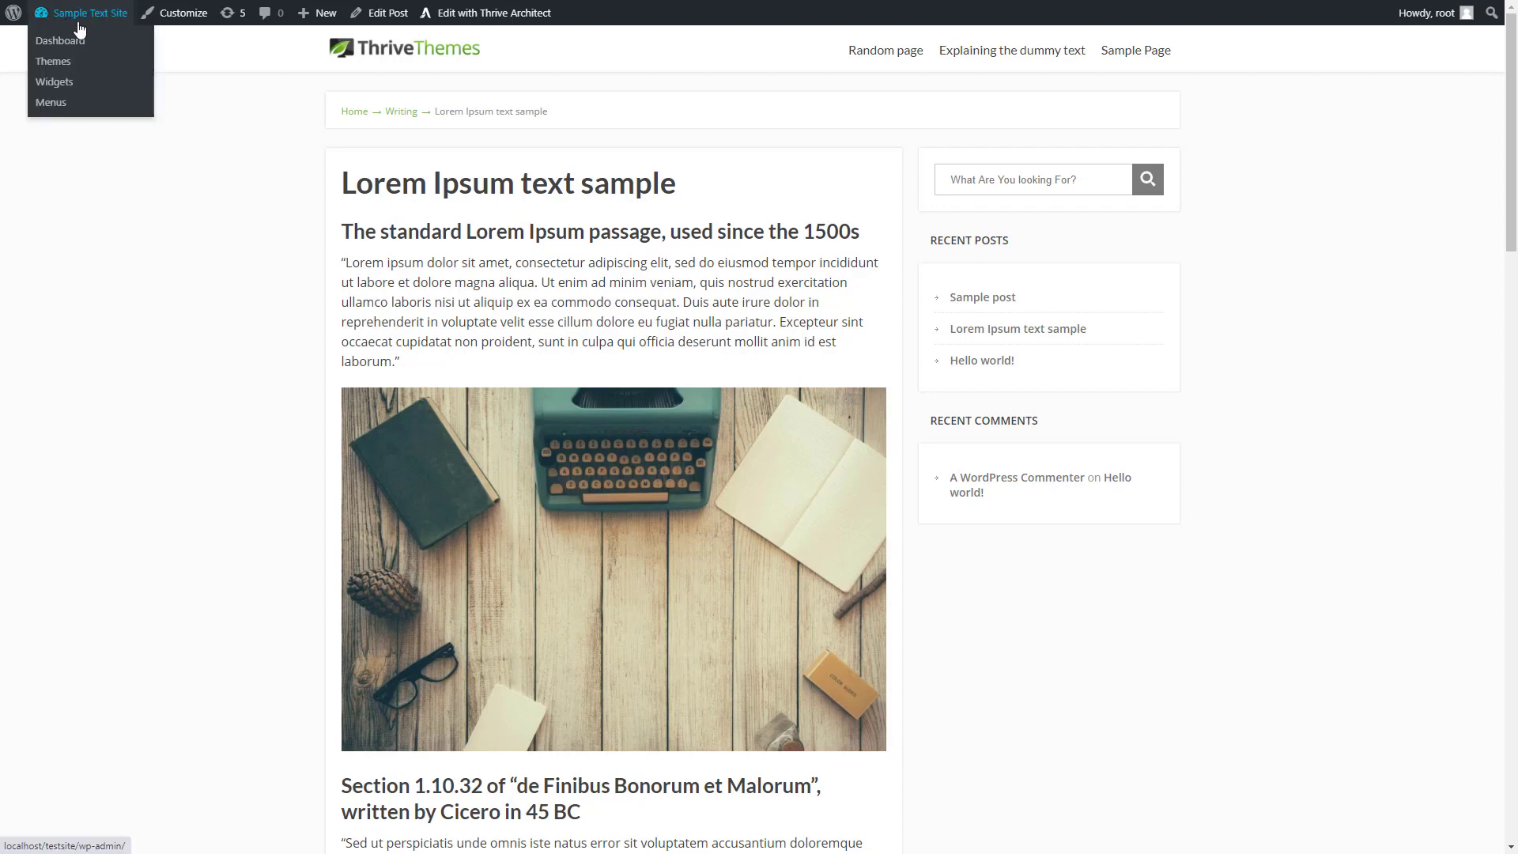
pyautogui.click(75, 39)
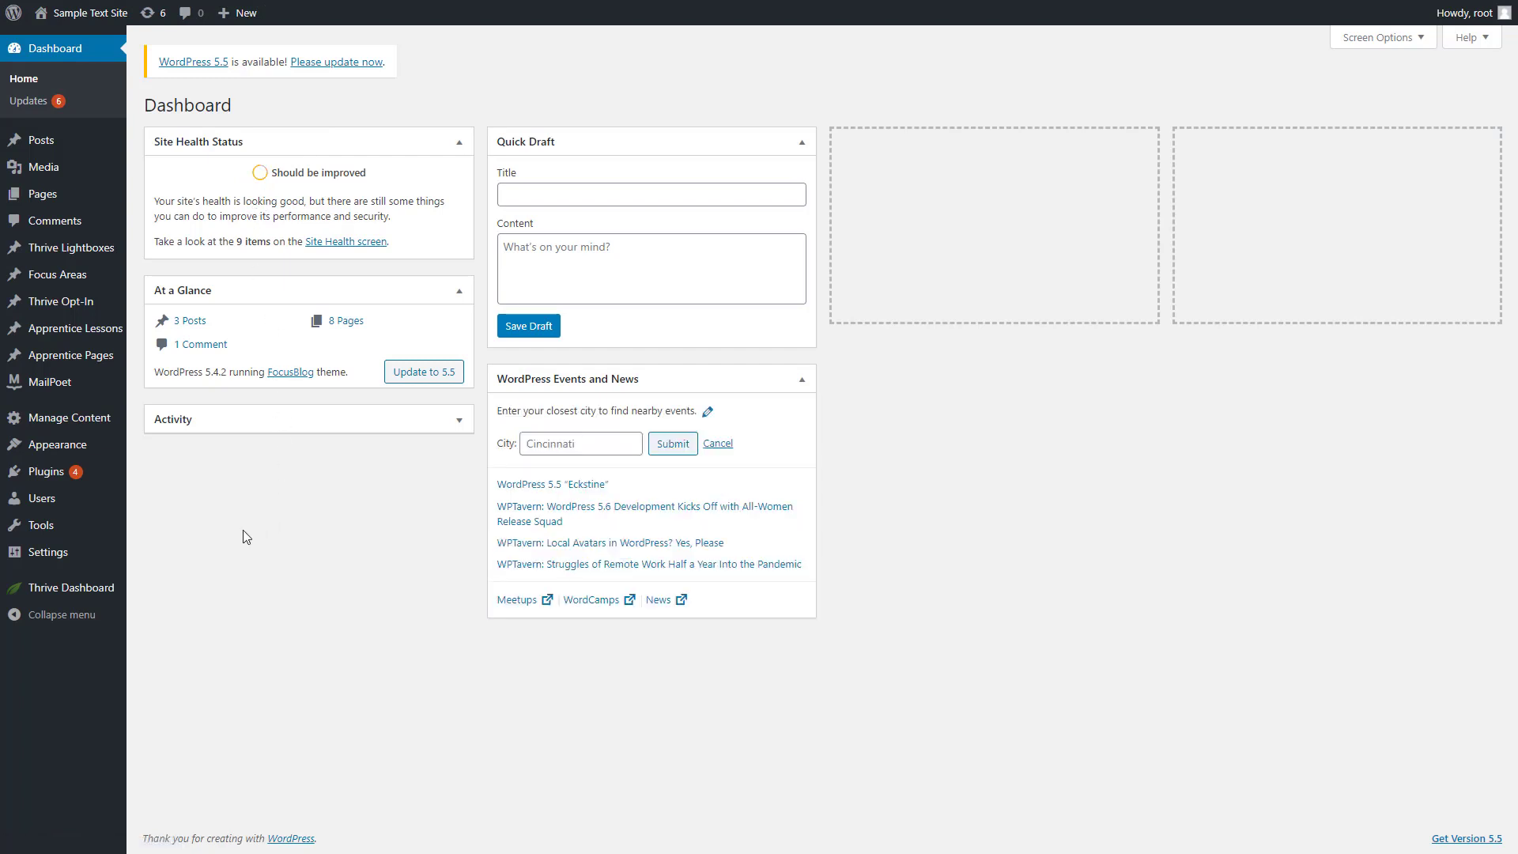
pyautogui.moveTo(68, 383)
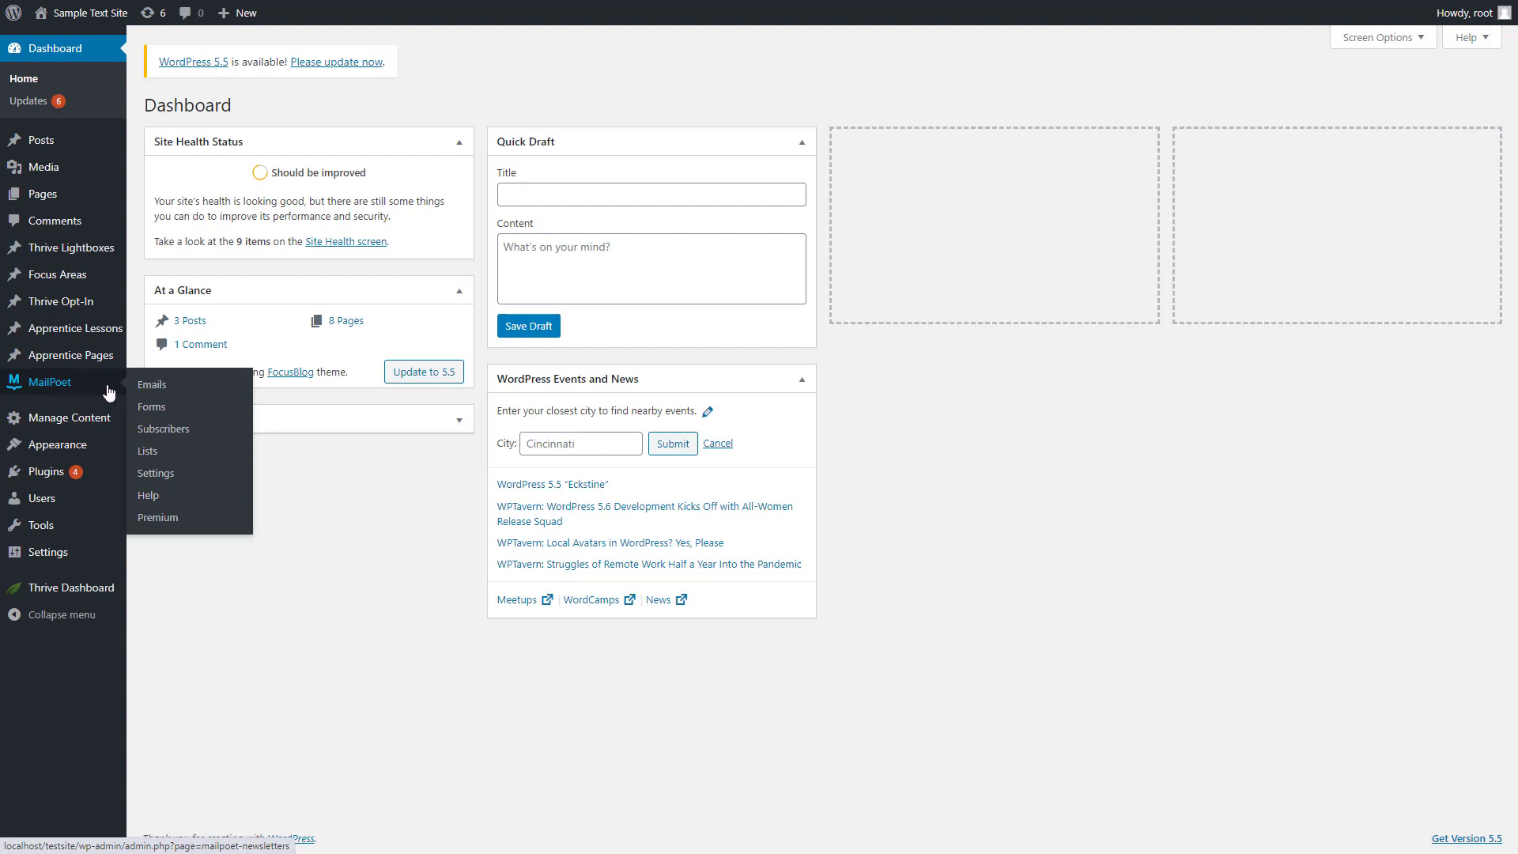
pyautogui.click(161, 456)
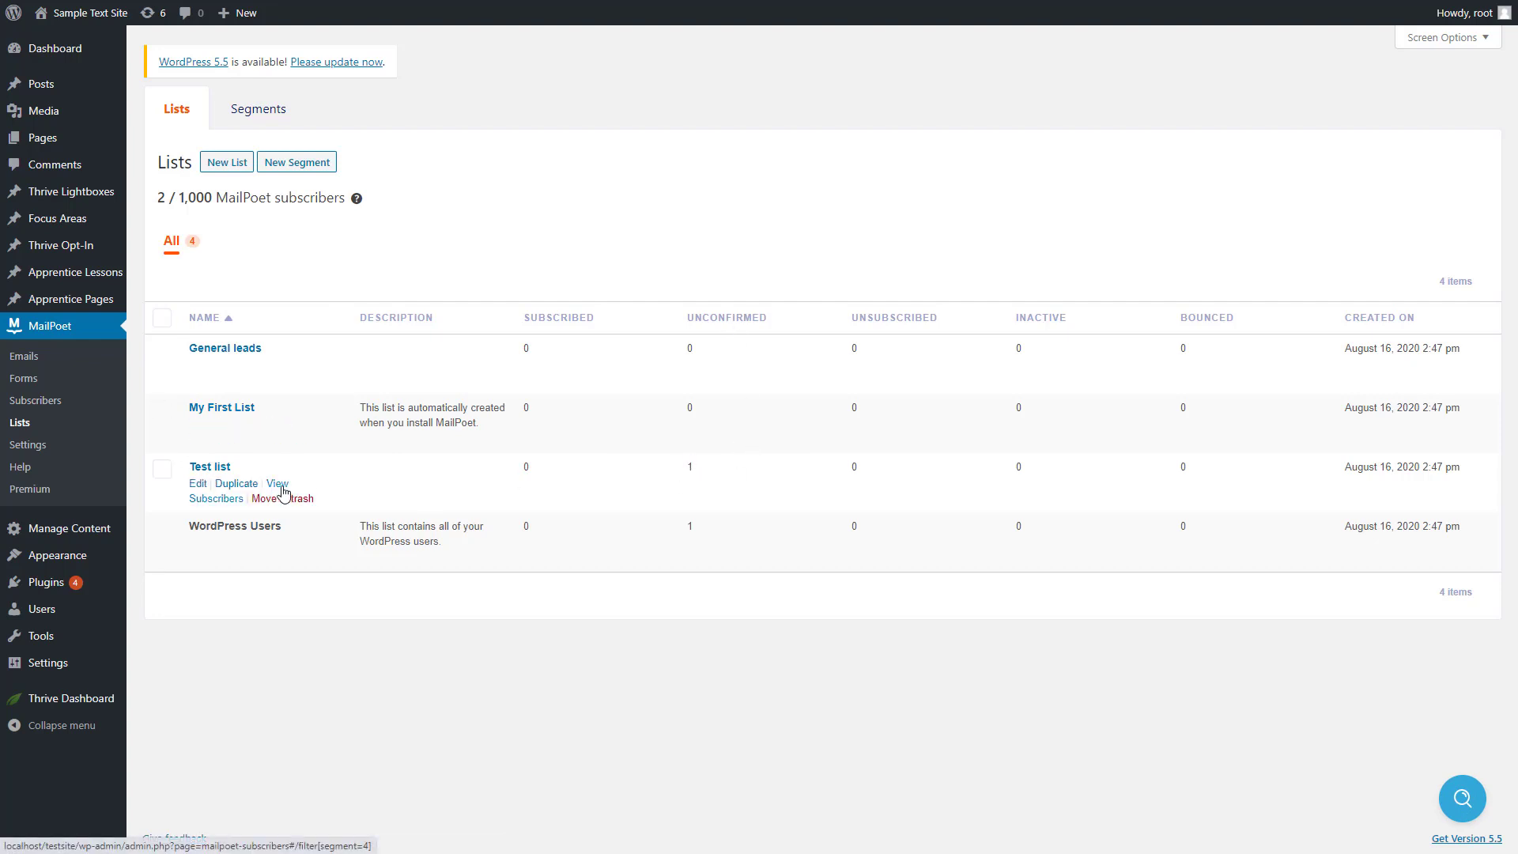
pyautogui.click(280, 485)
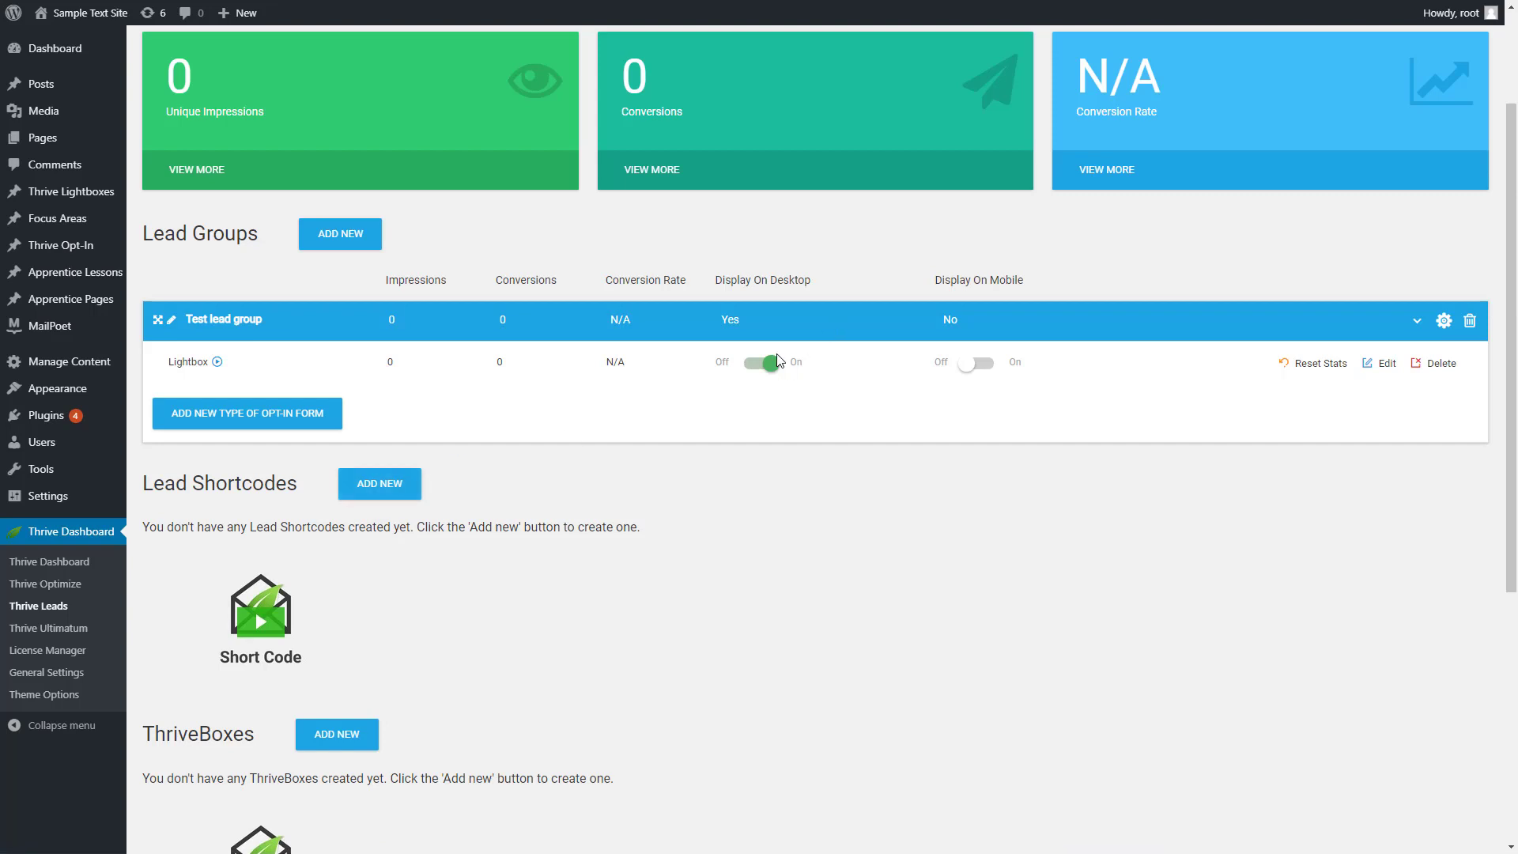
pyautogui.click(774, 363)
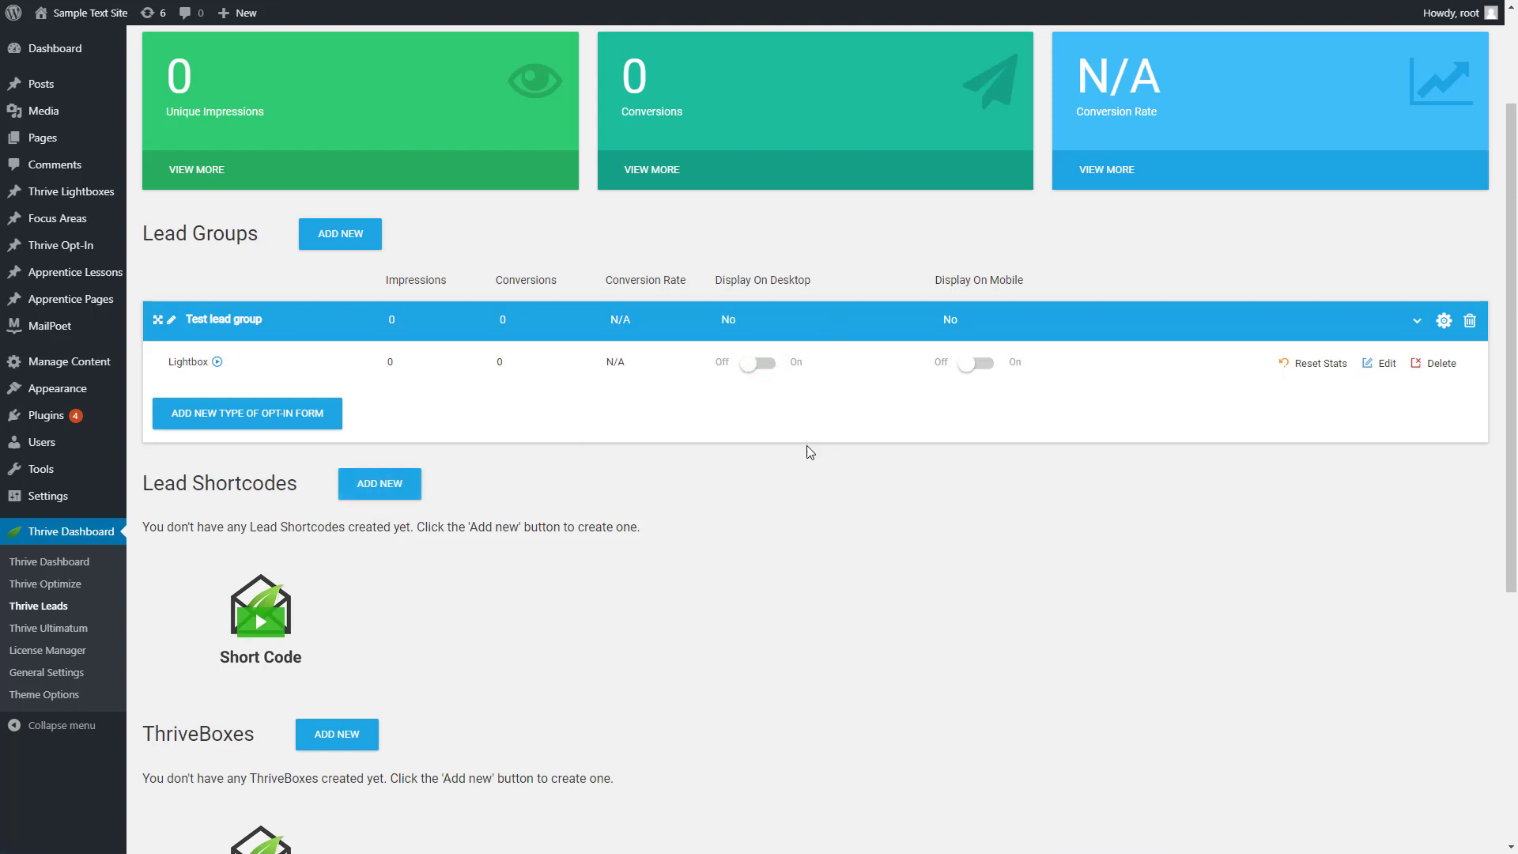
pyautogui.click(765, 366)
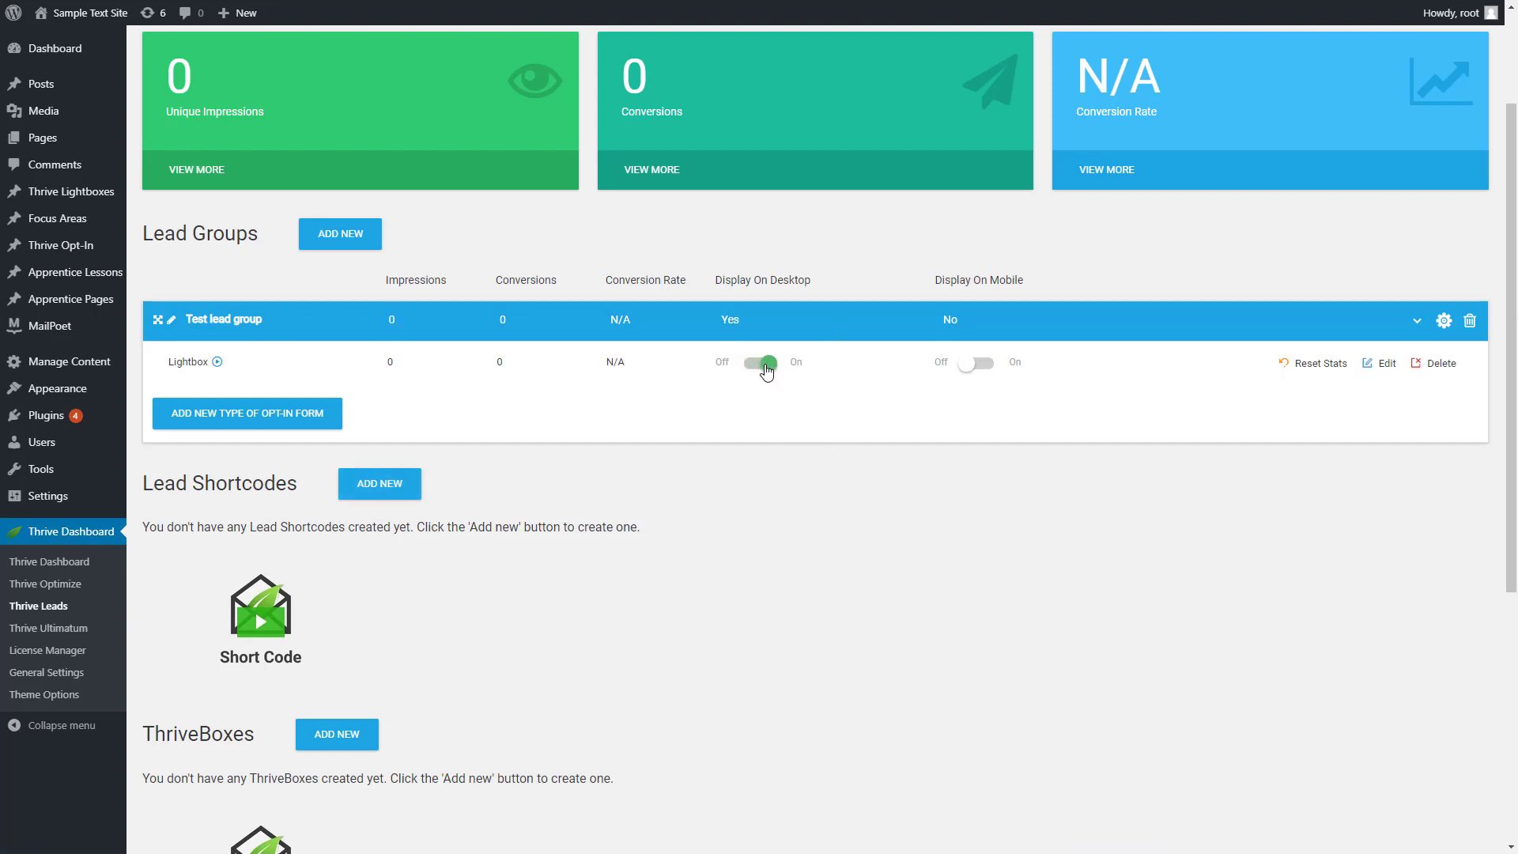
pyautogui.click(219, 363)
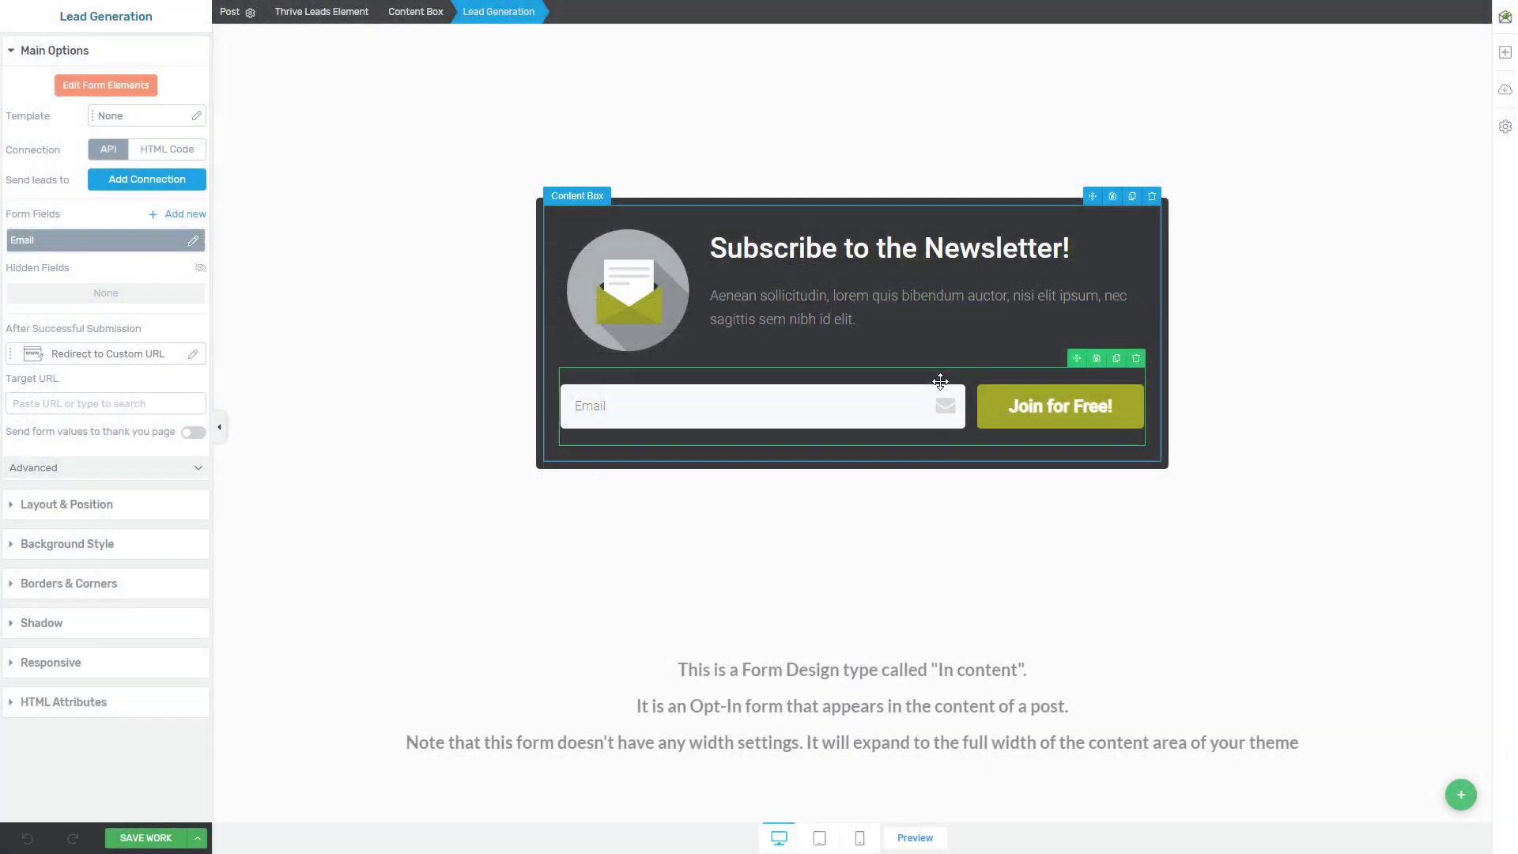
# Reword the ending of the newsletter opt-in form's headline, after "Subscribe to", with text starting "get a fr"
pyautogui.click(809, 251)
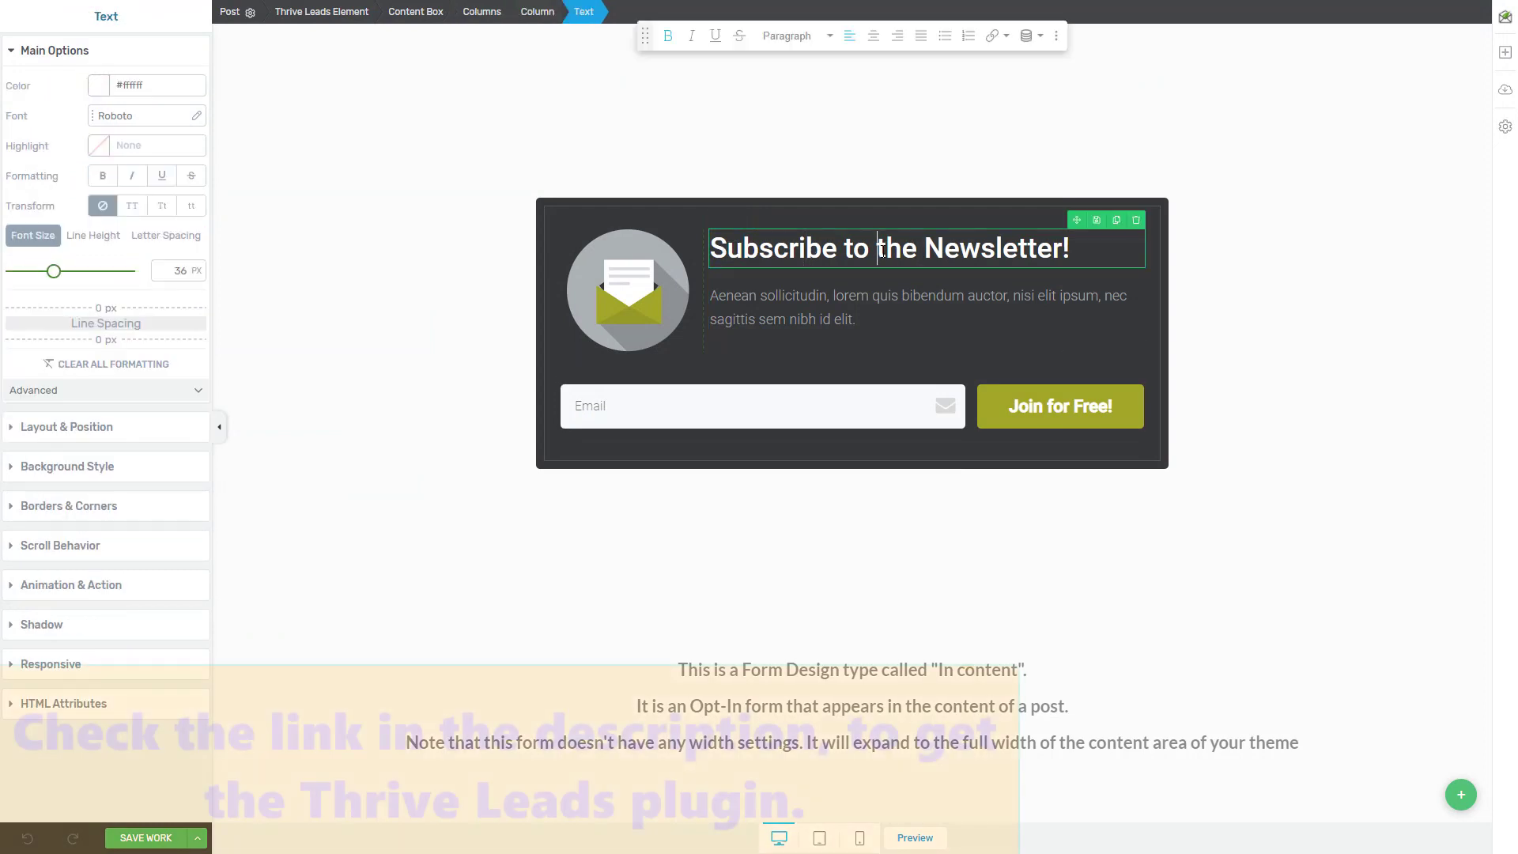
pyautogui.moveTo(883, 248); pyautogui.dragTo(1082, 238)
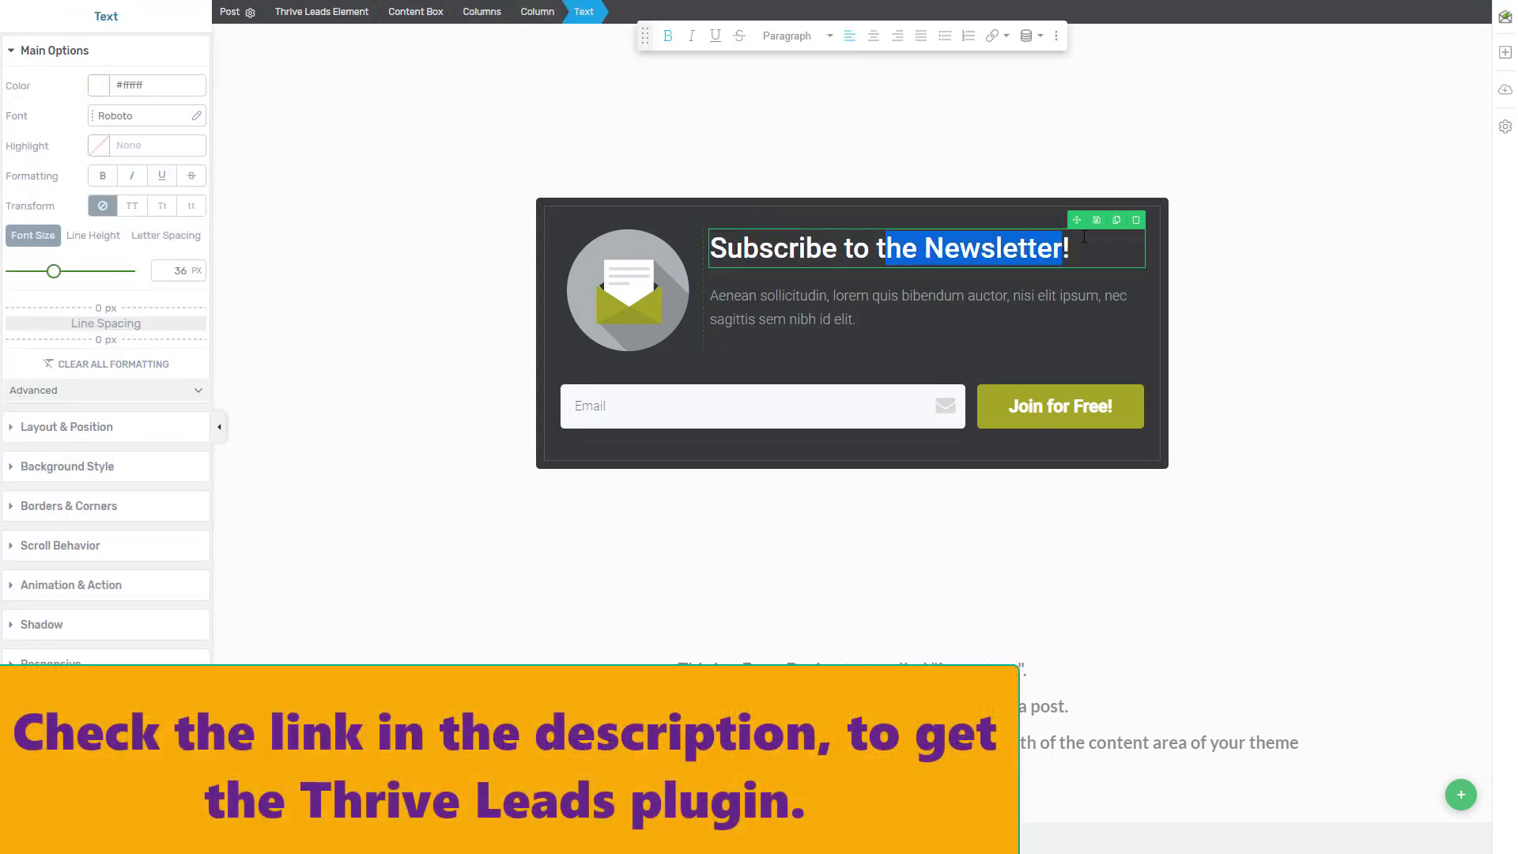
pyautogui.press('BackSpace')
pyautogui.press('BackSpace')
pyautogui.write('get a fr')
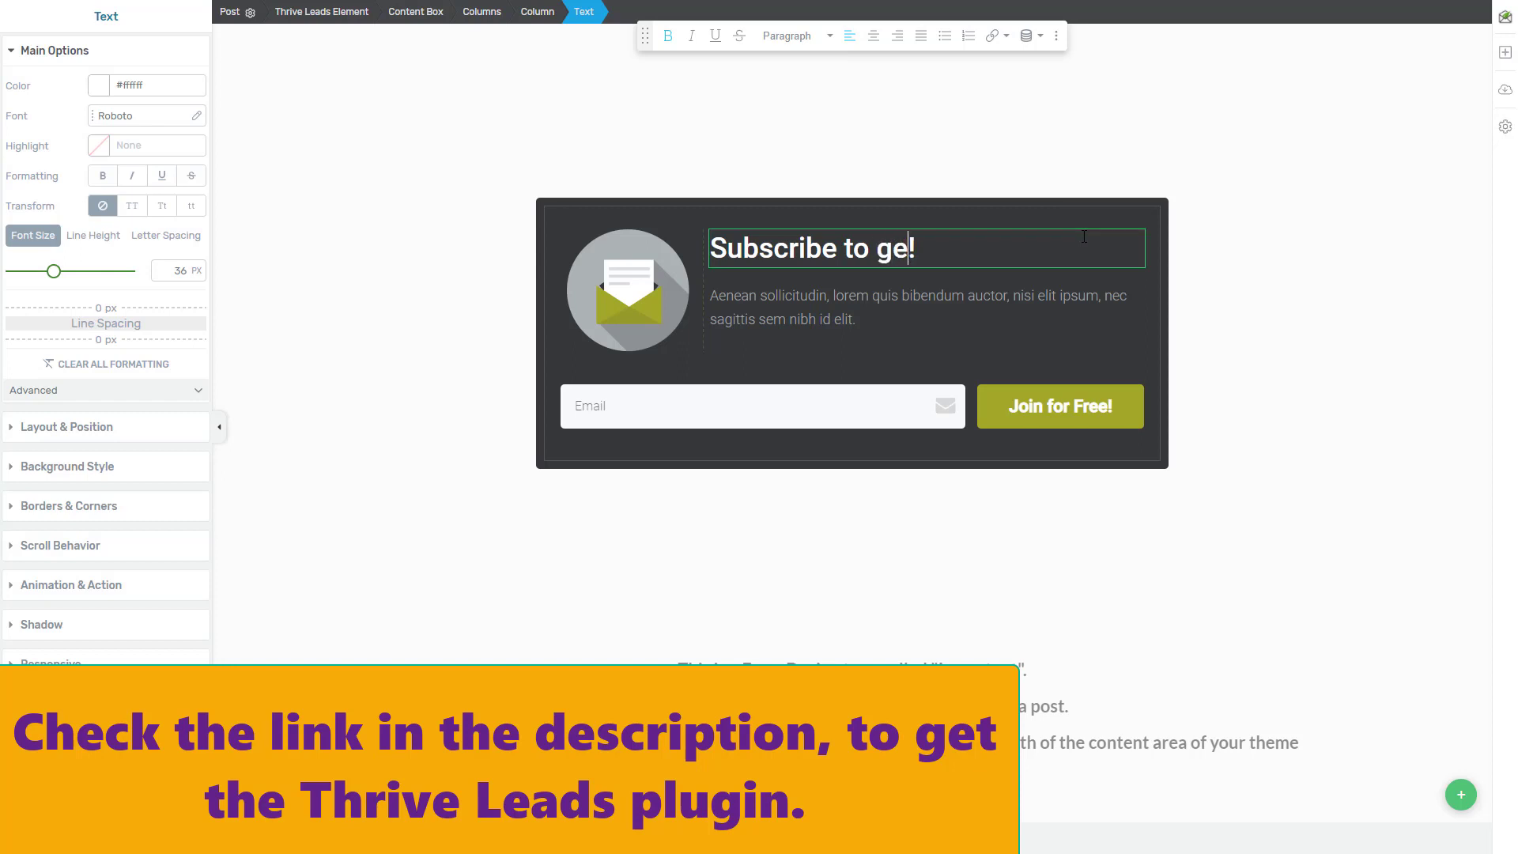